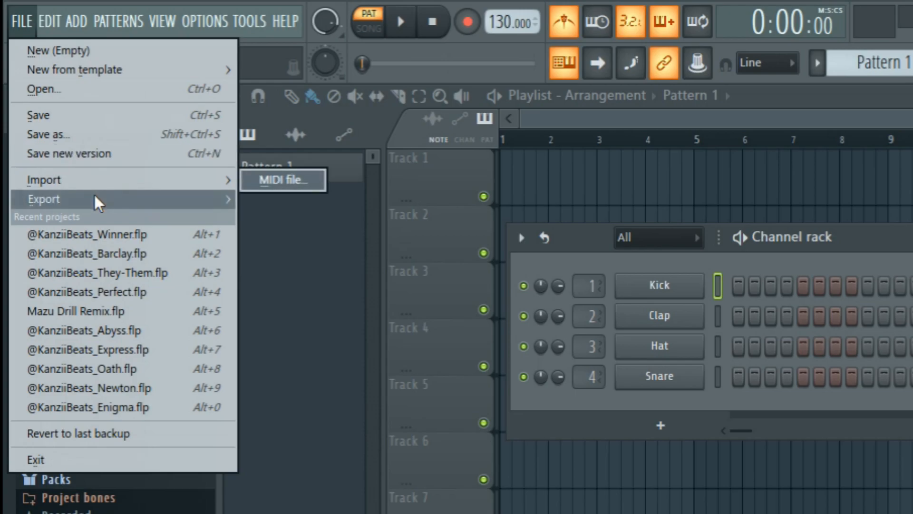
- Look through the MIDI, Audio, General and File settings pages and close the settings window
{"action": "mouse_move", "coordinate": [95, 196]}
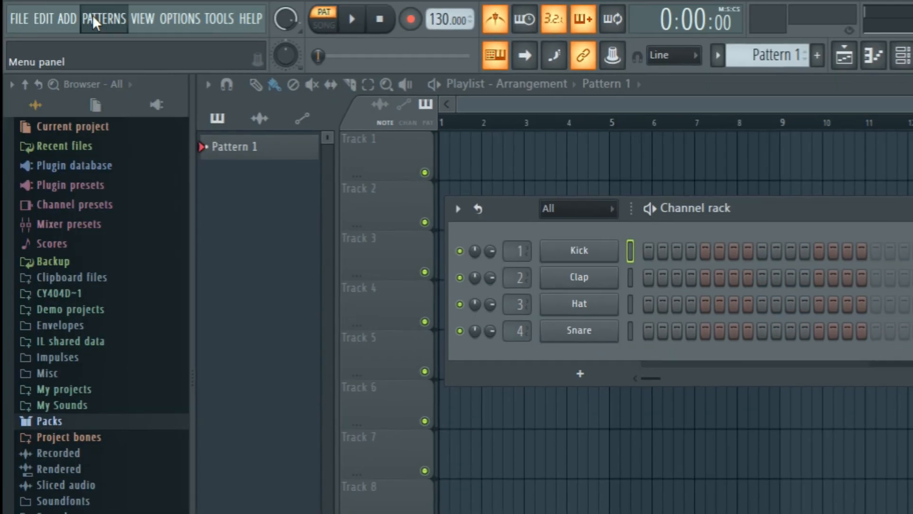
{"action": "left_click", "coordinate": [192, 18]}
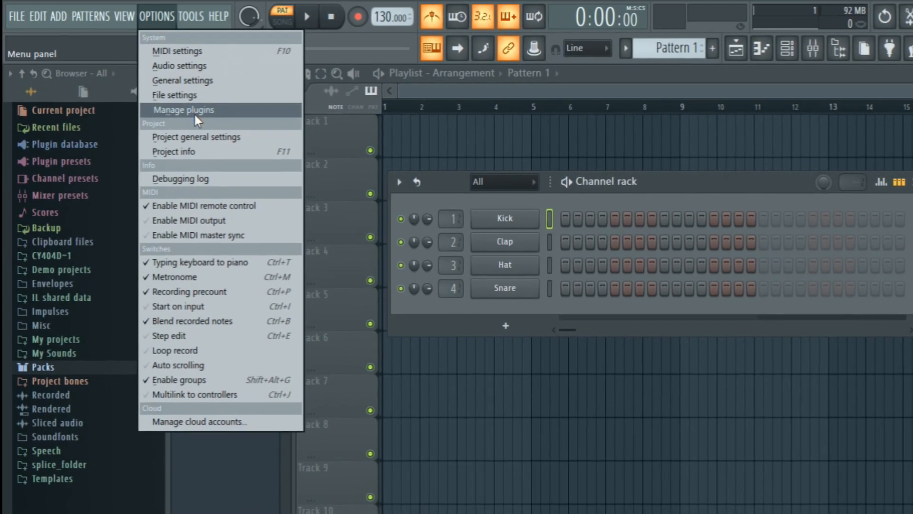
{"action": "left_click", "coordinate": [182, 50]}
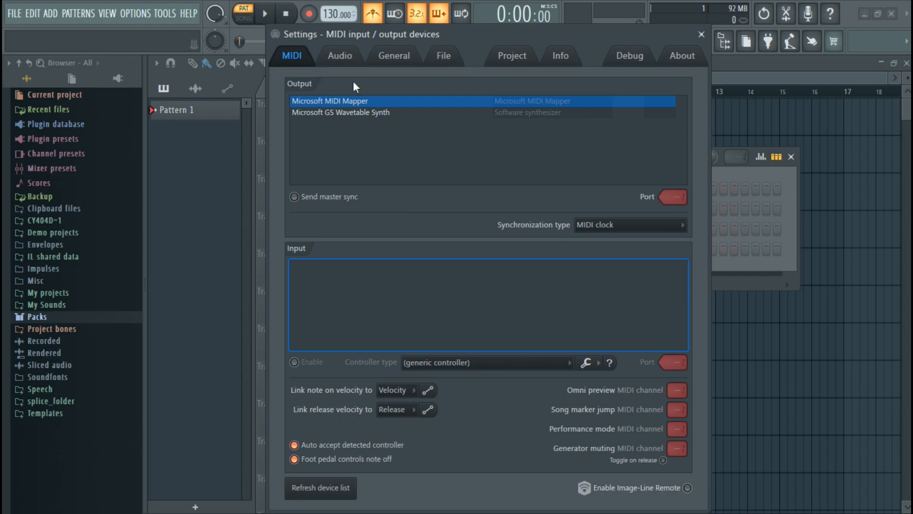
{"action": "left_click", "coordinate": [341, 61]}
{"action": "left_click", "coordinate": [408, 58]}
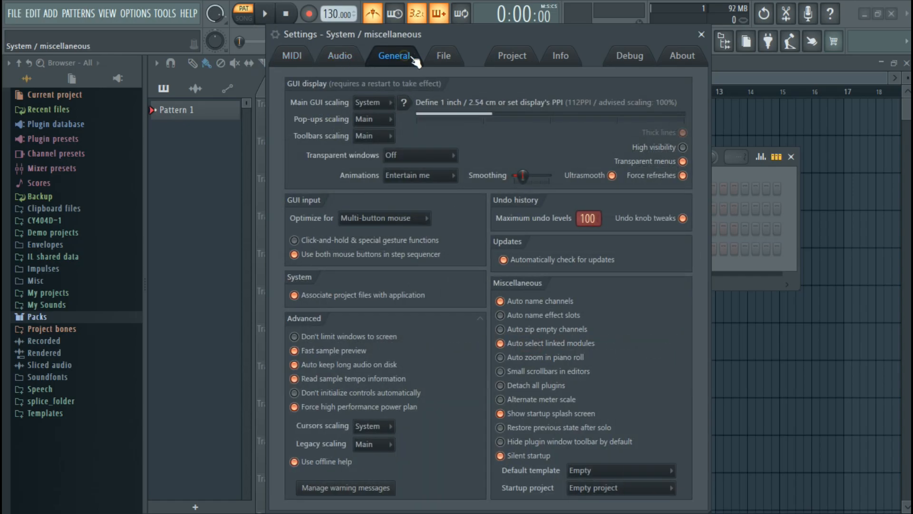
{"action": "left_click", "coordinate": [443, 57]}
{"action": "key", "text": "Escape"}
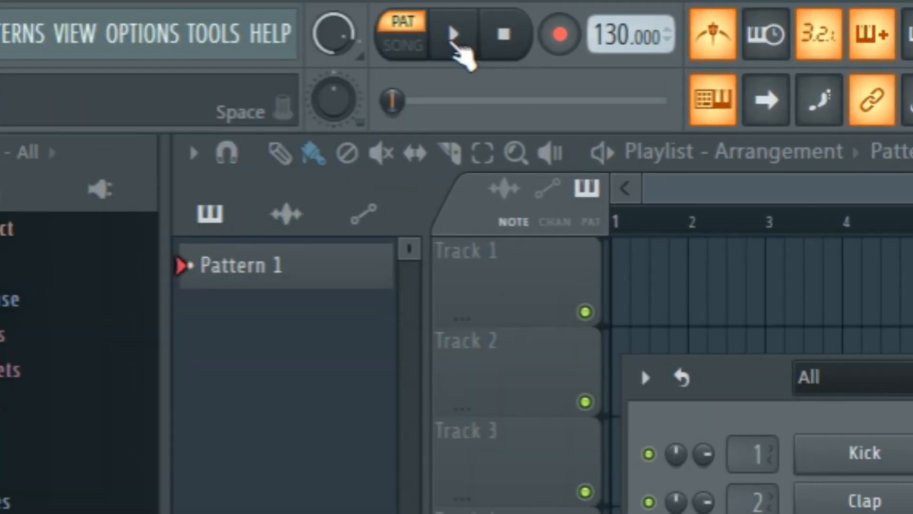
- Start playback of the empty pattern and stop it again to try the transport controls
{"action": "left_click", "coordinate": [501, 30]}
{"action": "left_click", "coordinate": [547, 30]}
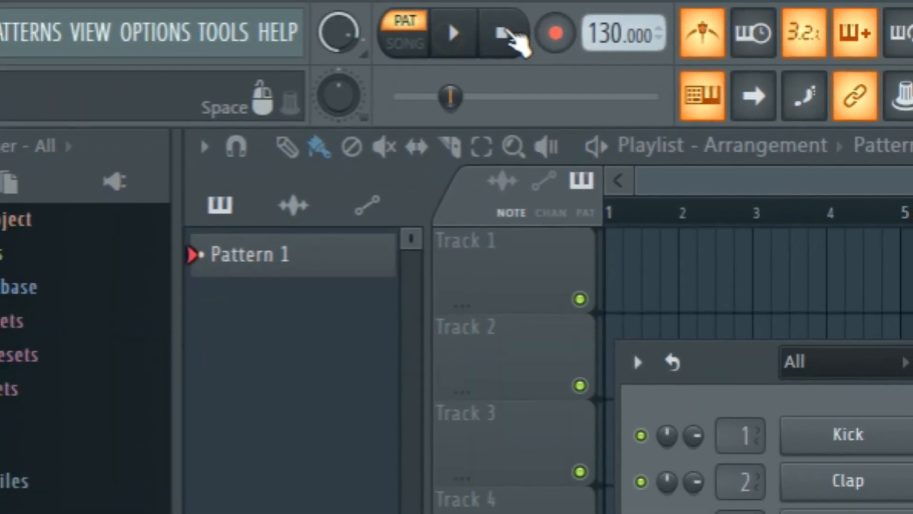
{"action": "left_click", "coordinate": [504, 35]}
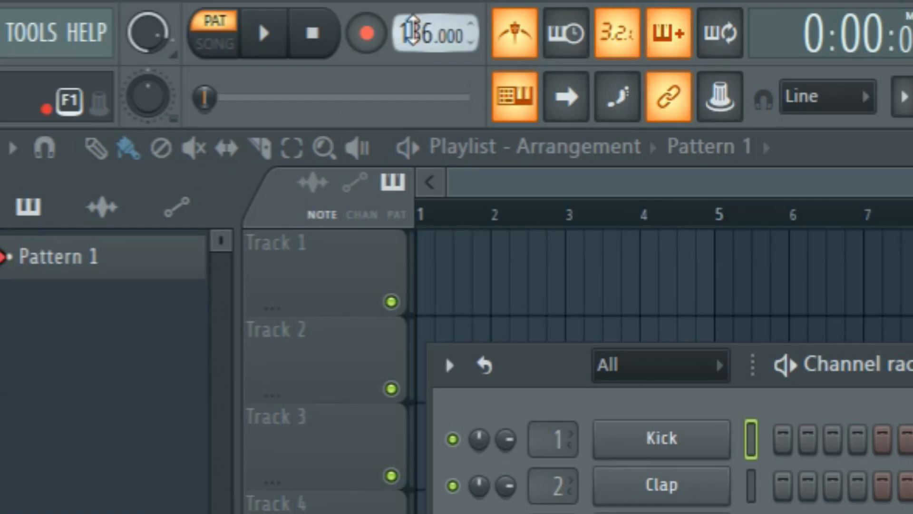
- Lower the project tempo to 132 BPM
{"action": "scroll", "coordinate": [405, 40], "scroll_direction": "down", "scroll_amount": 3}
{"action": "scroll", "coordinate": [405, 41], "scroll_direction": "down", "scroll_amount": 1}
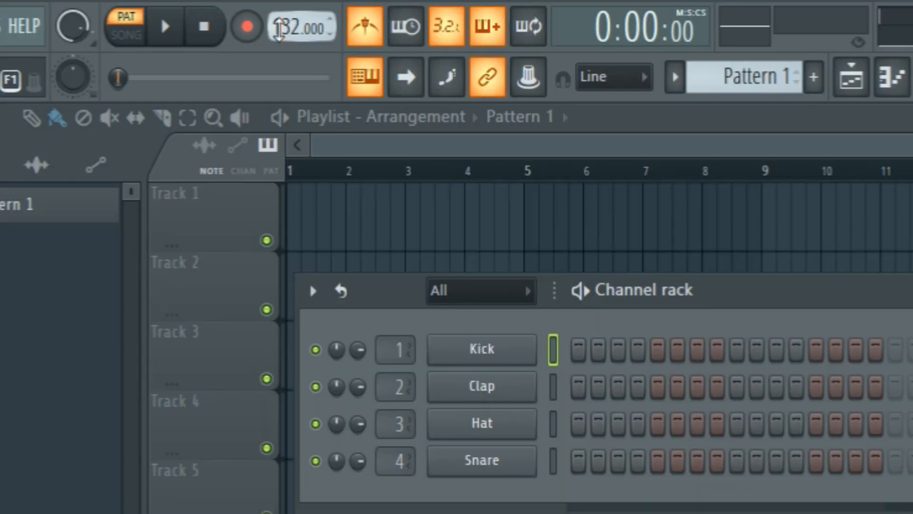
{"action": "right_click", "coordinate": [408, 41]}
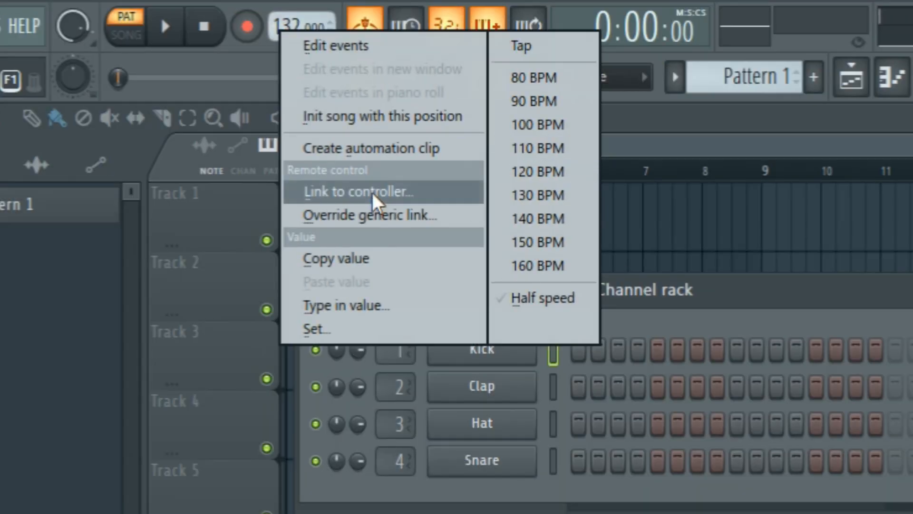
{"action": "left_click", "coordinate": [274, 26]}
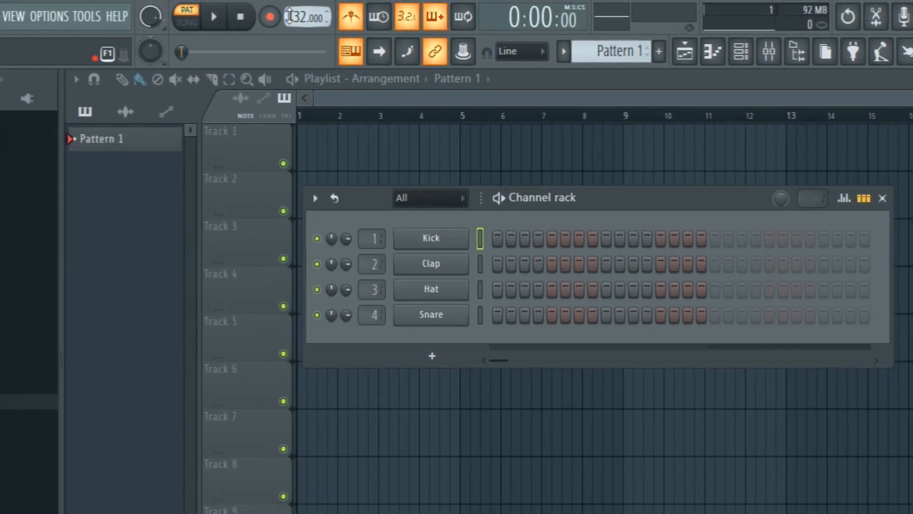
- Tap in a project tempo of 124 BPM with the Tempo tapper
{"action": "right_click", "coordinate": [326, 14]}
{"action": "left_click", "coordinate": [452, 24]}
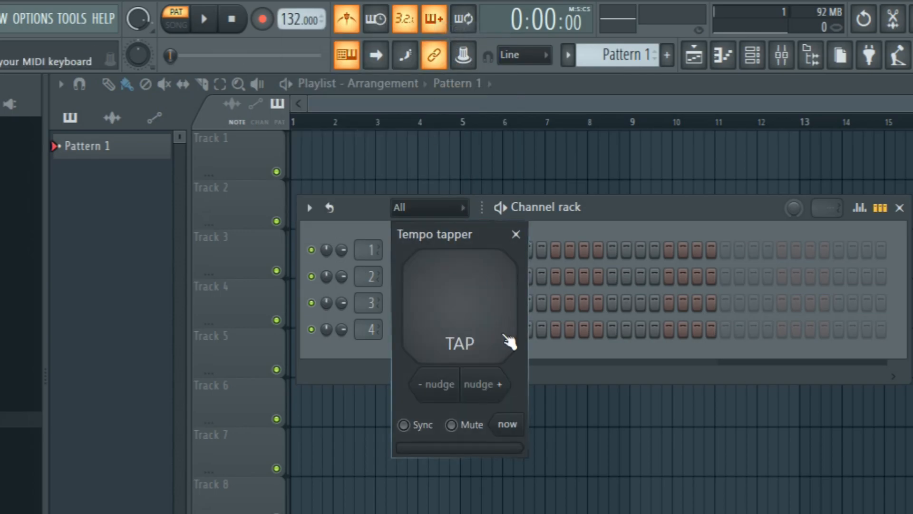
{"action": "left_click", "coordinate": [476, 306]}
{"action": "left_click", "coordinate": [476, 307]}
{"action": "left_click", "coordinate": [476, 307]}
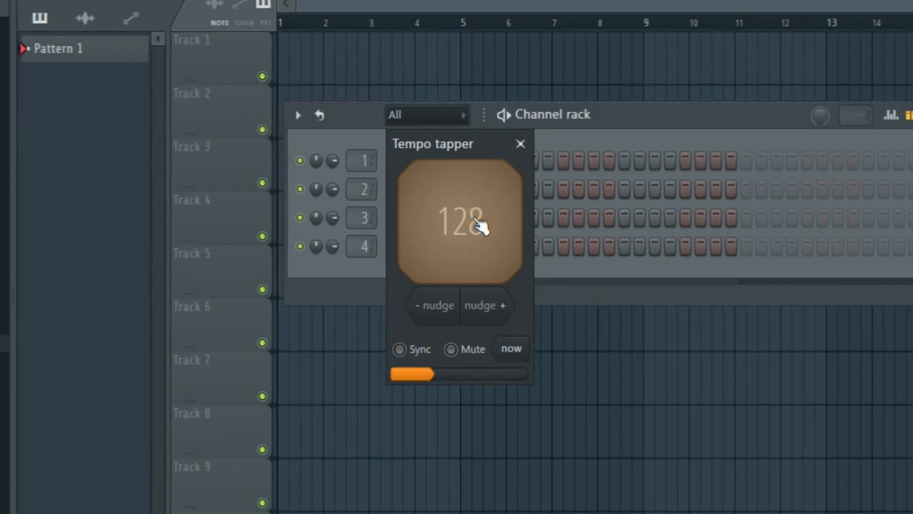
{"action": "left_click", "coordinate": [476, 307]}
{"action": "left_click", "coordinate": [481, 224]}
{"action": "left_click", "coordinate": [480, 223]}
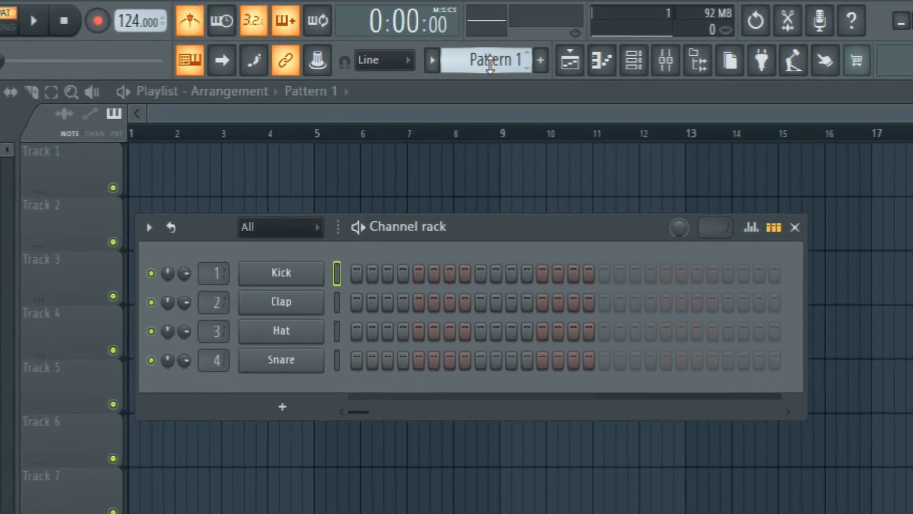
- Bring the Playlist to the front, hide it and show it again
{"action": "scroll", "coordinate": [490, 62], "scroll_direction": "down", "scroll_amount": 2}
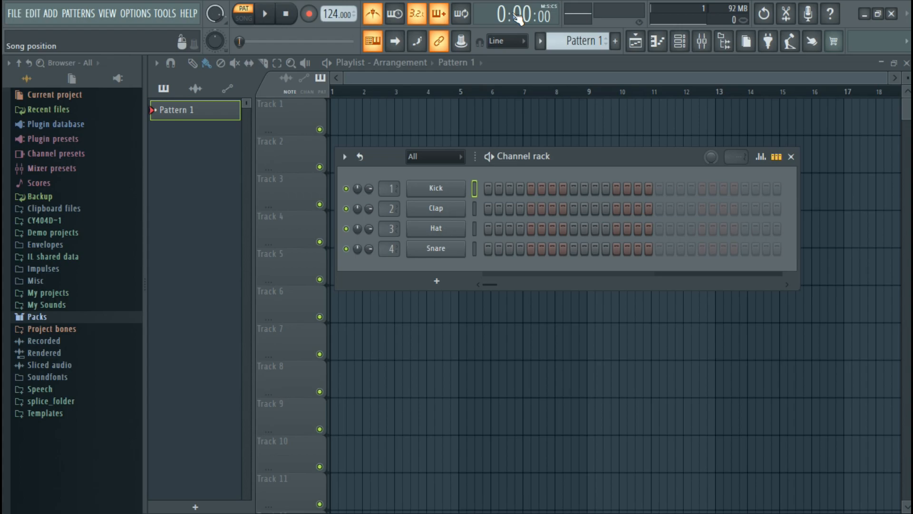
{"action": "right_click", "coordinate": [519, 17]}
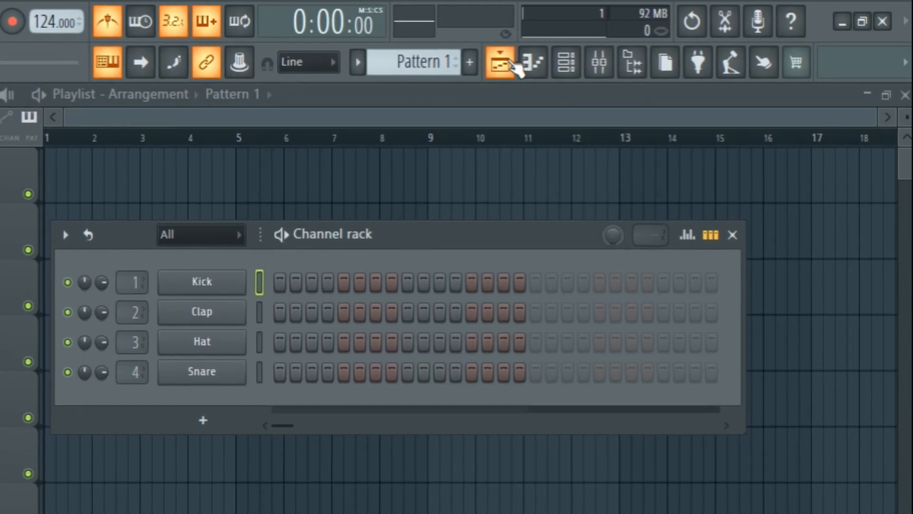
{"action": "left_click", "coordinate": [513, 65]}
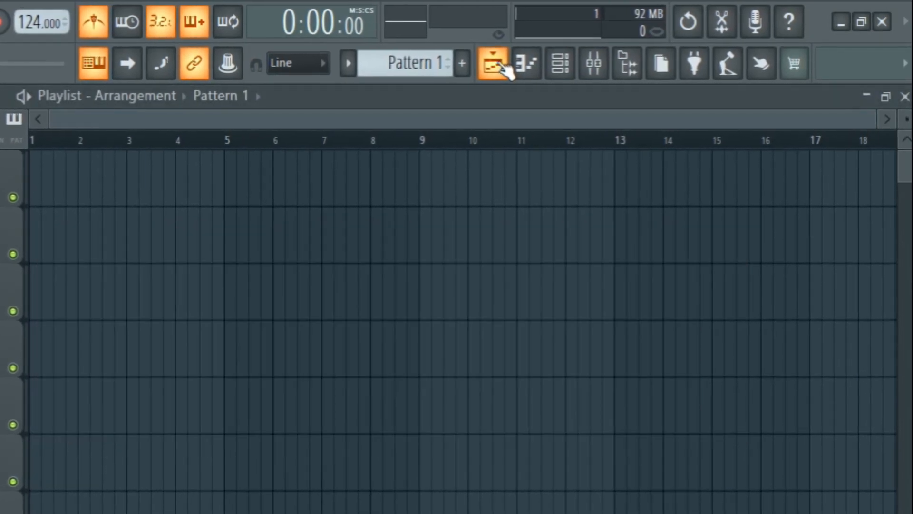
{"action": "left_click", "coordinate": [513, 66]}
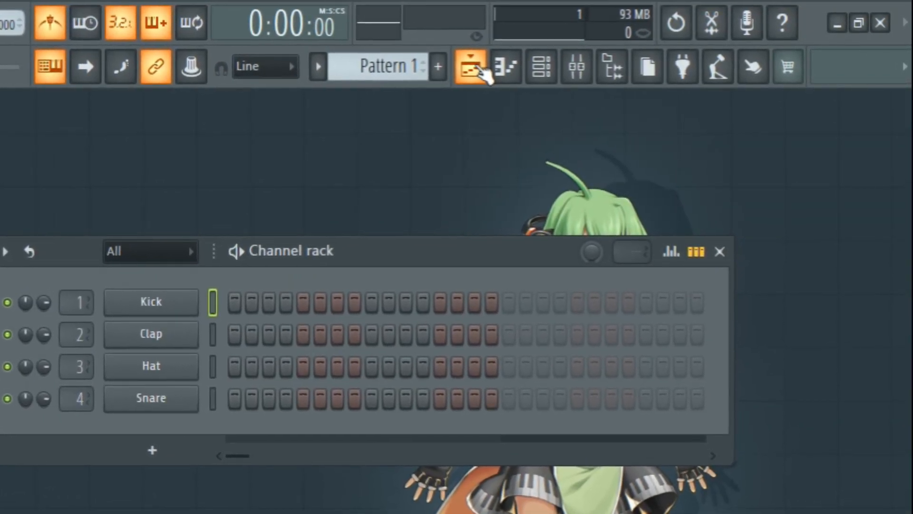
{"action": "left_click", "coordinate": [479, 72]}
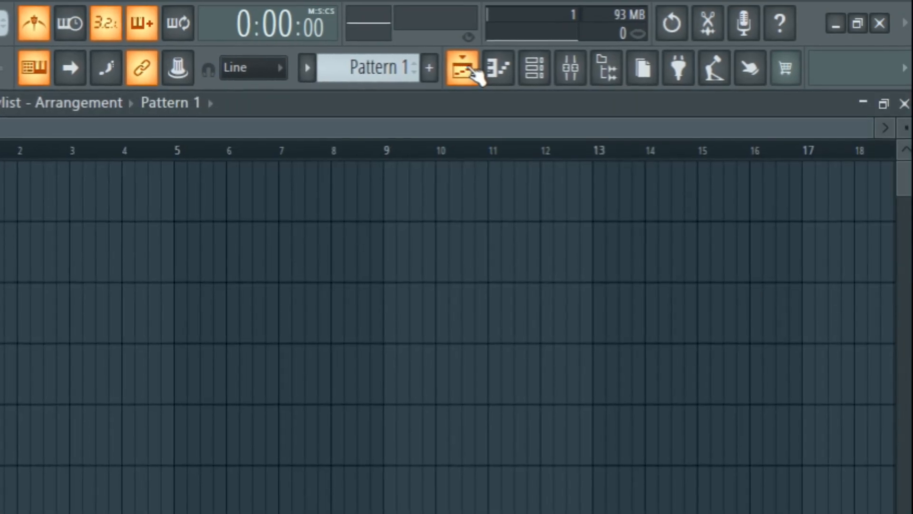
- Open the Piano roll for the Kick channel and show the Channel rack over it
{"action": "left_click", "coordinate": [491, 69]}
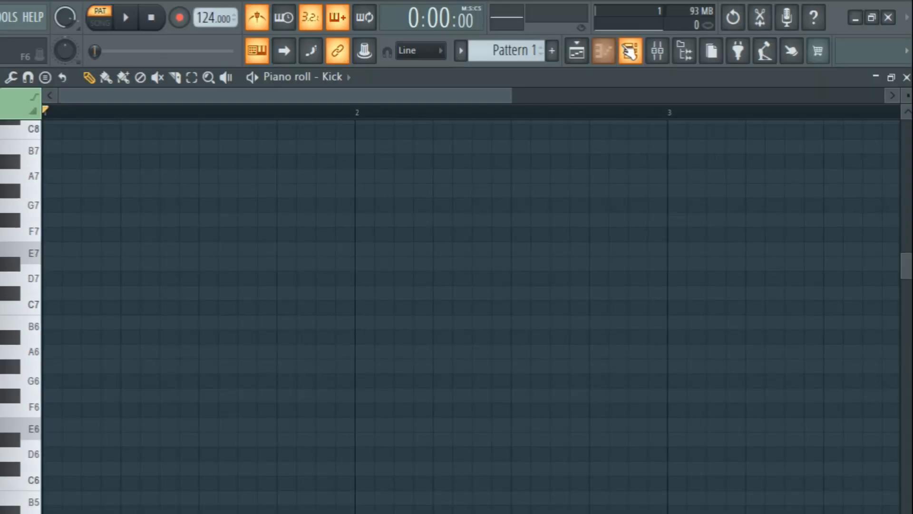
{"action": "key", "text": "F6"}
{"action": "left_click_drag", "start_coordinate": [545, 193], "coordinate": [547, 206]}
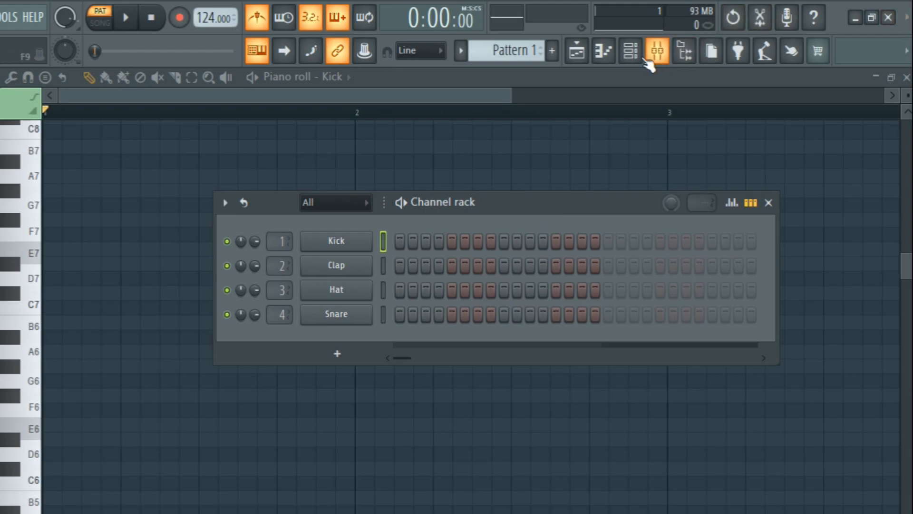
- Open the Mixer, inspect the insert tracks and the Master track, and close the Mixer
{"action": "left_click", "coordinate": [669, 53]}
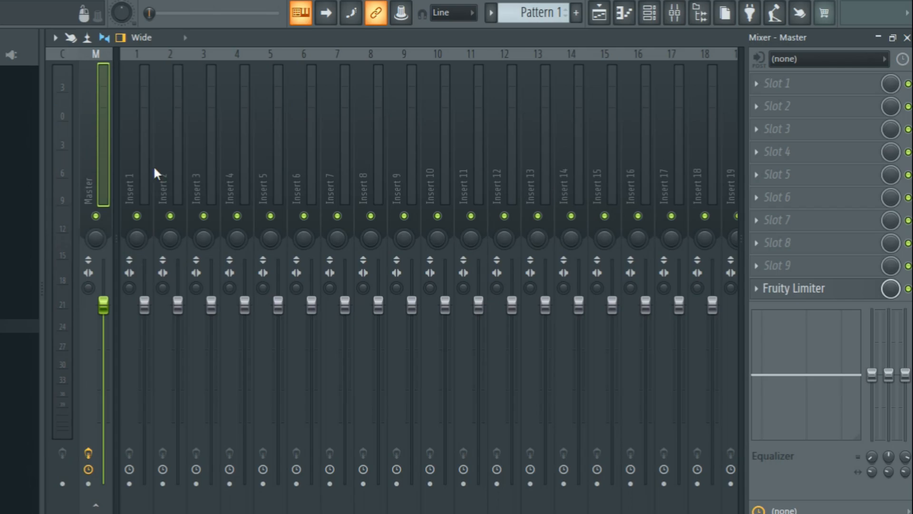
{"action": "left_click", "coordinate": [141, 144]}
{"action": "left_click", "coordinate": [164, 116]}
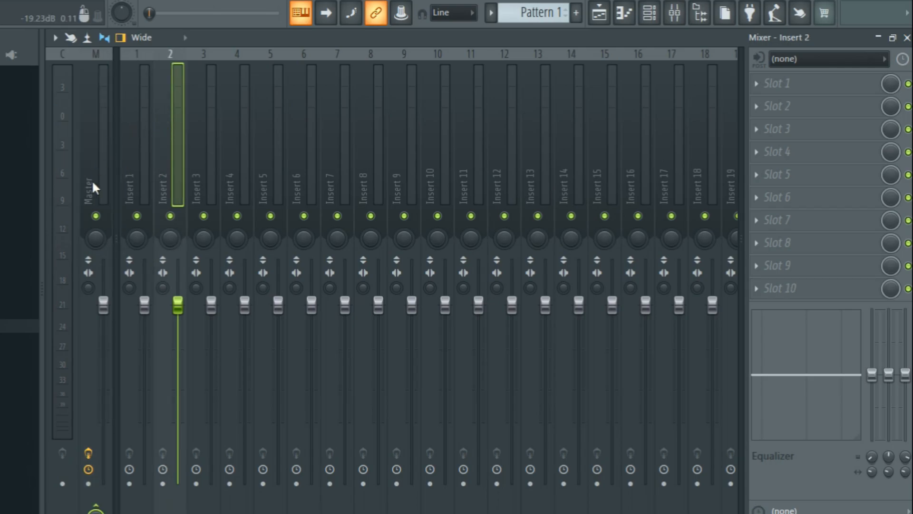
{"action": "left_click", "coordinate": [88, 155]}
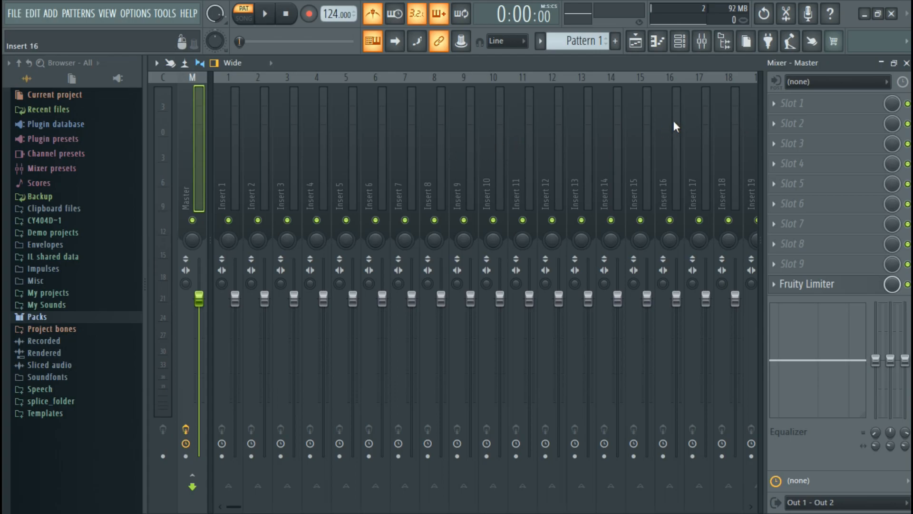
{"action": "left_click", "coordinate": [906, 63]}
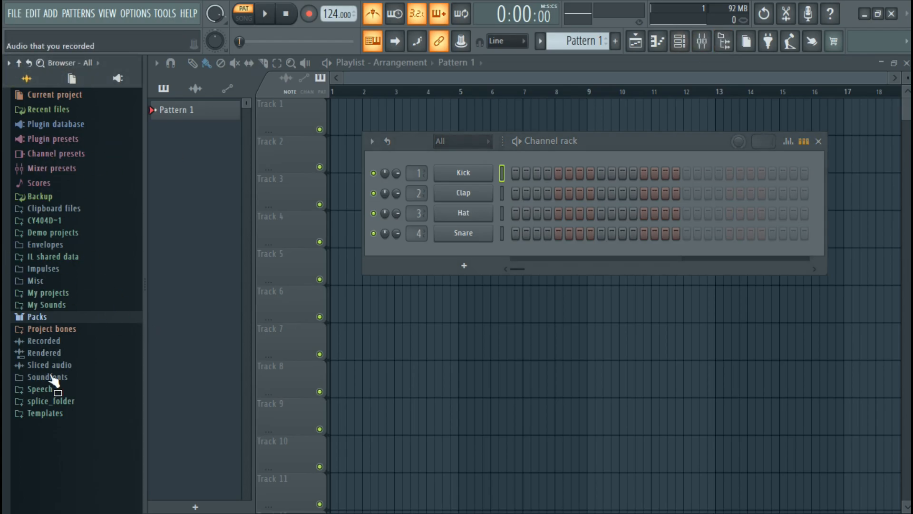
- Hide the Browser and show it again
{"action": "left_click", "coordinate": [732, 49]}
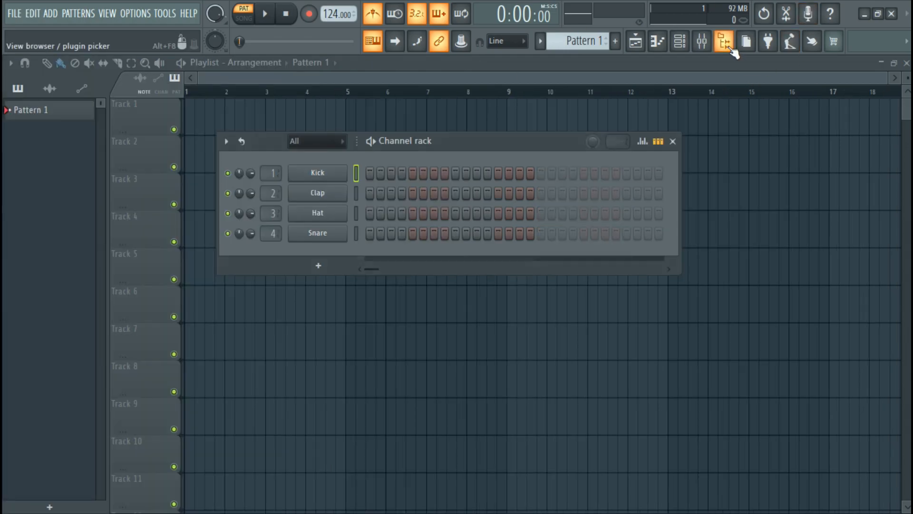
{"action": "left_click", "coordinate": [725, 43]}
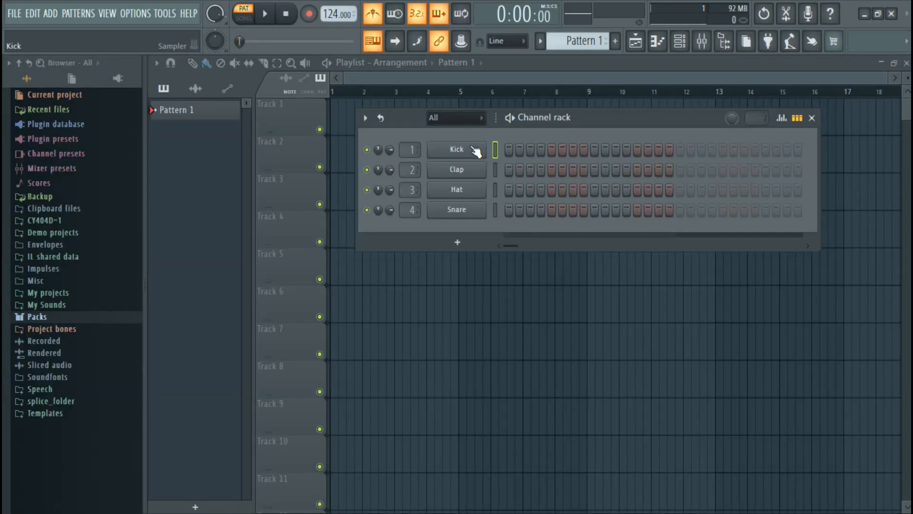
- Open the Kick channel's sampler settings for viewing, reposition the window, and close it
{"action": "left_click", "coordinate": [336, 195]}
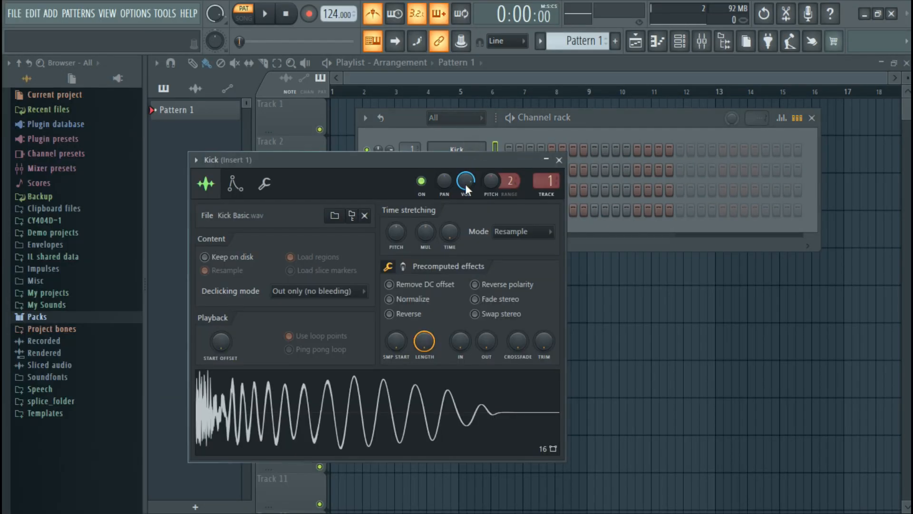
{"action": "left_click_drag", "start_coordinate": [456, 151], "coordinate": [581, 98]}
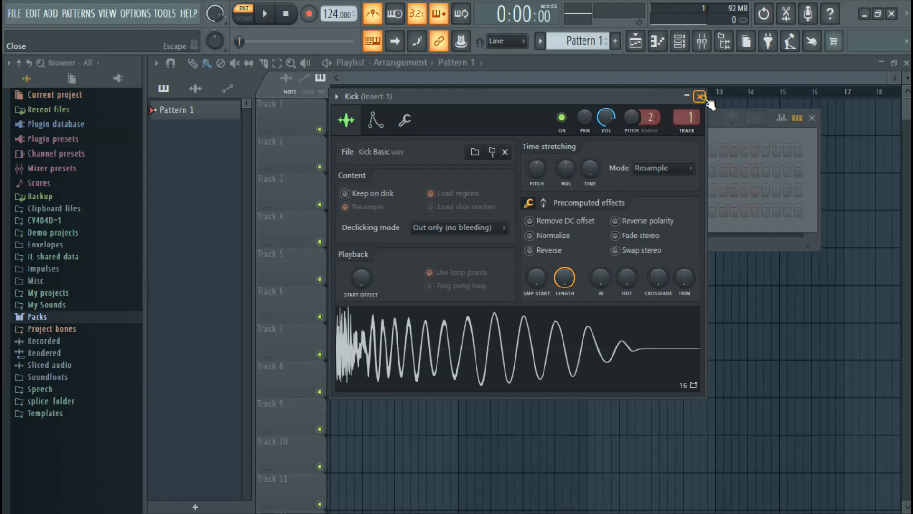
{"action": "left_click", "coordinate": [539, 181]}
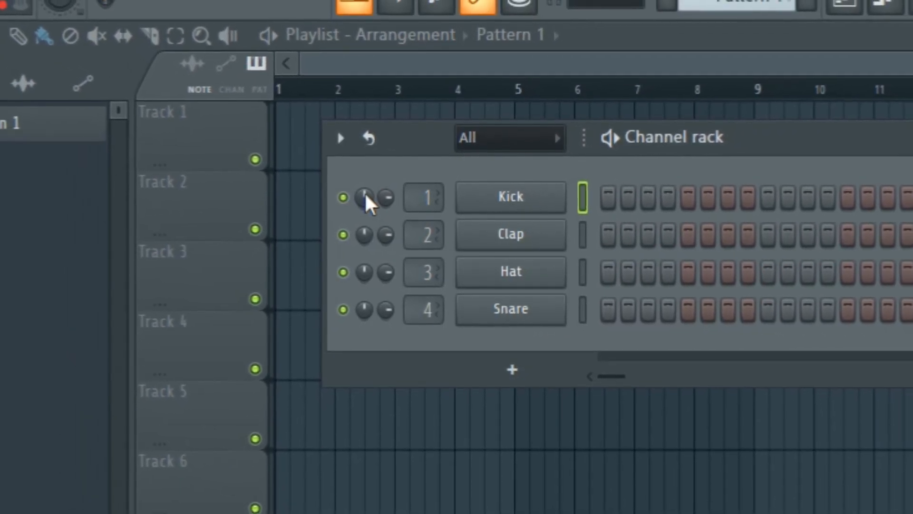
- Try turning the Kick channel's panning knob in the Channel rack and reset it to its default
{"action": "left_click_drag", "start_coordinate": [365, 194], "coordinate": [364, 200]}
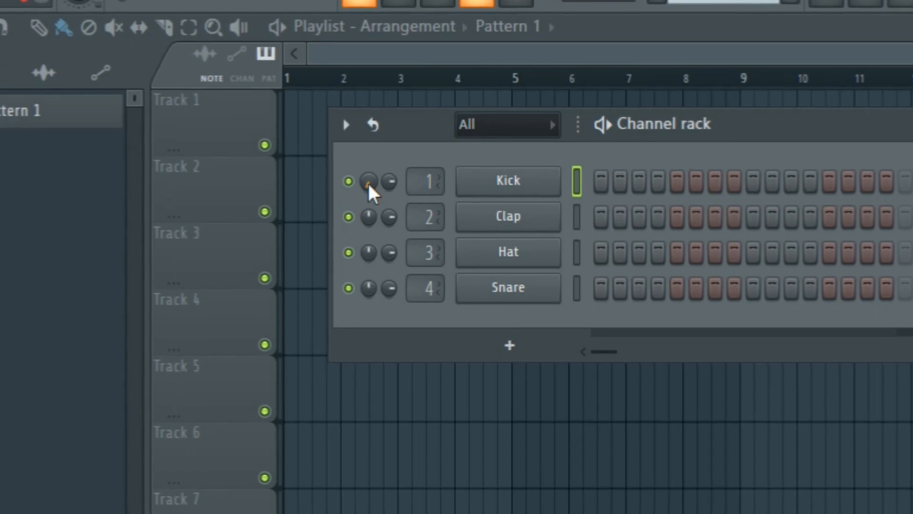
{"action": "left_click_drag", "start_coordinate": [368, 184], "coordinate": [369, 117]}
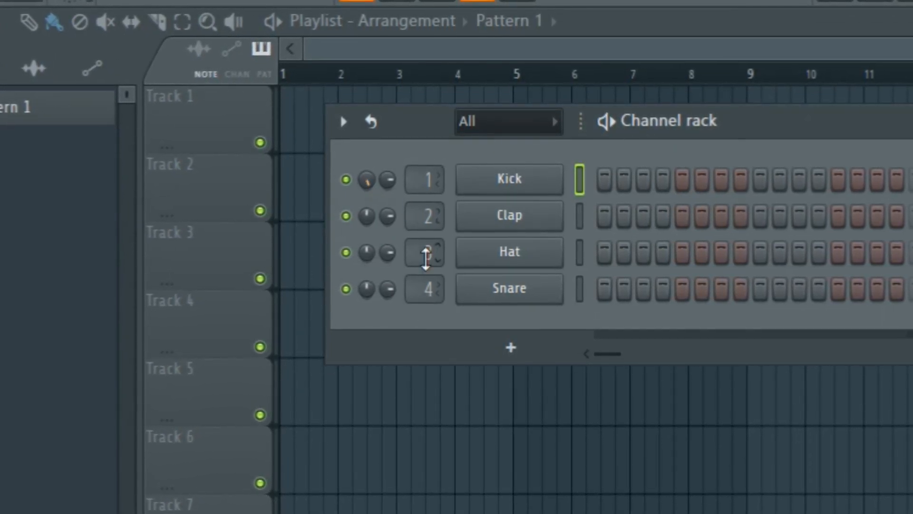
{"action": "right_click", "coordinate": [367, 172]}
{"action": "left_click", "coordinate": [400, 185]}
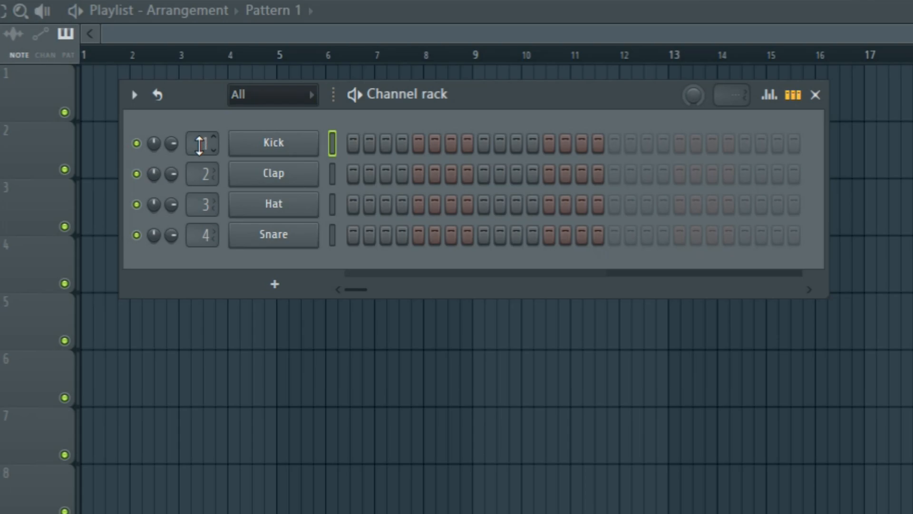
{"action": "right_click", "coordinate": [202, 152]}
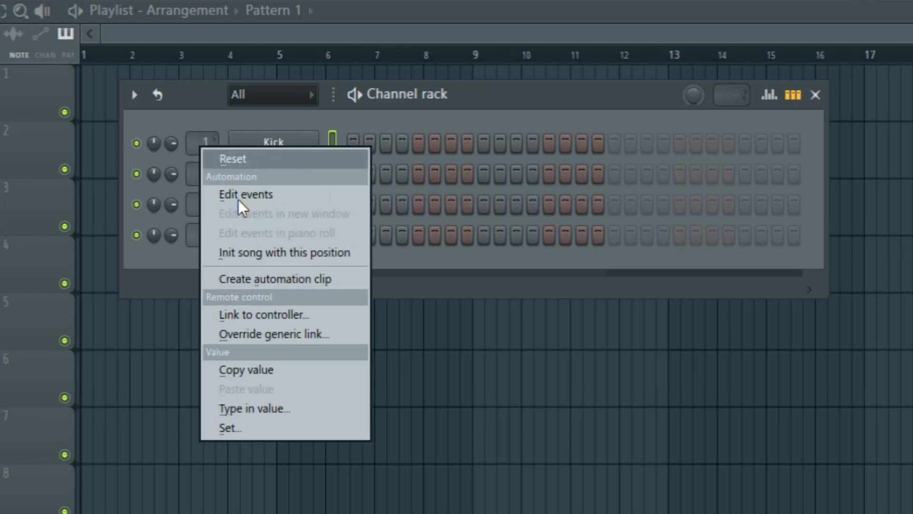
{"action": "left_click", "coordinate": [257, 409]}
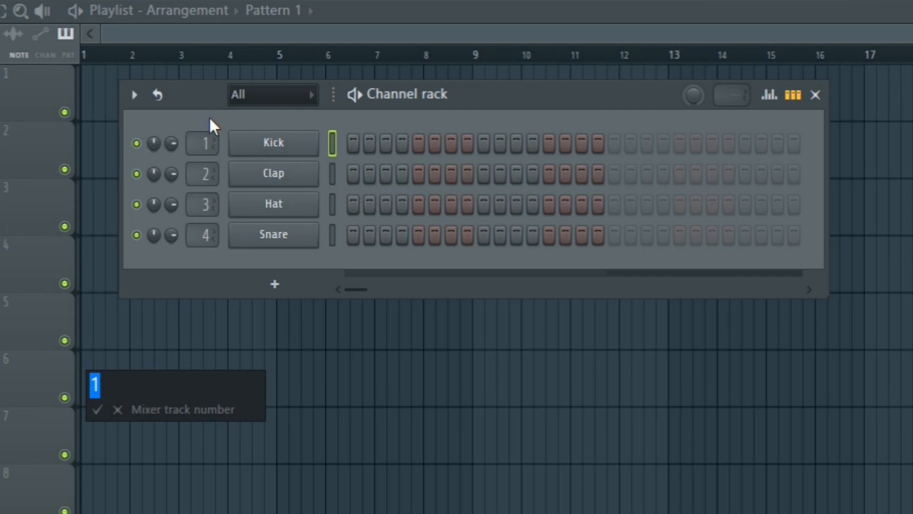
{"action": "key", "text": "Escape"}
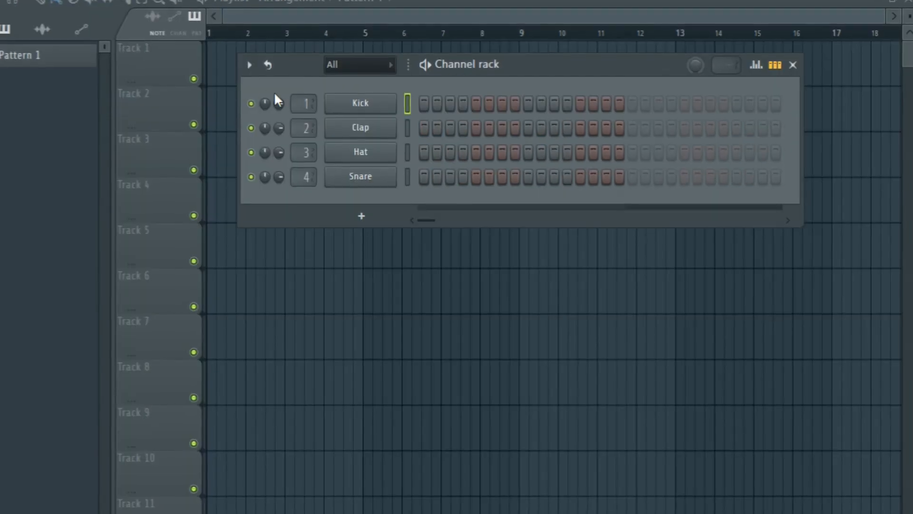
- Open the graph editor, add the Kick's first step, try lowering and raising its velocity, and view the note pitch graph
{"action": "left_click", "coordinate": [134, 95]}
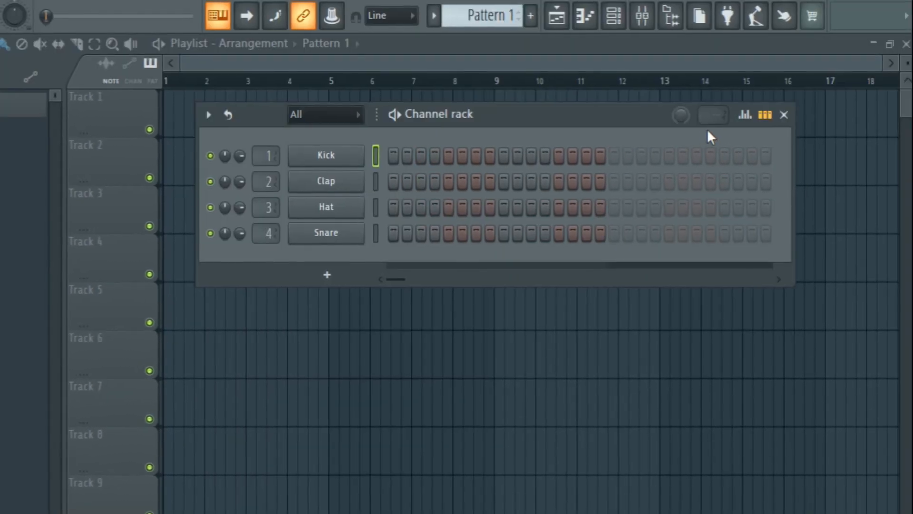
{"action": "left_click", "coordinate": [745, 115]}
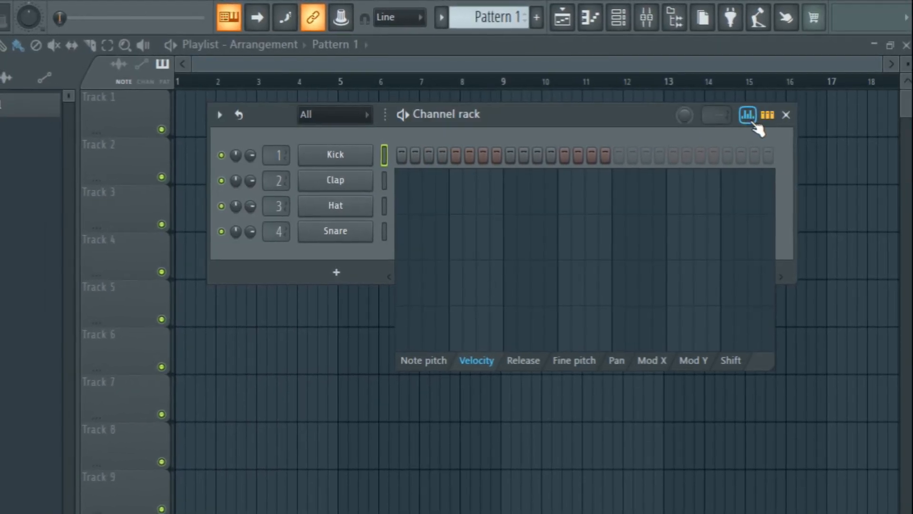
{"action": "left_click", "coordinate": [411, 157]}
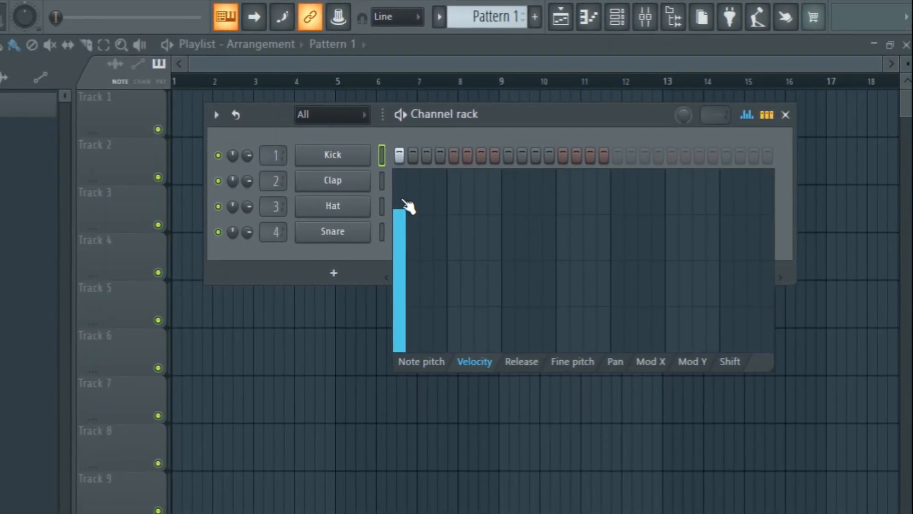
{"action": "left_click_drag", "start_coordinate": [405, 205], "coordinate": [415, 285]}
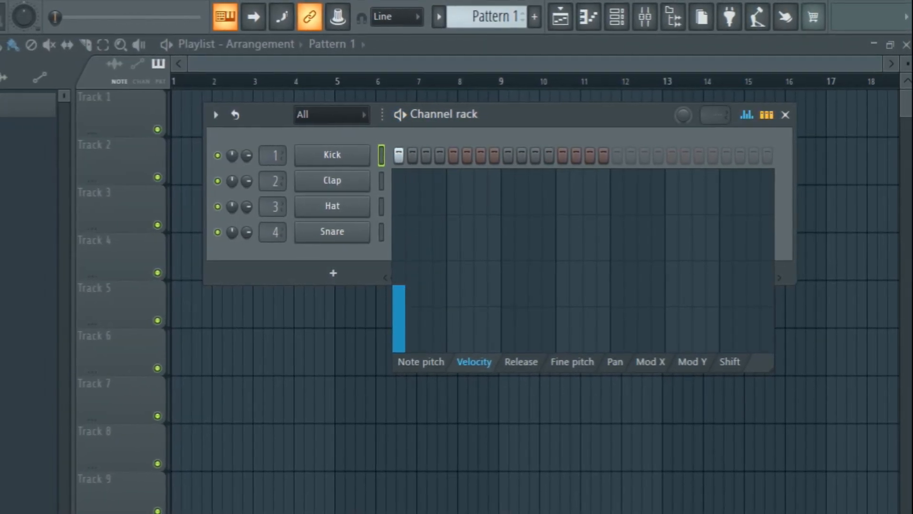
{"action": "left_click_drag", "start_coordinate": [410, 286], "coordinate": [414, 202]}
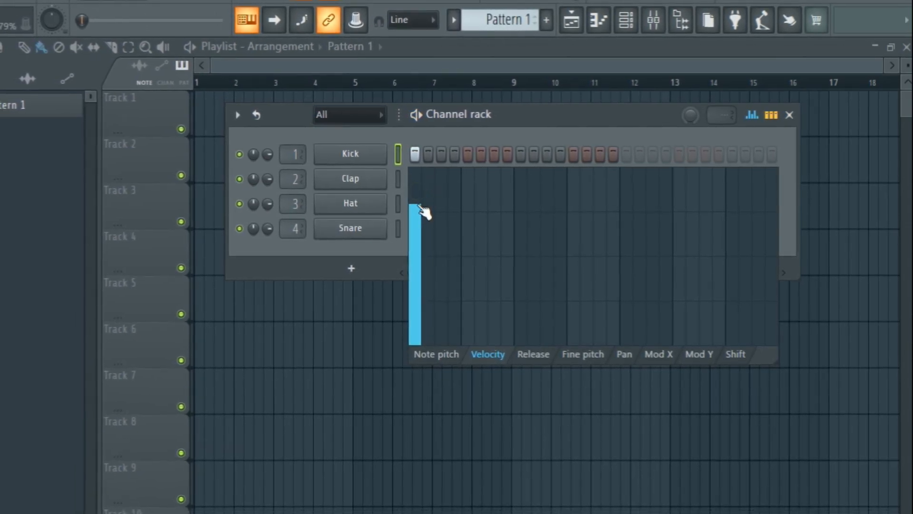
{"action": "left_click", "coordinate": [444, 352]}
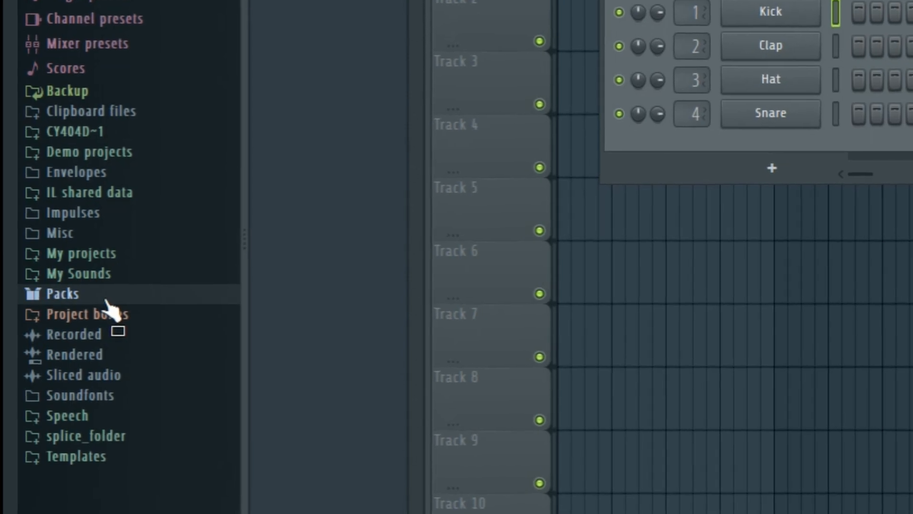
- Expand the Packs folder in the Browser to reach the Drums (ModeAudio) samples
{"action": "left_click", "coordinate": [108, 297]}
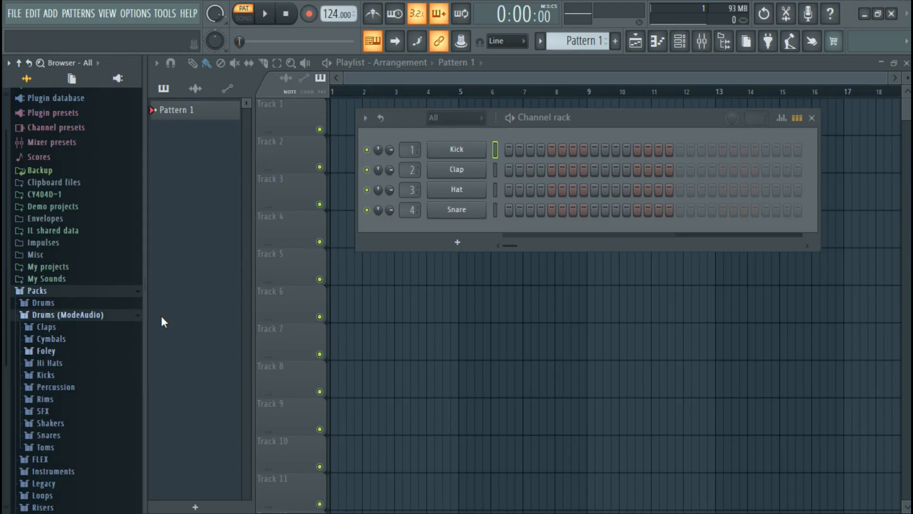
- Delete the Clap, Hat and Snare channels from the Channel rack
{"action": "right_click", "coordinate": [464, 151]}
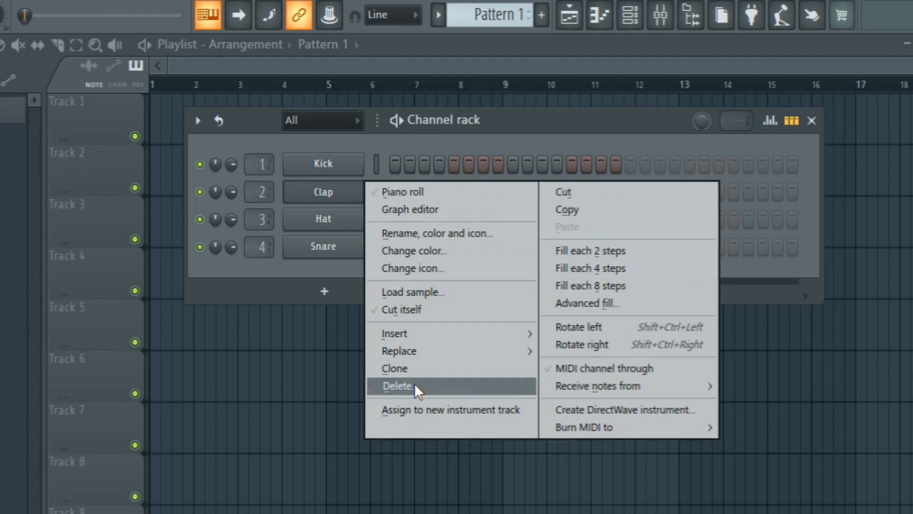
{"action": "left_click", "coordinate": [329, 146]}
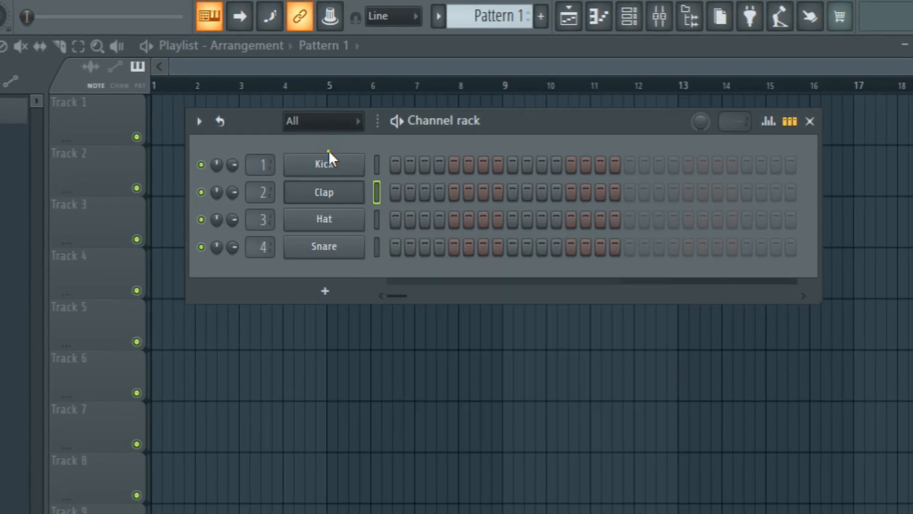
{"action": "right_click", "coordinate": [327, 196]}
{"action": "left_click", "coordinate": [402, 383]}
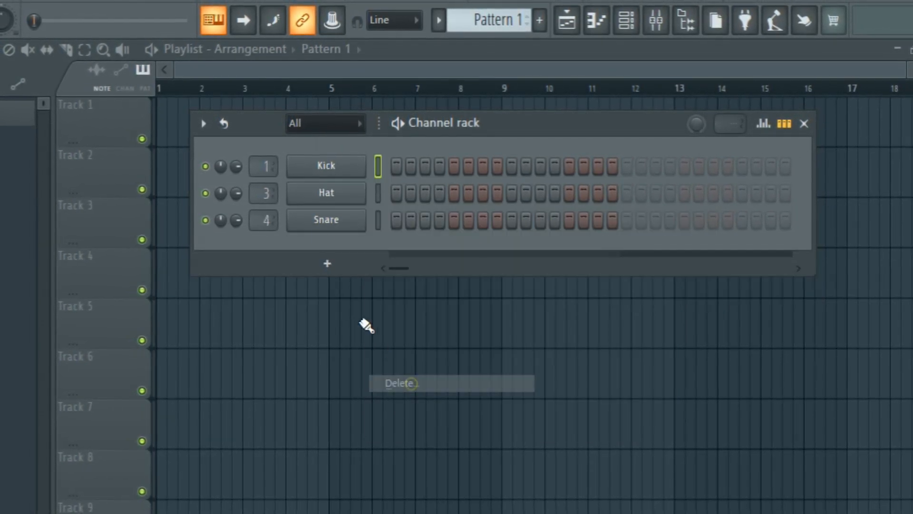
{"action": "right_click", "coordinate": [345, 194]}
{"action": "left_click", "coordinate": [409, 381]}
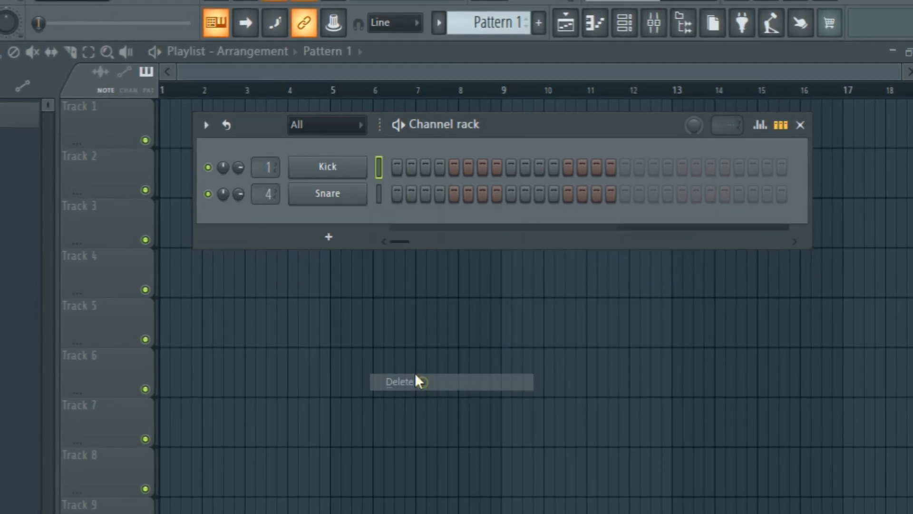
{"action": "right_click", "coordinate": [352, 196]}
{"action": "left_click", "coordinate": [421, 376]}
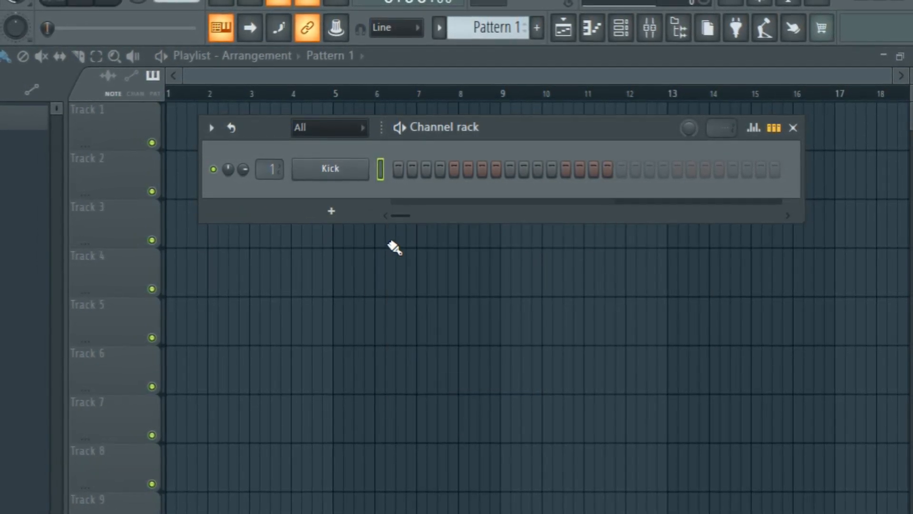
- View the Kick channel's sampler settings and waveform, and close the window
{"action": "left_click", "coordinate": [339, 169]}
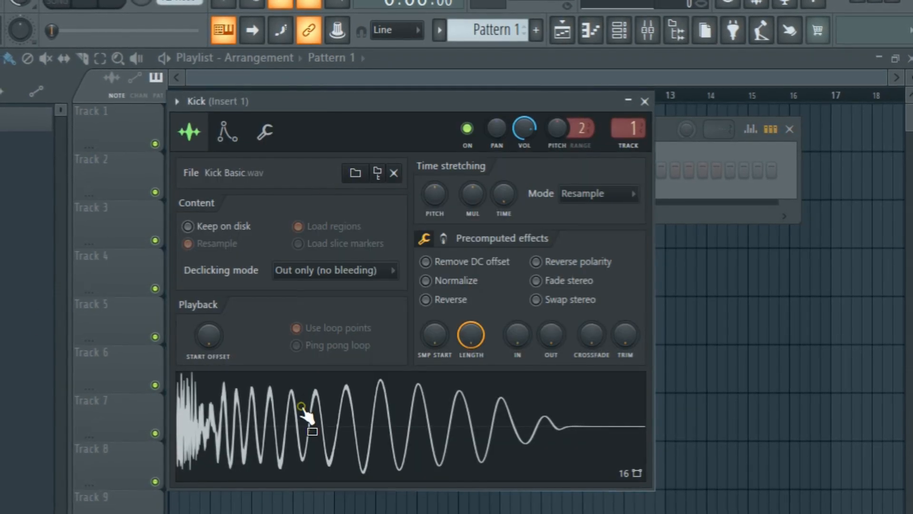
{"action": "left_click", "coordinate": [644, 101]}
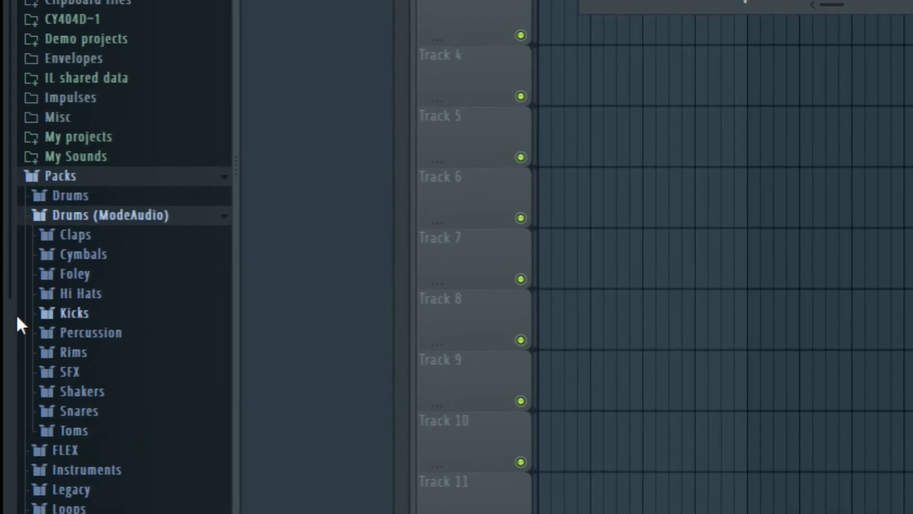
- Browse the Rims folder of Drums (ModeAudio) and preview several of the Fracture Rim samples
{"action": "left_click", "coordinate": [95, 347]}
{"action": "left_click", "coordinate": [126, 238]}
{"action": "left_click", "coordinate": [91, 154]}
{"action": "left_click", "coordinate": [120, 241]}
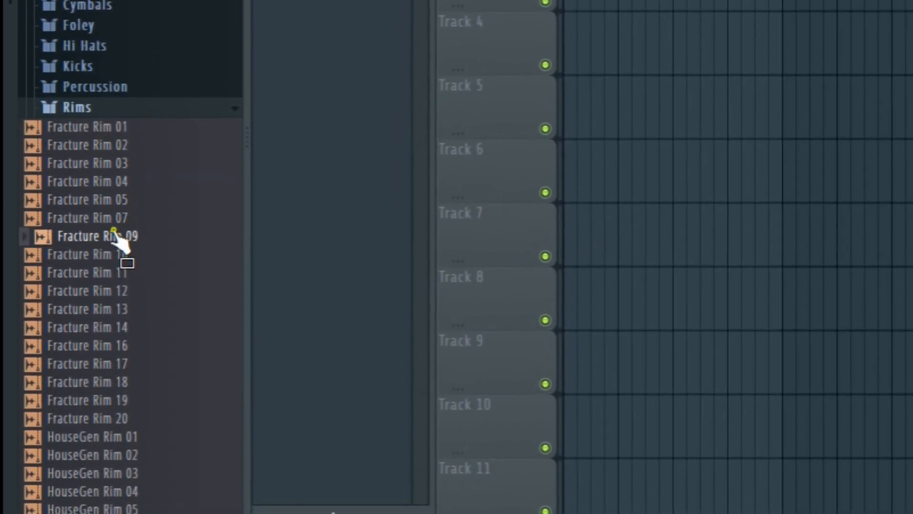
{"action": "left_click", "coordinate": [111, 209]}
{"action": "left_click", "coordinate": [118, 213]}
{"action": "left_click", "coordinate": [115, 121]}
{"action": "left_click", "coordinate": [115, 138]}
- Try adding Fracture Rim 09 to the Channel rack below the Kick, and delete the added channel
{"action": "left_click_drag", "start_coordinate": [116, 142], "coordinate": [912, 0]}
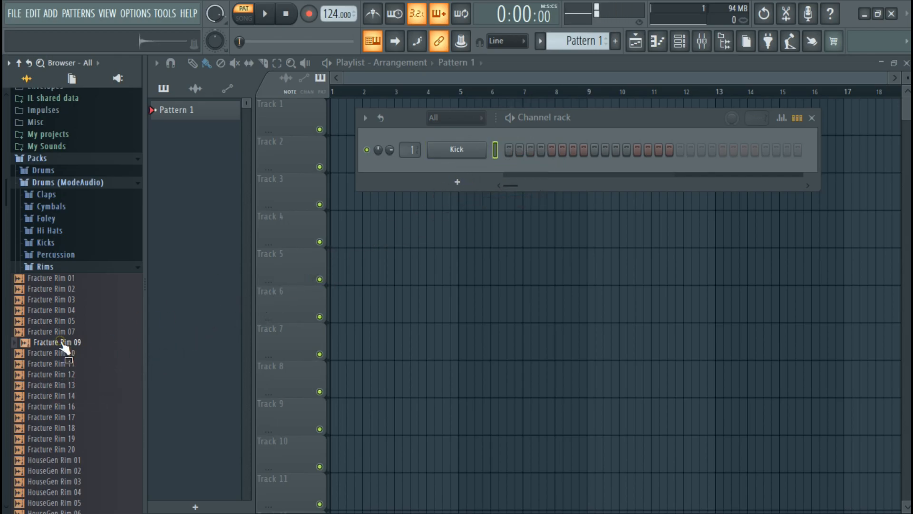
{"action": "left_click_drag", "start_coordinate": [453, 164], "coordinate": [458, 163]}
{"action": "right_click", "coordinate": [457, 166]}
{"action": "left_click", "coordinate": [520, 311]}
- Open the Fracture Rim 09 sample in a new channel and close its sampler window
{"action": "right_click", "coordinate": [69, 349]}
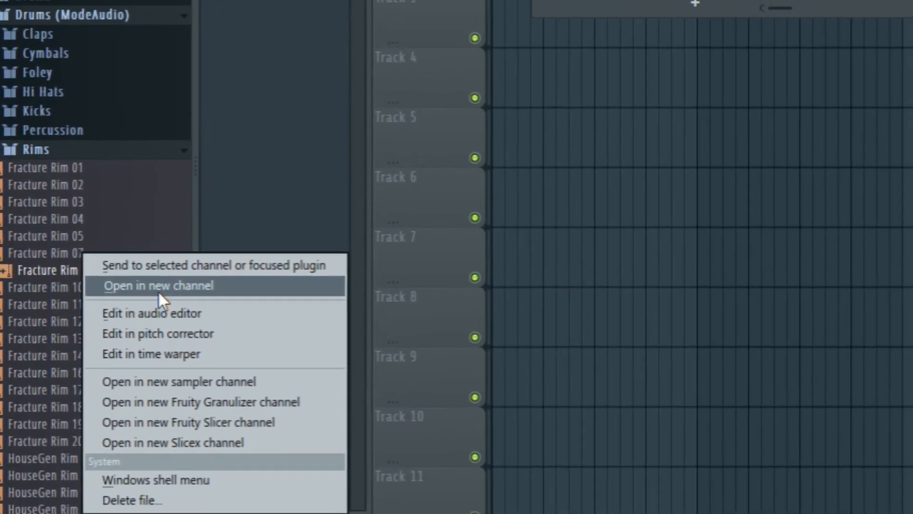
{"action": "left_click", "coordinate": [192, 269]}
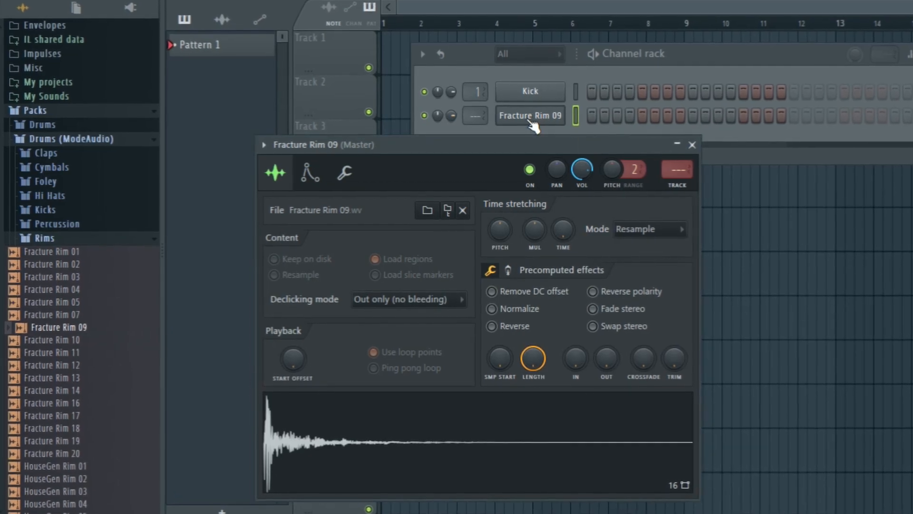
{"action": "left_click", "coordinate": [529, 117]}
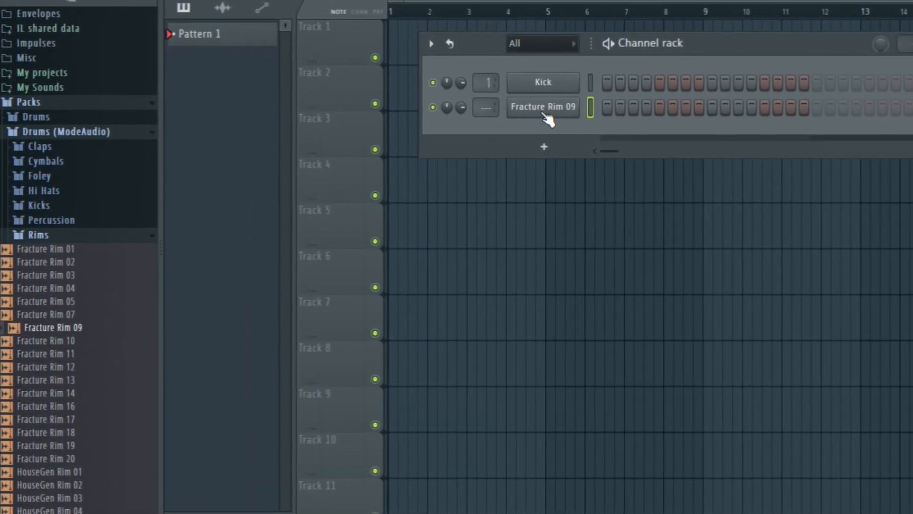
- Add Power Rim 05 from the Rims folder as a new channel and replace the Kick's sample with Attack Kick 04
{"action": "left_click_drag", "start_coordinate": [62, 328], "coordinate": [62, 325]}
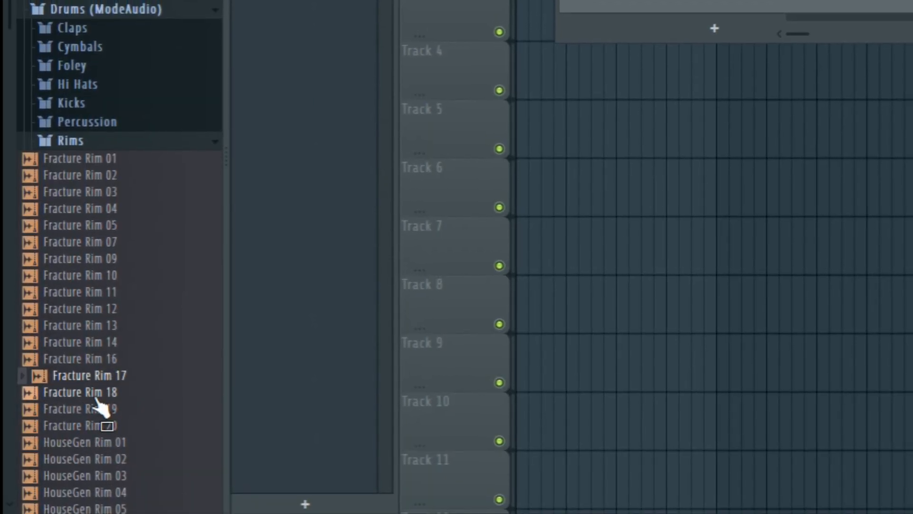
{"action": "left_click", "coordinate": [95, 397]}
{"action": "left_click", "coordinate": [90, 409]}
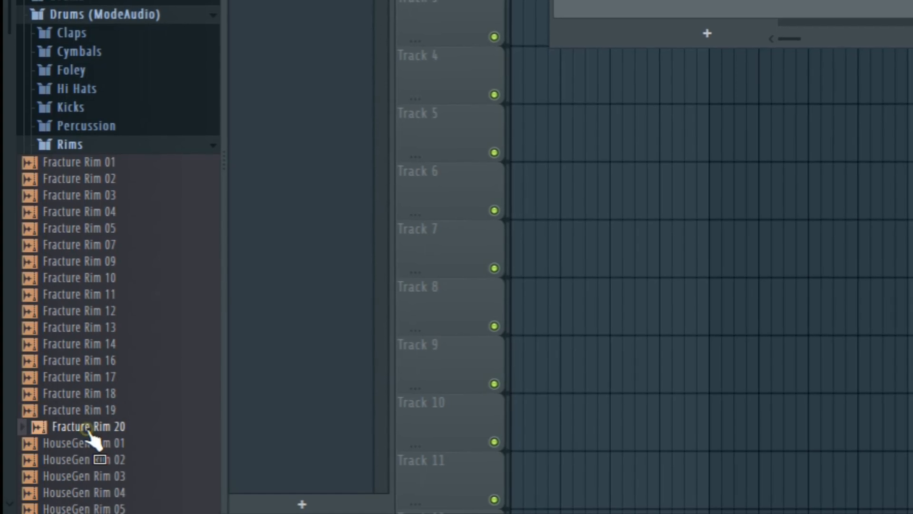
{"action": "scroll", "coordinate": [104, 333], "scroll_direction": "down", "scroll_amount": 6}
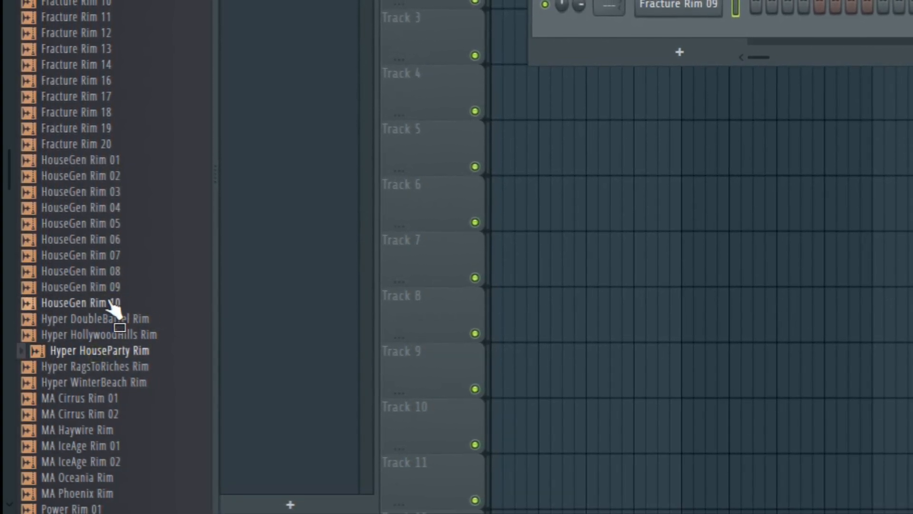
{"action": "left_click_drag", "start_coordinate": [601, 82], "coordinate": [755, 7]}
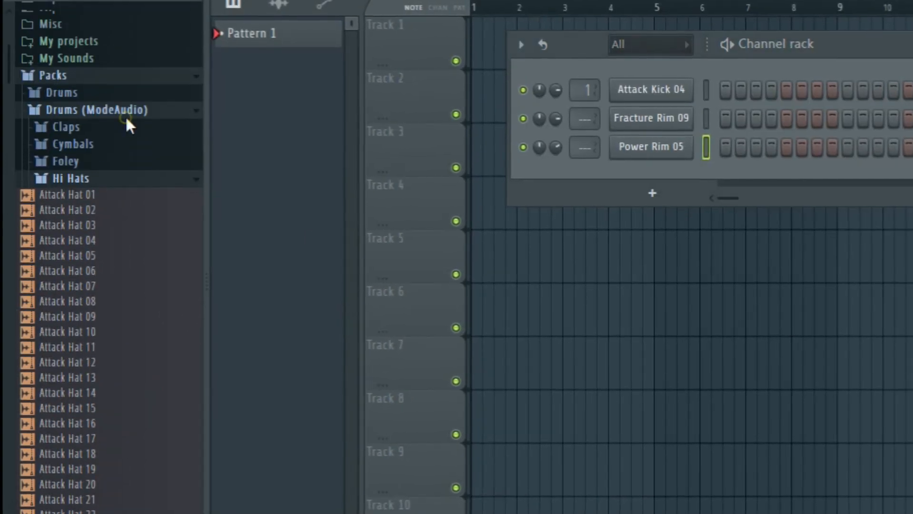
- Preview samples in the Hi Hats folder and add Attack Hat 01 to the Channel rack as a new channel
{"action": "left_click", "coordinate": [102, 221]}
{"action": "left_click", "coordinate": [91, 267]}
{"action": "left_click", "coordinate": [83, 371]}
{"action": "left_click", "coordinate": [102, 456]}
{"action": "left_click", "coordinate": [82, 223]}
{"action": "left_click_drag", "start_coordinate": [83, 233], "coordinate": [695, 173]}
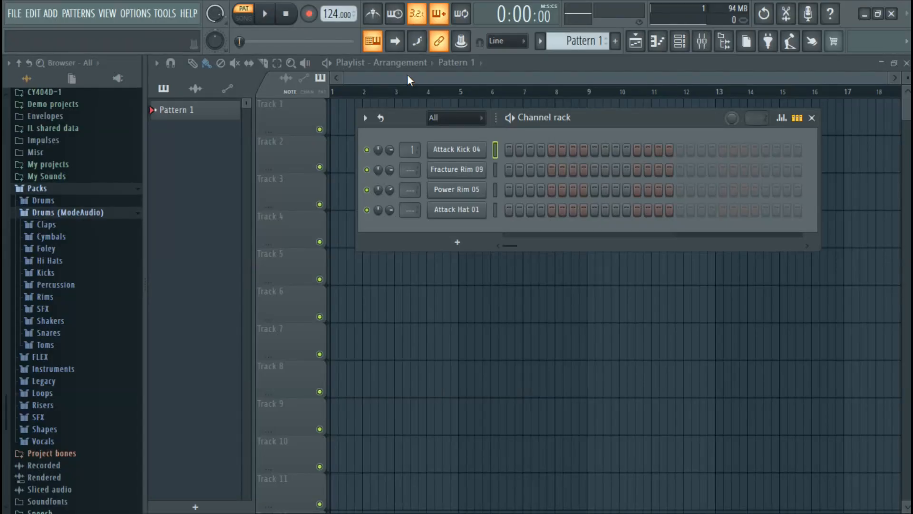
- Set the project tempo to the 100 BPM preset
{"action": "right_click", "coordinate": [333, 14]}
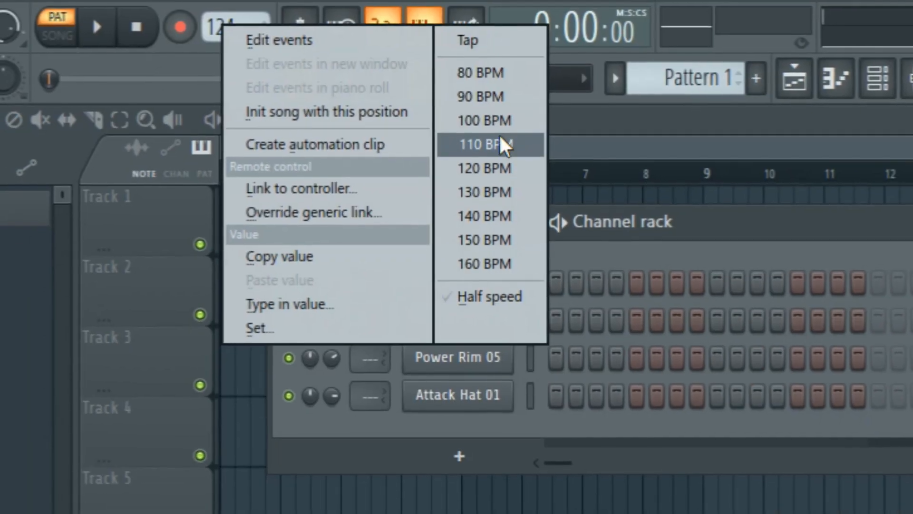
{"action": "left_click", "coordinate": [497, 128]}
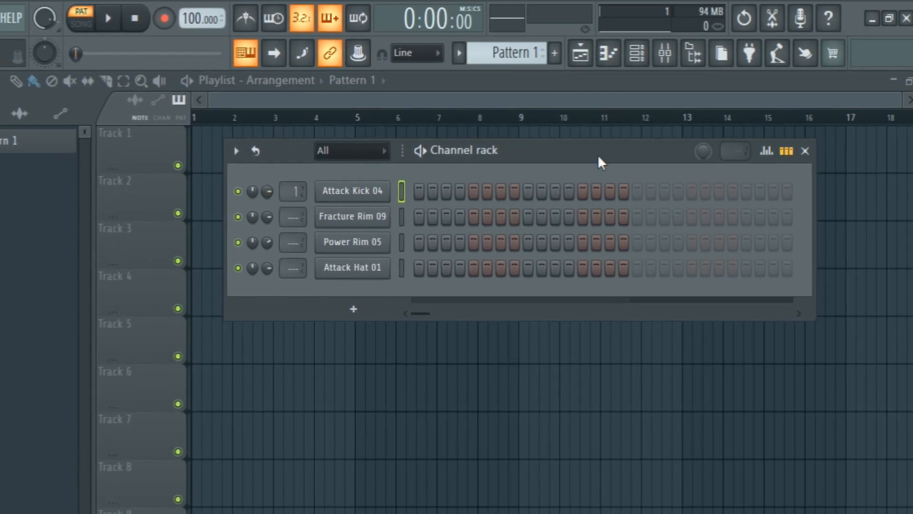
- Place Attack Kick 04 on steps 1 and 7 and Fracture Rim 09 on step 4, and play the pattern
{"action": "left_click", "coordinate": [403, 201]}
{"action": "key", "text": "space"}
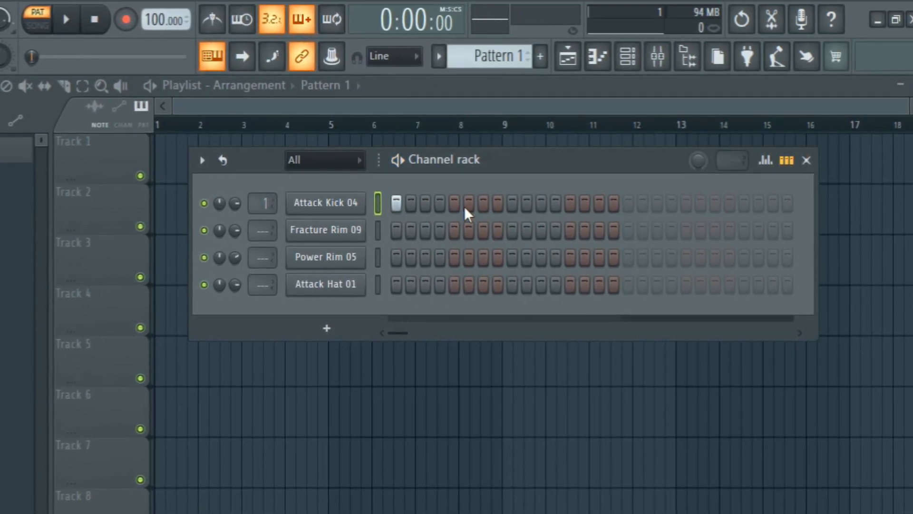
{"action": "left_click", "coordinate": [470, 202]}
{"action": "left_click", "coordinate": [466, 205]}
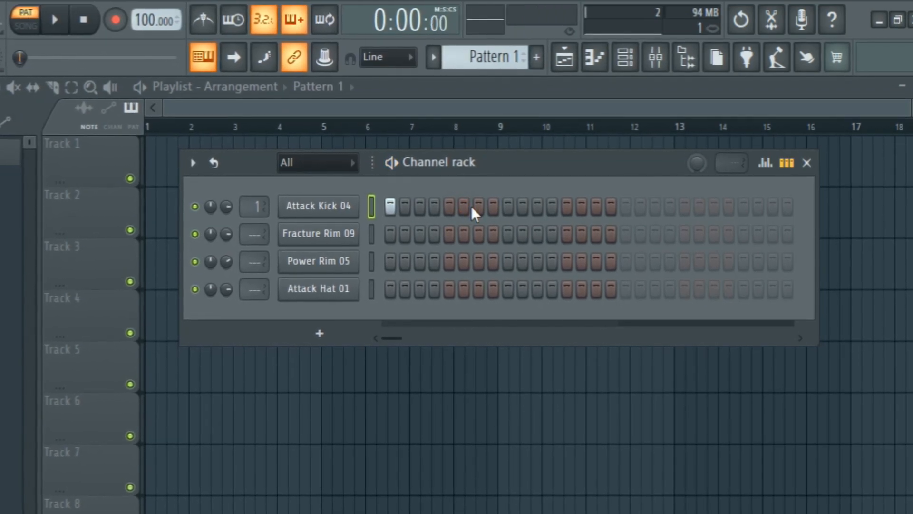
{"action": "left_click", "coordinate": [448, 232]}
{"action": "left_click", "coordinate": [444, 237]}
{"action": "left_click", "coordinate": [430, 237]}
{"action": "left_click", "coordinate": [467, 215]}
{"action": "key", "text": "space"}
- Add Fracture Rim 09 on step 13 and Attack Kick 04 on step 11, and play back the pattern
{"action": "left_click", "coordinate": [555, 245]}
{"action": "left_click", "coordinate": [525, 215]}
{"action": "key", "text": "space"}
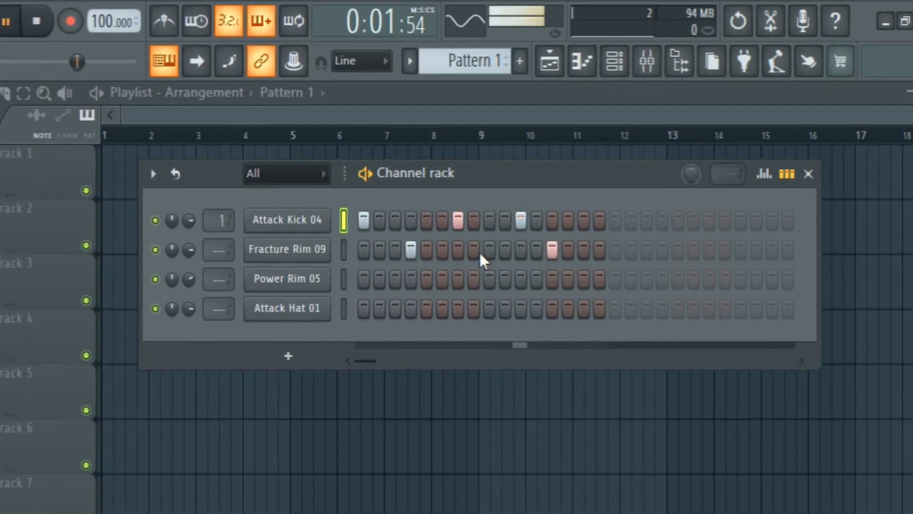
{"action": "key", "text": "space"}
- Place Power Rim 05 on steps 4 and 13 and play back the pattern
{"action": "left_click", "coordinate": [412, 278]}
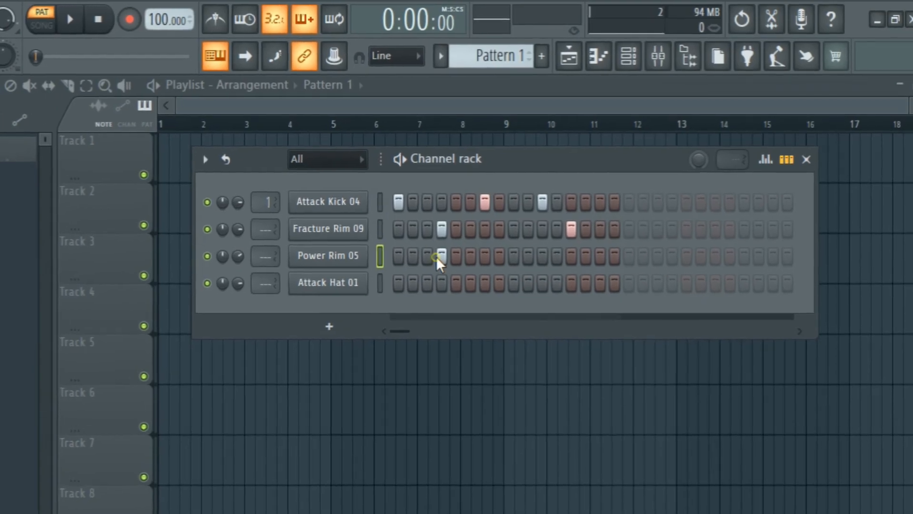
{"action": "left_click", "coordinate": [572, 256]}
{"action": "key", "text": "space"}
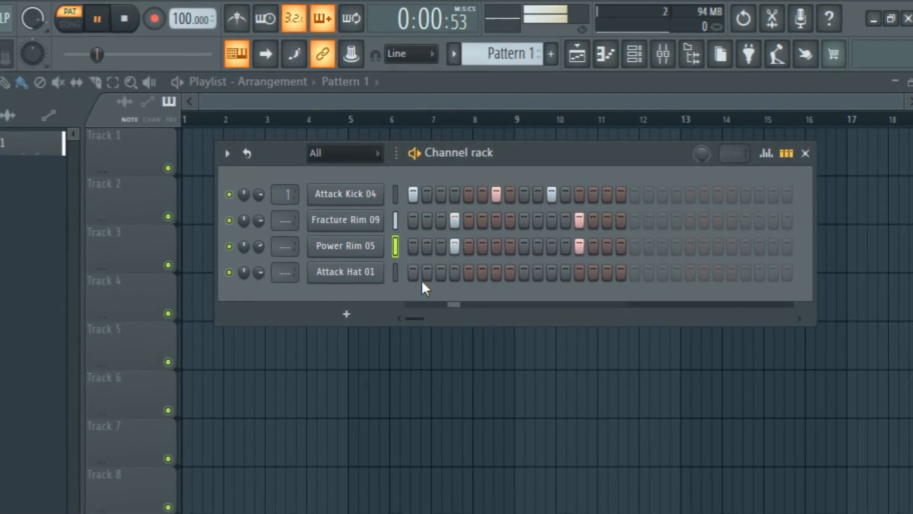
- Place Attack Hat 01 on steps 3, 4, 10, 13, 14 and 15, checking the rhythm in playback
{"action": "left_click", "coordinate": [440, 274]}
{"action": "key", "text": "space"}
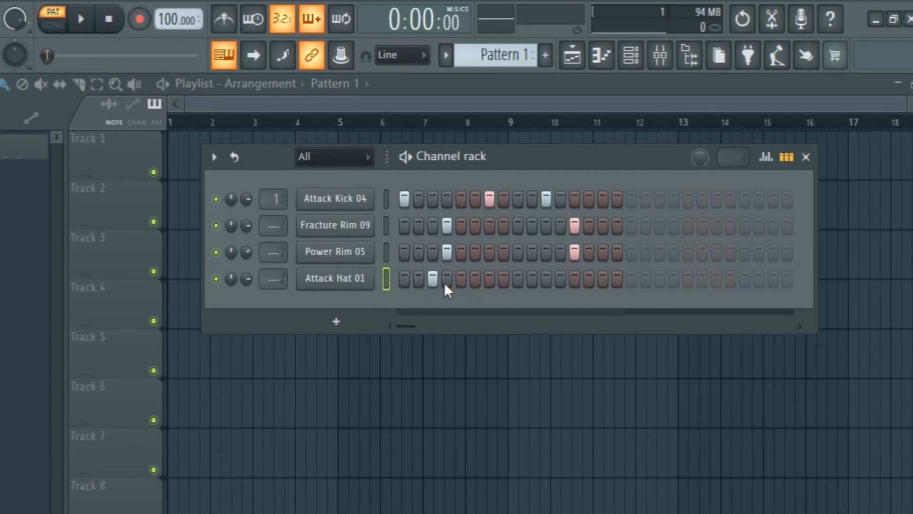
{"action": "left_click", "coordinate": [446, 280]}
{"action": "key", "text": "space"}
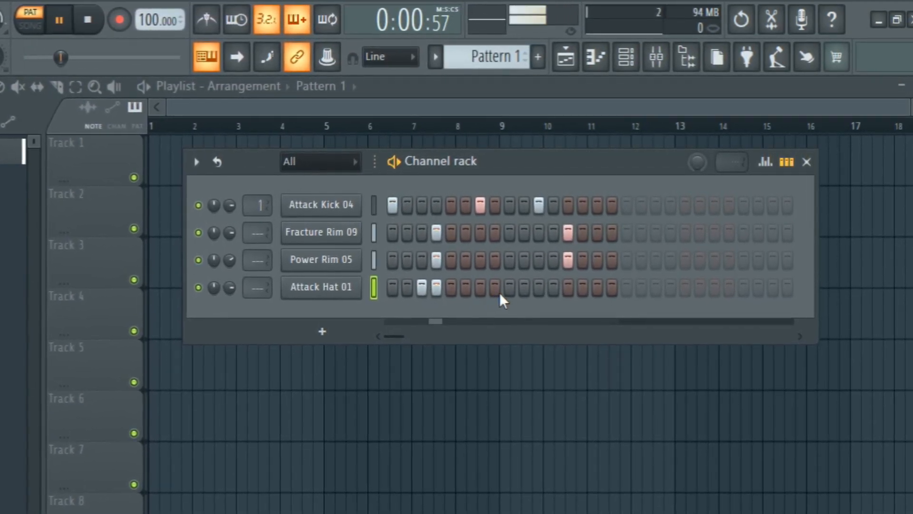
{"action": "left_click", "coordinate": [525, 286]}
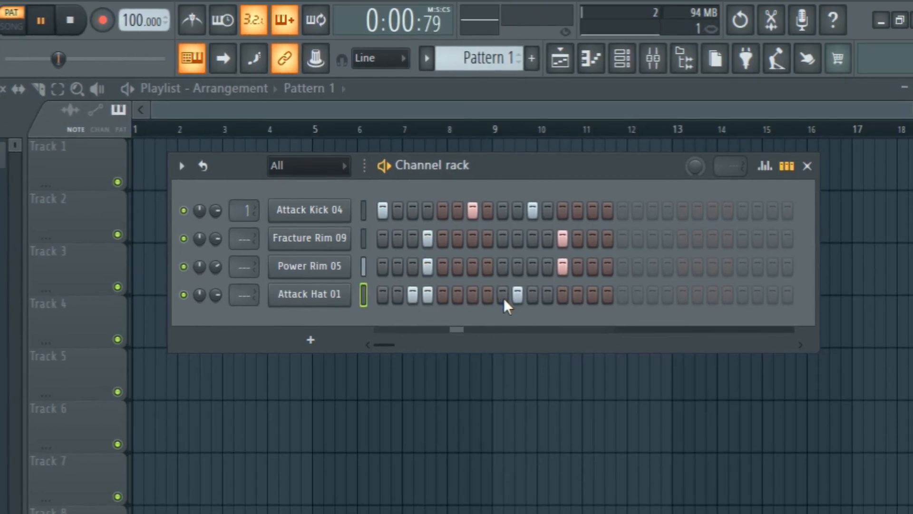
{"action": "key", "text": "space"}
{"action": "key", "text": "space"}
{"action": "left_click", "coordinate": [559, 300]}
{"action": "left_click", "coordinate": [573, 300]}
{"action": "left_click", "coordinate": [589, 300]}
{"action": "key", "text": "space"}
- Show the Channel rack's graph editor, lower Attack Hat 01's velocity on step 4 and play the pattern
{"action": "left_click", "coordinate": [764, 173]}
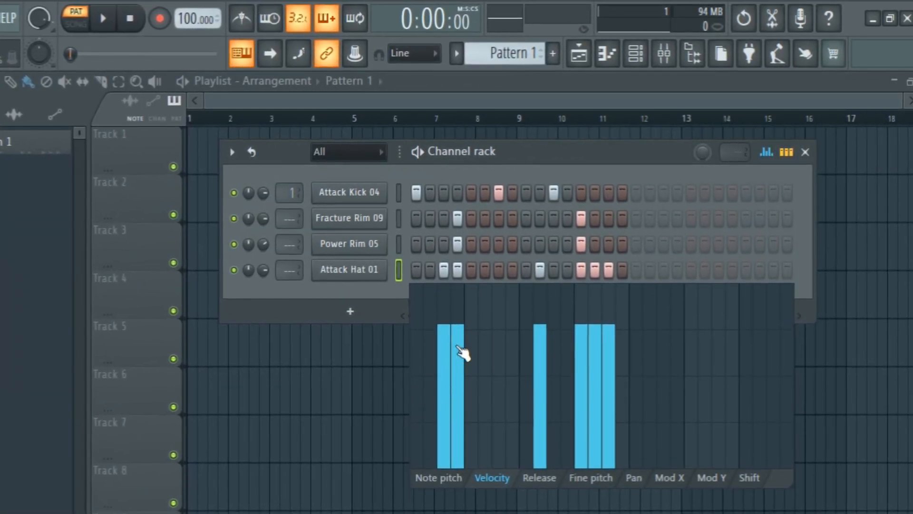
{"action": "left_click_drag", "start_coordinate": [460, 352], "coordinate": [462, 367]}
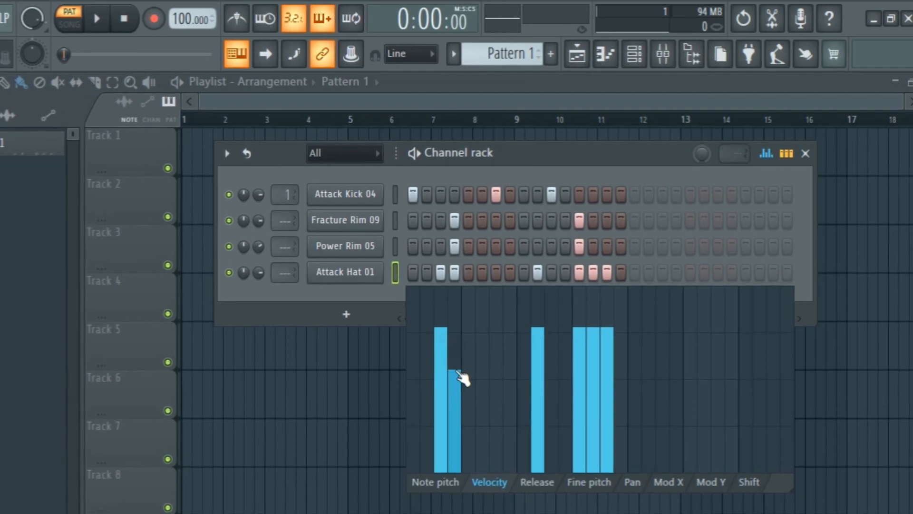
{"action": "key", "text": "space"}
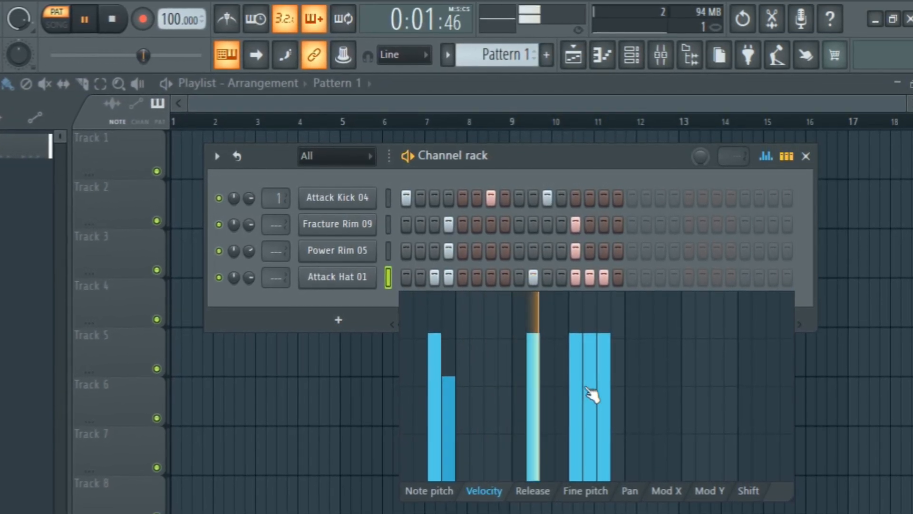
- Lower Attack Hat 01's velocities on steps 14 and 15 during playback, and restore the hat velocities to an even level
{"action": "left_click", "coordinate": [591, 394]}
{"action": "key", "text": "space"}
{"action": "left_click", "coordinate": [591, 388]}
{"action": "key", "text": "space"}
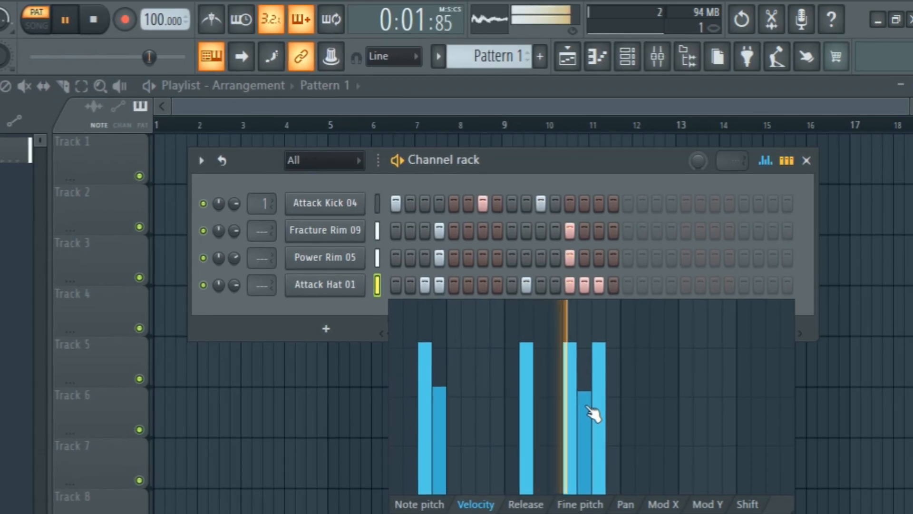
{"action": "mouse_move", "coordinate": [589, 410]}
{"action": "left_mouse_down"}
{"action": "mouse_move", "coordinate": [597, 429]}
{"action": "mouse_move", "coordinate": [597, 392]}
{"action": "left_mouse_up"}
{"action": "left_click", "coordinate": [581, 381]}
{"action": "left_click", "coordinate": [594, 424]}
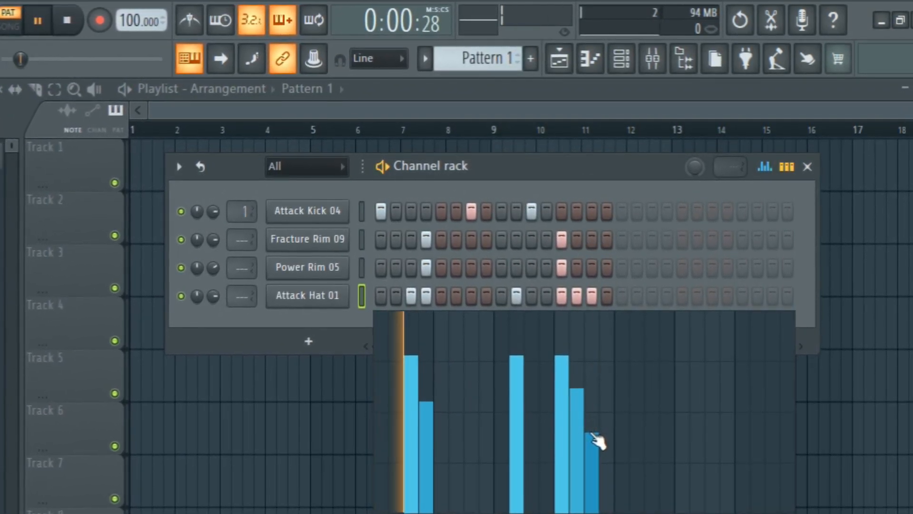
{"action": "key", "text": "space"}
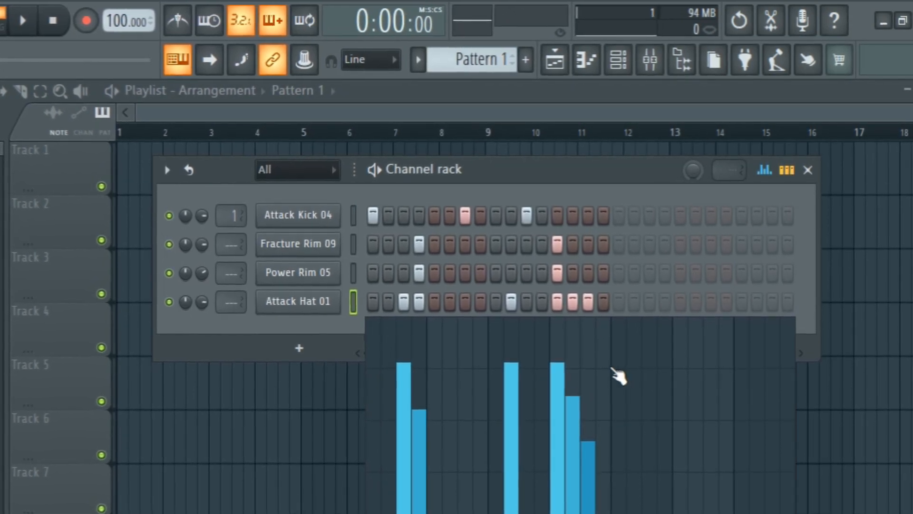
{"action": "left_click_drag", "start_coordinate": [589, 367], "coordinate": [567, 372]}
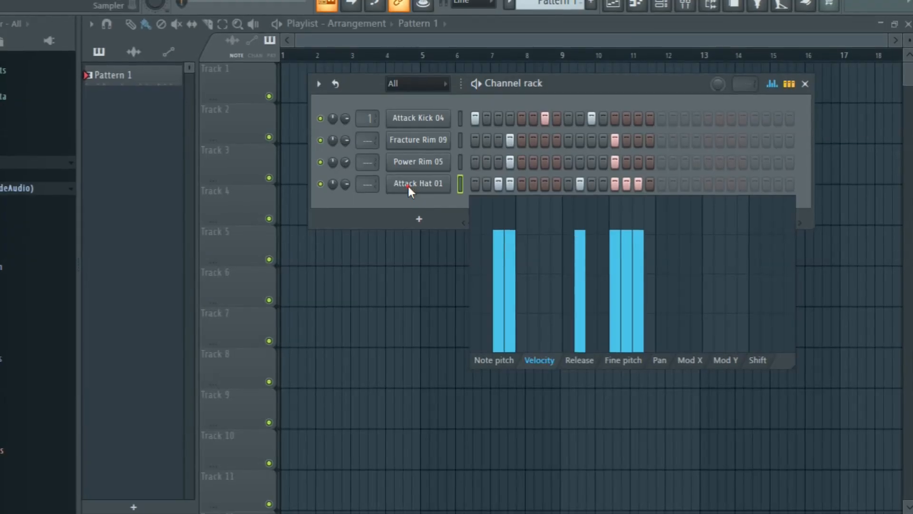
- Lower the velocities of the Attack Hat 01 notes on steps 4, 14 and 15 in its Piano roll, the last to 30%
{"action": "right_click", "coordinate": [289, 308]}
{"action": "left_click", "coordinate": [484, 178]}
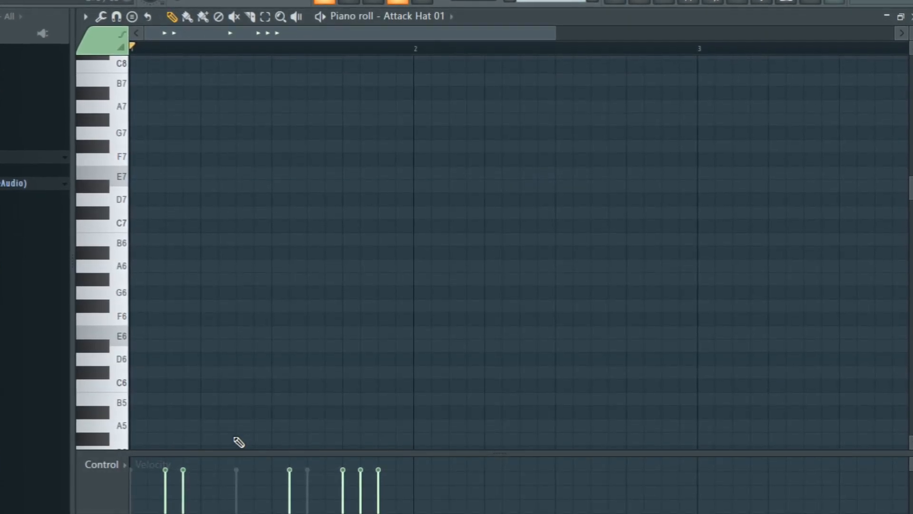
{"action": "scroll", "coordinate": [195, 409], "scroll_direction": "down", "scroll_amount": 1}
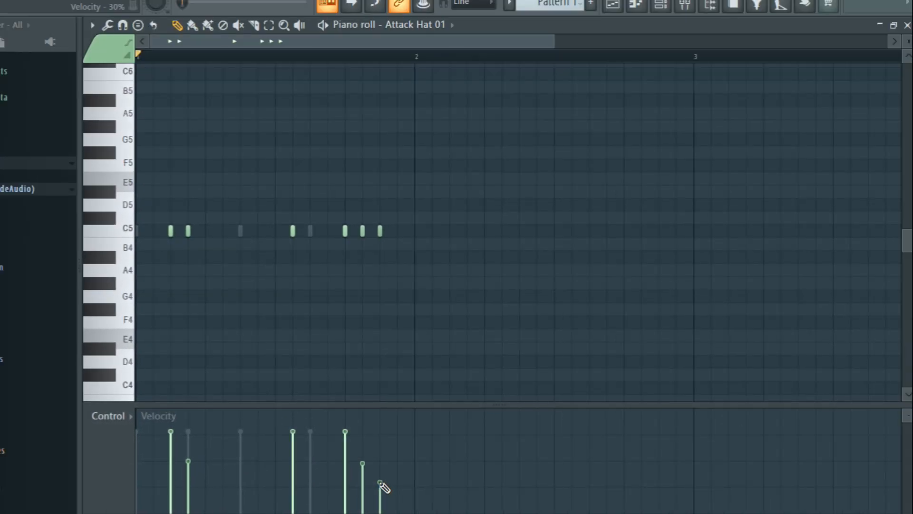
{"action": "key", "text": "F7"}
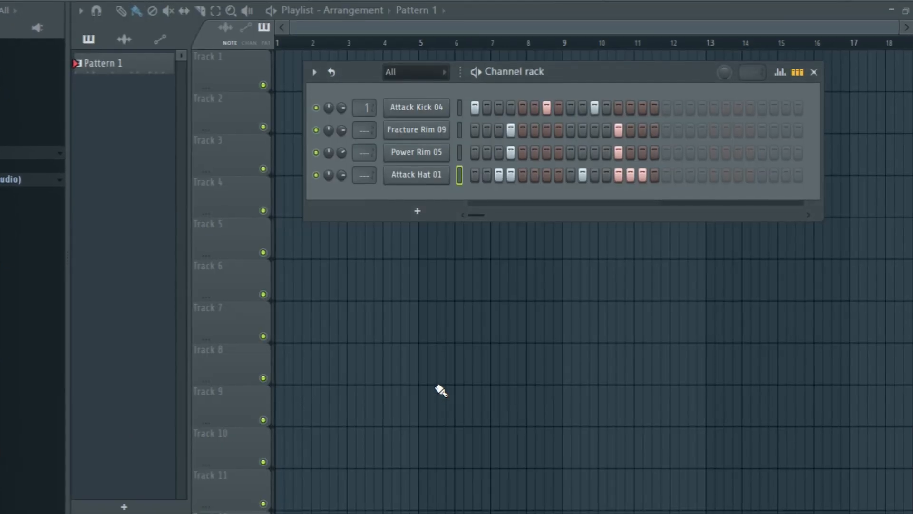
{"action": "right_click", "coordinate": [442, 174]}
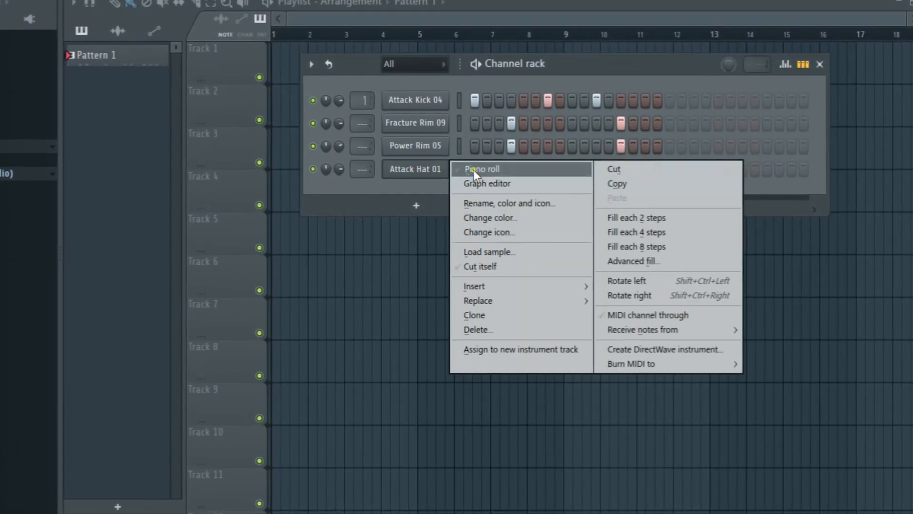
{"action": "left_click", "coordinate": [473, 170]}
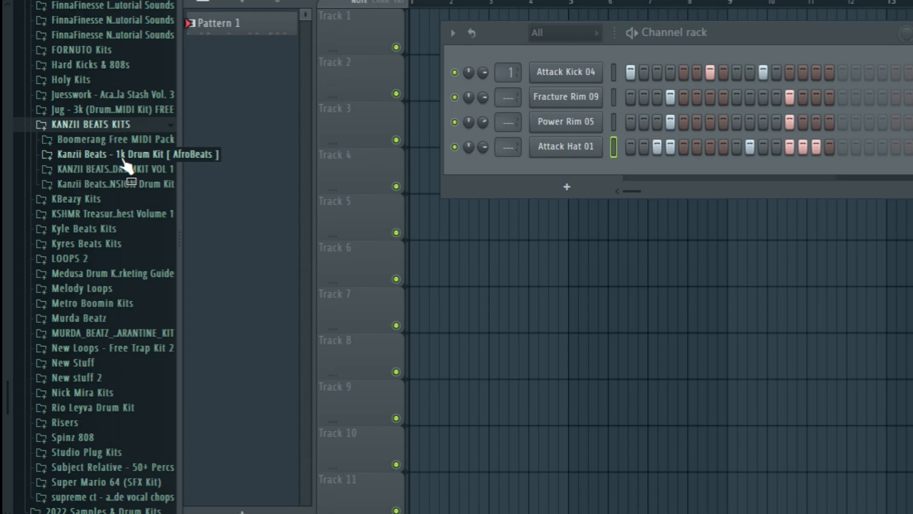
{"action": "scroll", "coordinate": [124, 162], "scroll_direction": "up", "scroll_amount": 3}
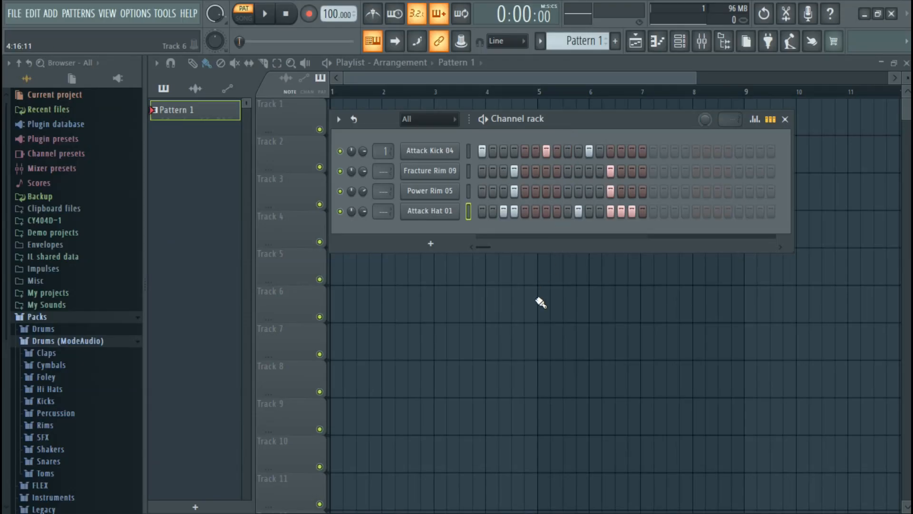
- Place three separate Pattern 1 clips on Track 1 with the Draw tool and delete them all
{"action": "left_click", "coordinate": [641, 47]}
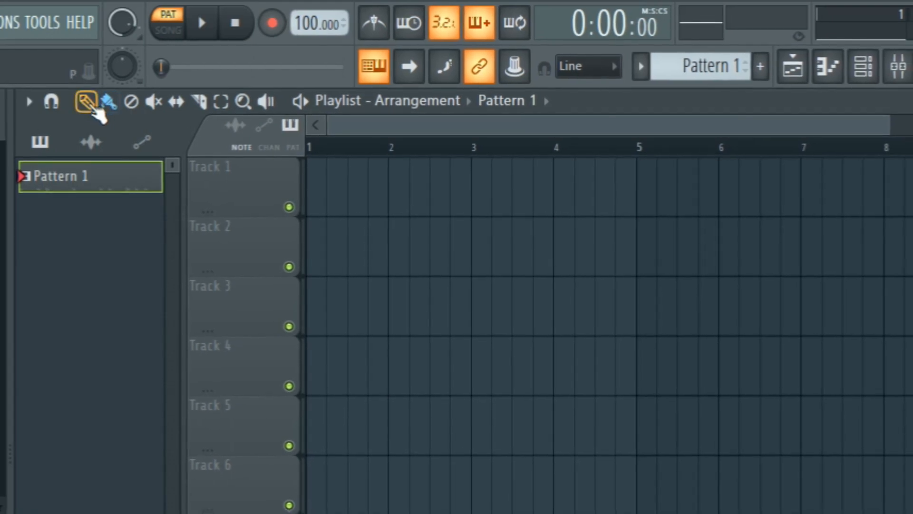
{"action": "left_click", "coordinate": [455, 187]}
{"action": "left_click", "coordinate": [554, 188]}
{"action": "left_click", "coordinate": [761, 188]}
{"action": "right_click", "coordinate": [557, 191]}
{"action": "right_click", "coordinate": [485, 191]}
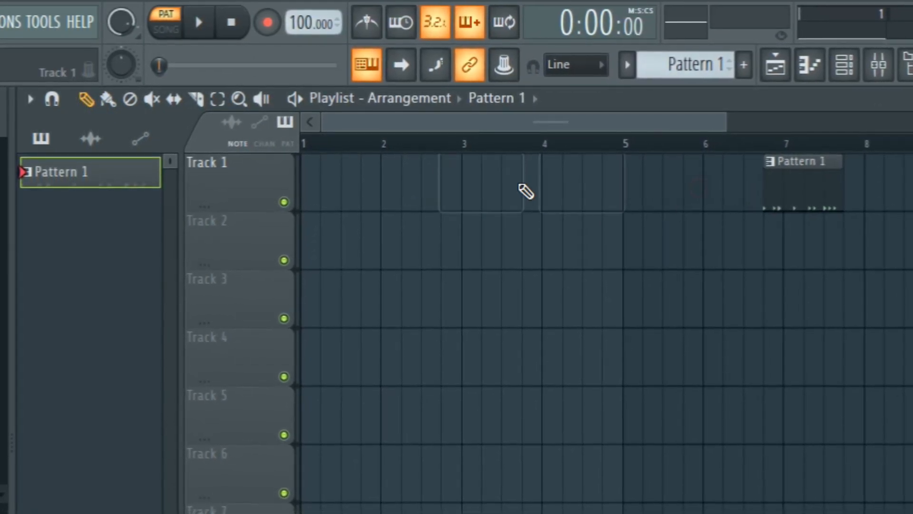
{"action": "right_click", "coordinate": [770, 187]}
- Paint a continuous row of Pattern 1 clips along Track 1 with the Paint tool and erase it
{"action": "left_click", "coordinate": [108, 99]}
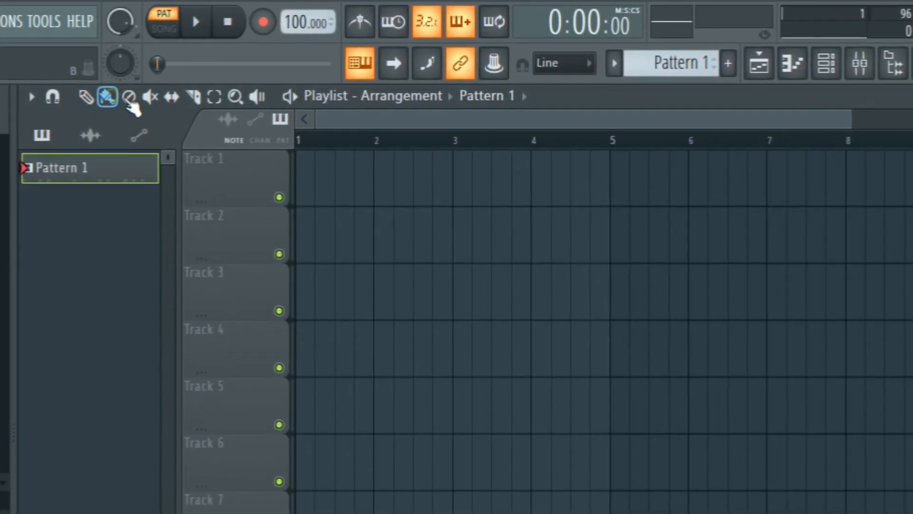
{"action": "left_click_drag", "start_coordinate": [321, 172], "coordinate": [431, 191]}
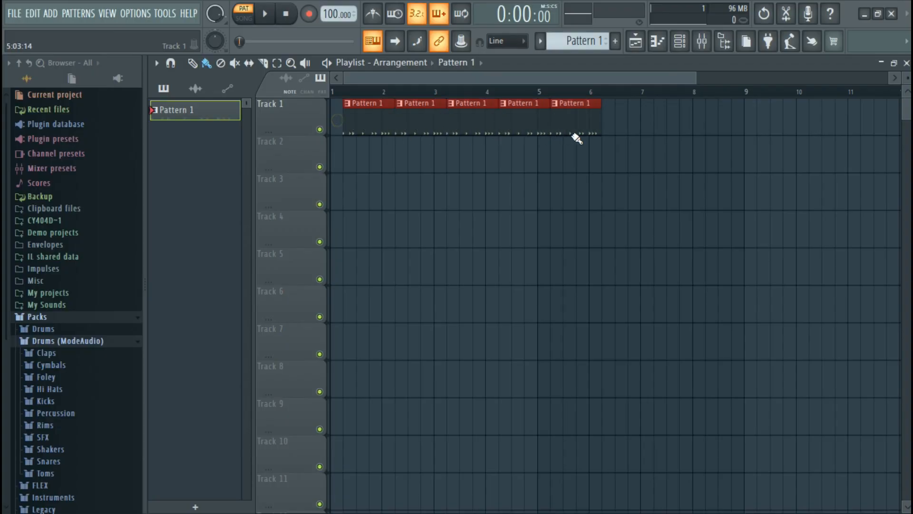
{"action": "mouse_move", "coordinate": [784, 125]}
{"action": "left_mouse_down"}
{"action": "mouse_move", "coordinate": [368, 127]}
{"action": "mouse_move", "coordinate": [658, 140]}
{"action": "left_mouse_up"}
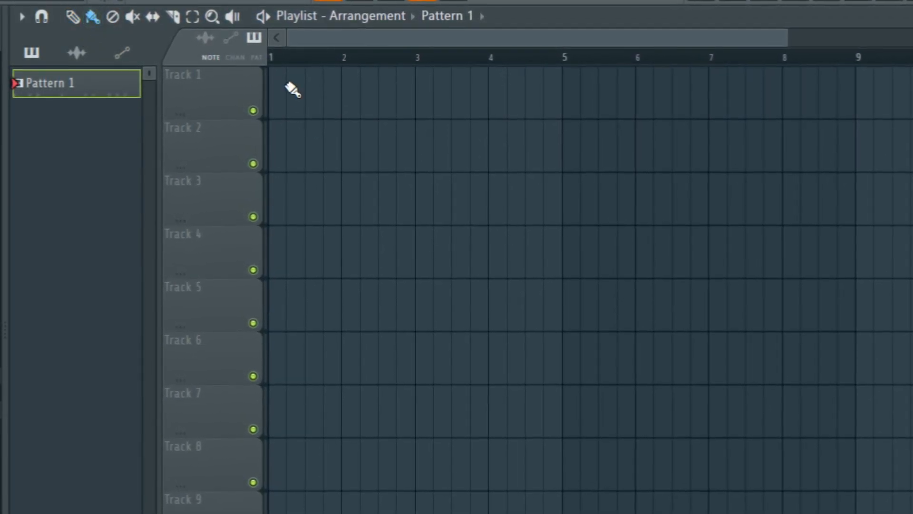
- Paint four Pattern 1 clips on Track 1 and remove them with the Delete tool
{"action": "left_click_drag", "start_coordinate": [292, 89], "coordinate": [507, 106]}
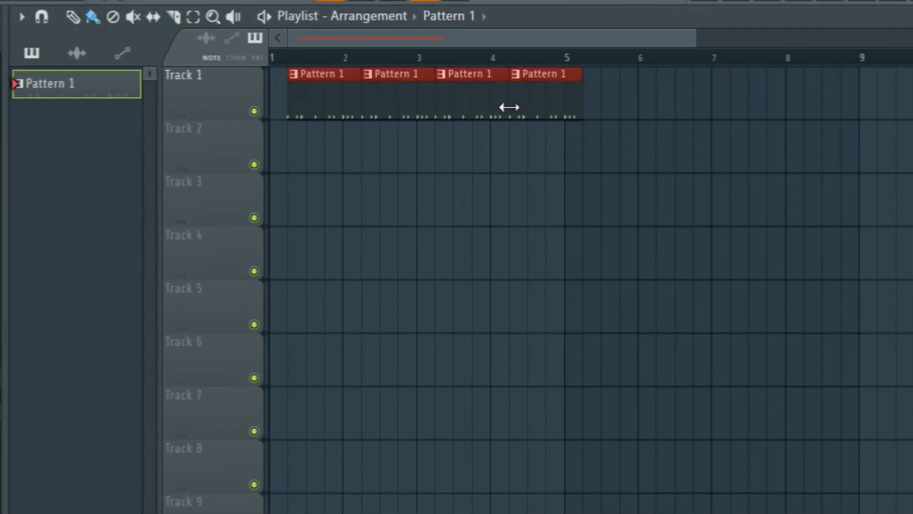
{"action": "left_click", "coordinate": [115, 21]}
{"action": "left_click_drag", "start_coordinate": [326, 118], "coordinate": [591, 115]}
- Paint Pattern 1 clips on Track 1 from bar 2 through bar 5 and clear the playlist of clips
{"action": "left_click", "coordinate": [92, 21]}
{"action": "mouse_move", "coordinate": [349, 86]}
{"action": "left_mouse_down"}
{"action": "mouse_move", "coordinate": [556, 116]}
{"action": "mouse_move", "coordinate": [646, 109]}
{"action": "left_mouse_up"}
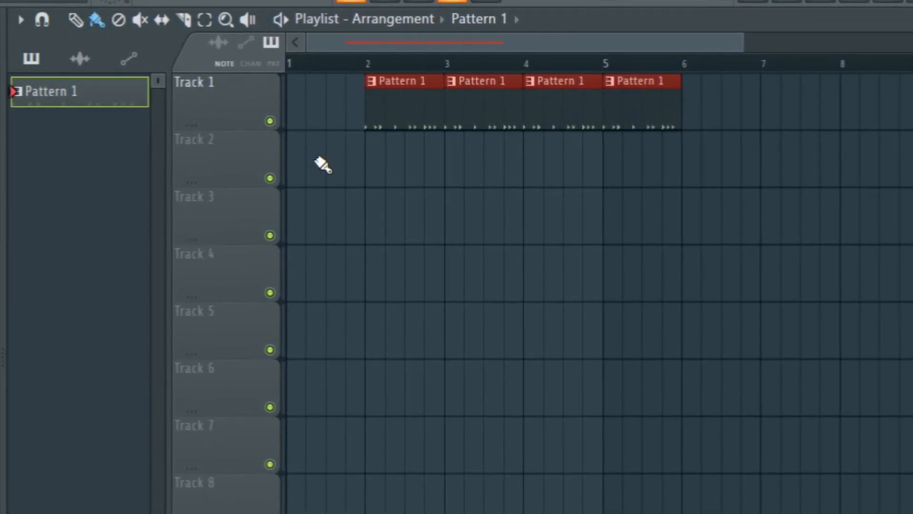
{"action": "left_click_drag", "start_coordinate": [324, 161], "coordinate": [907, 204]}
{"action": "left_click_drag", "start_coordinate": [904, 164], "coordinate": [351, 179]}
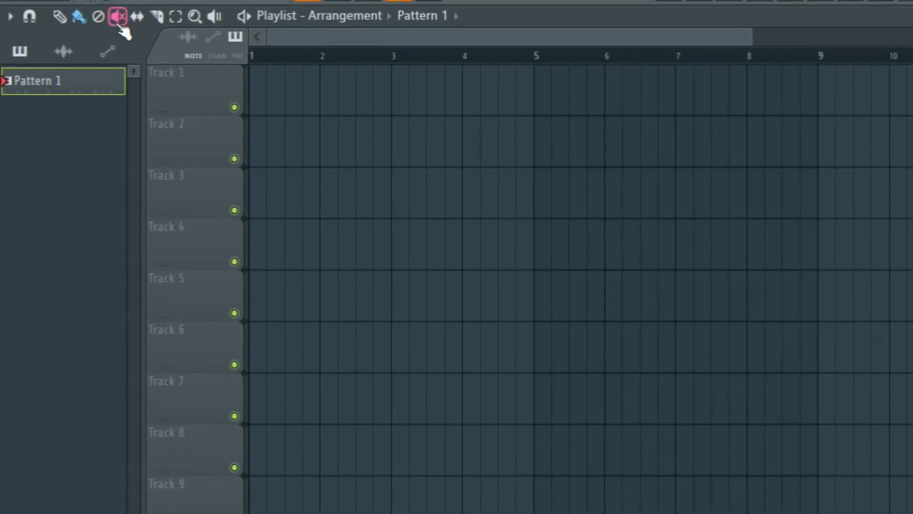
- Paint nine Pattern 1 clips along Track 1 and mute and unmute them with the Mute tool
{"action": "left_click_drag", "start_coordinate": [273, 96], "coordinate": [826, 95]}
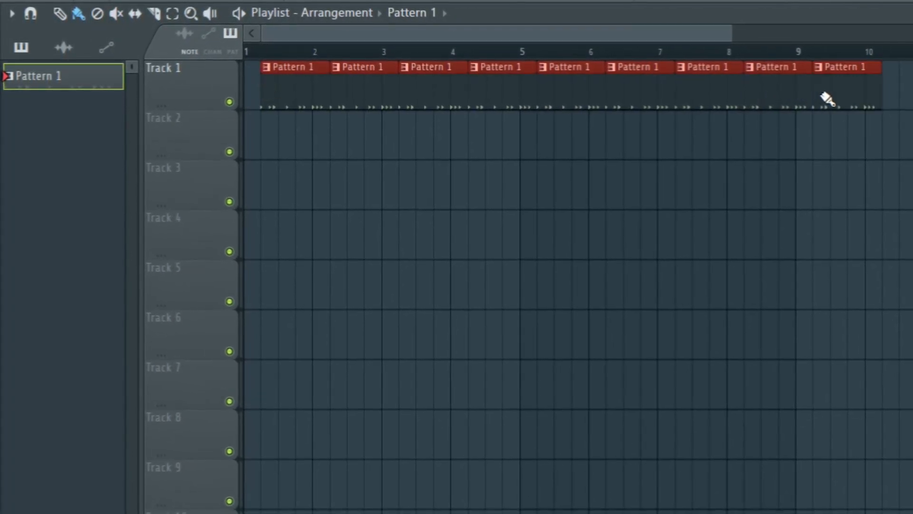
{"action": "left_click", "coordinate": [119, 14]}
{"action": "left_click_drag", "start_coordinate": [291, 72], "coordinate": [519, 84]}
{"action": "left_click_drag", "start_coordinate": [520, 84], "coordinate": [831, 88]}
{"action": "left_click_drag", "start_coordinate": [279, 84], "coordinate": [718, 115]}
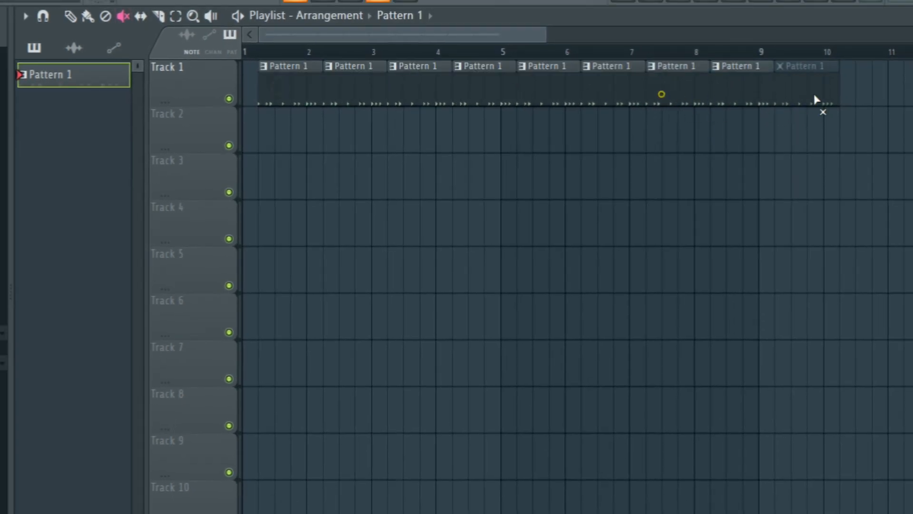
{"action": "left_click", "coordinate": [263, 63]}
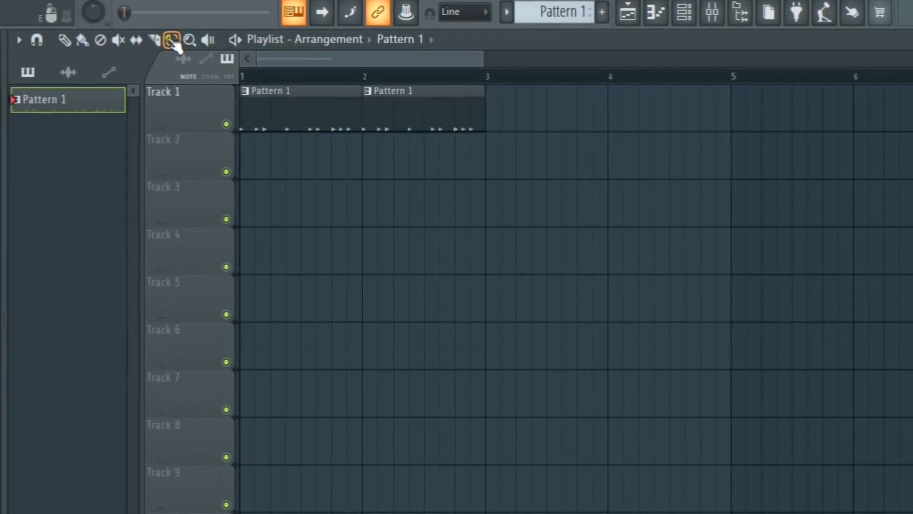
- Box-select both Pattern 1 clips on Track 1 with the Select tool and again from the Paint tool, clearing the selection each time
{"action": "left_click_drag", "start_coordinate": [512, 177], "coordinate": [266, 105]}
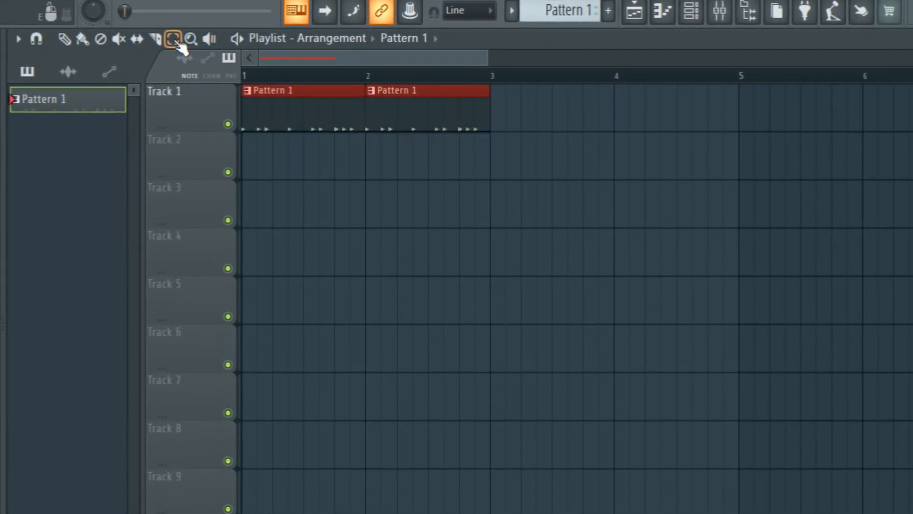
{"action": "left_click", "coordinate": [81, 39]}
{"action": "left_click", "coordinate": [483, 161]}
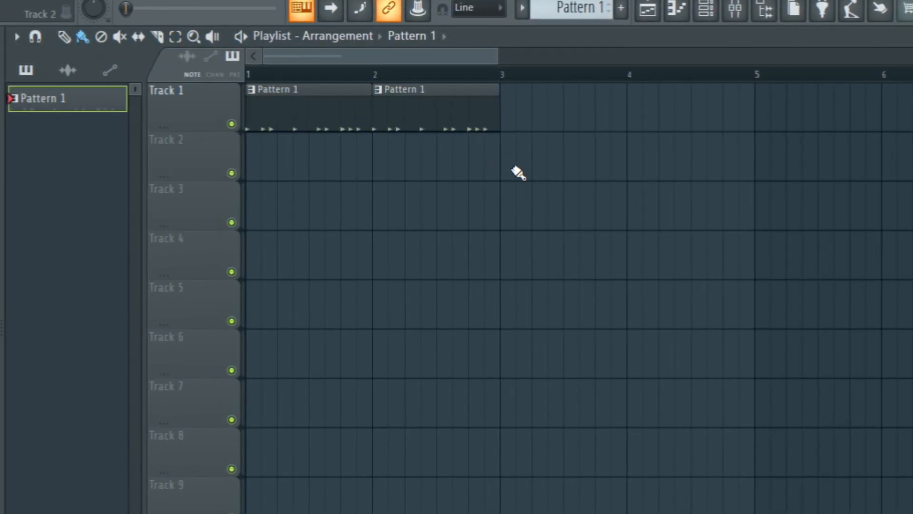
{"action": "left_click_drag", "start_coordinate": [524, 178], "coordinate": [219, 141]}
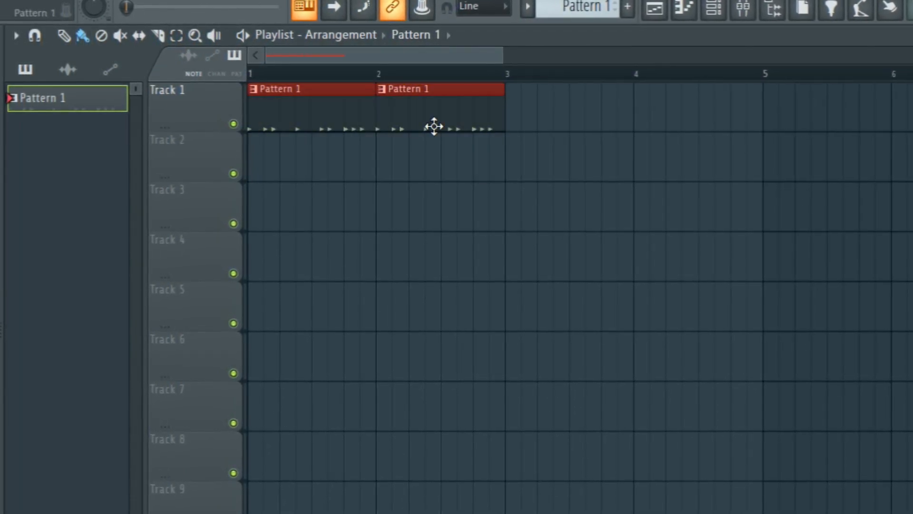
{"action": "left_click", "coordinate": [415, 152], "text": "ctrl"}
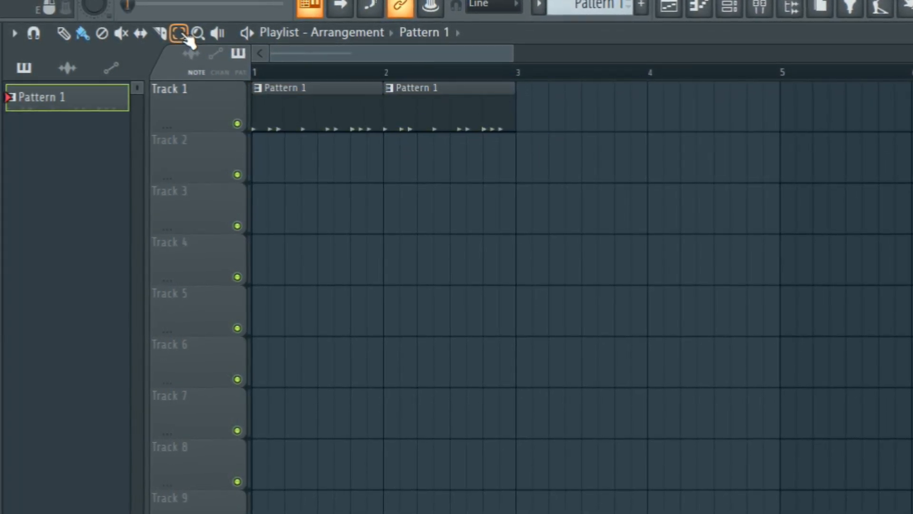
{"action": "left_click", "coordinate": [200, 33]}
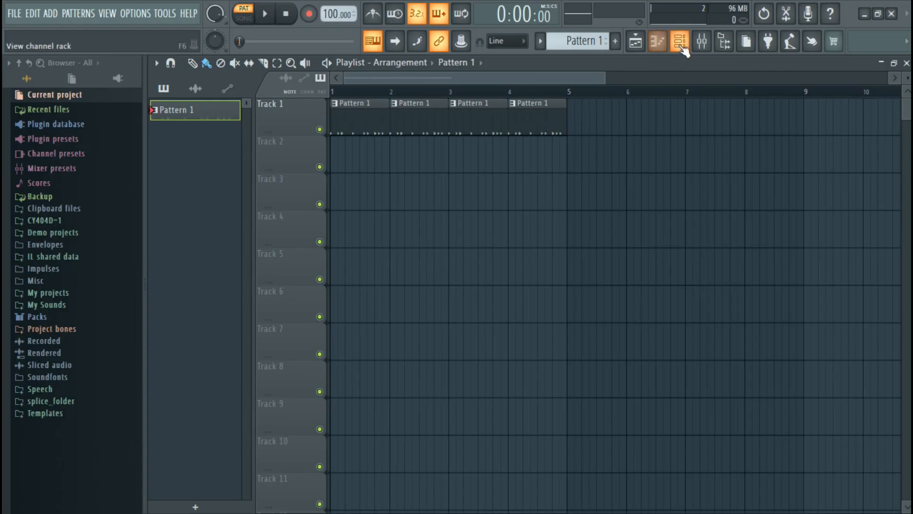
- Show the Channel rack, move it clear of the transport controls and play Pattern 1 in pattern mode
{"action": "left_click", "coordinate": [680, 43]}
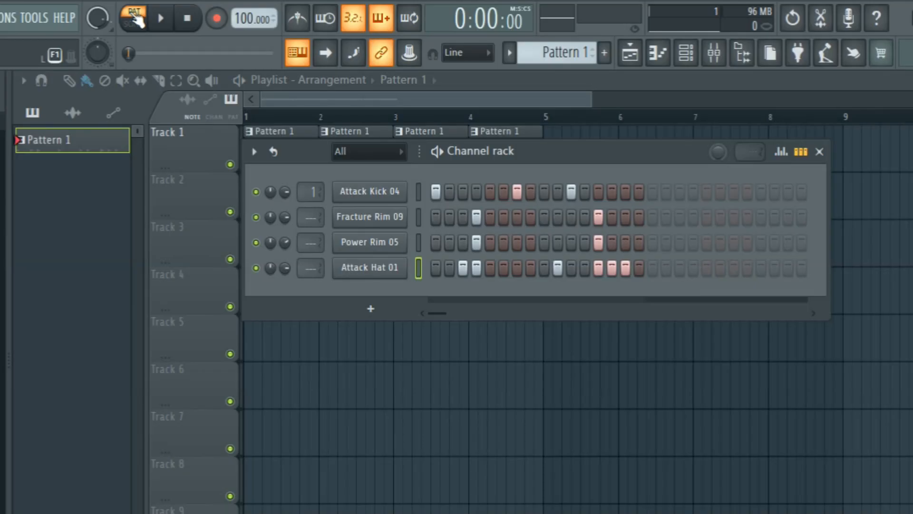
{"action": "left_click_drag", "start_coordinate": [567, 159], "coordinate": [581, 154]}
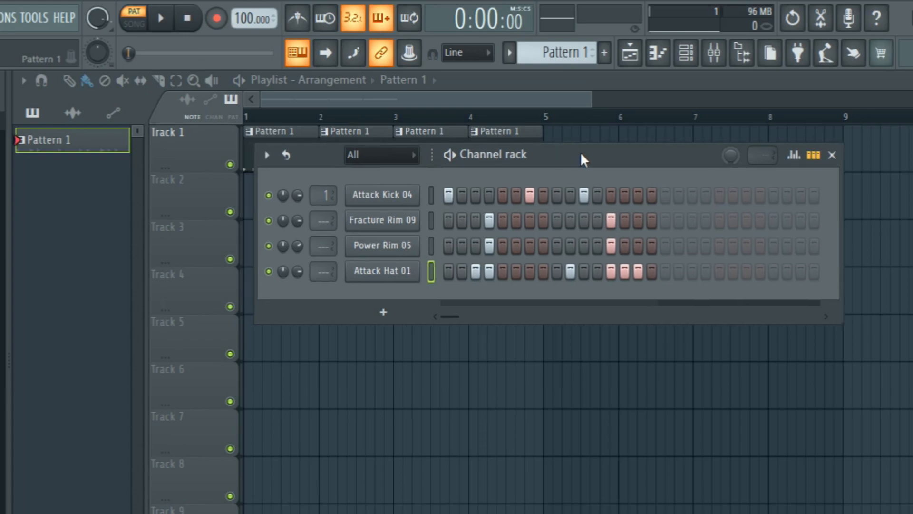
{"action": "left_click", "coordinate": [160, 20]}
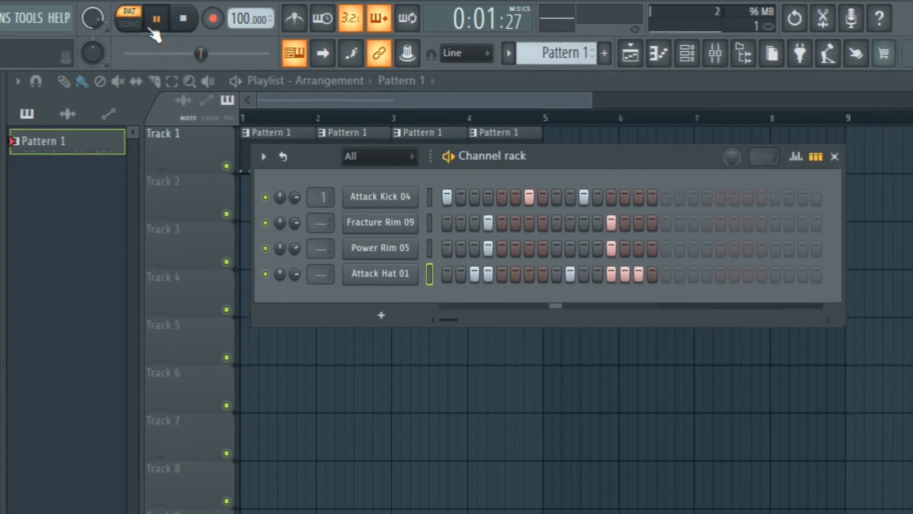
{"action": "key", "text": "space"}
- Switch playback to song mode, hide the Channel rack and play the Pattern 1 arrangement in the Playlist
{"action": "left_click", "coordinate": [135, 24]}
{"action": "key", "text": "F6"}
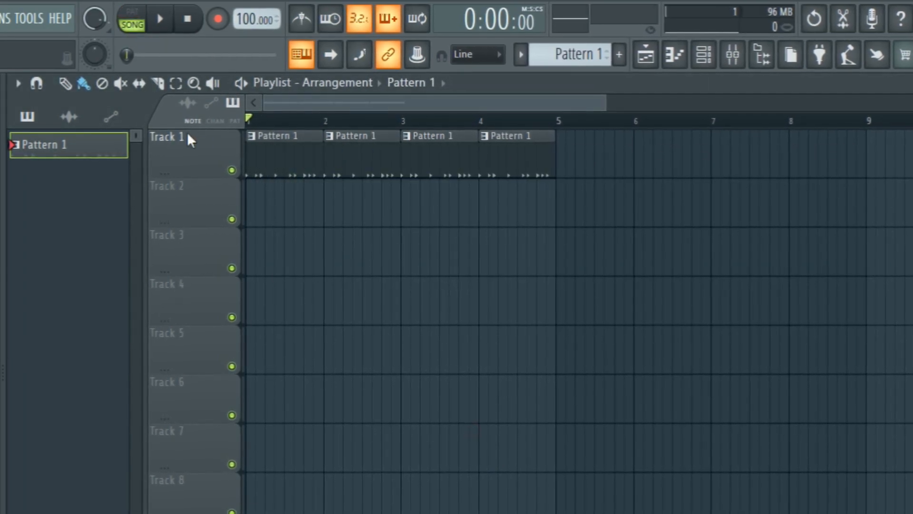
{"action": "key", "text": "space"}
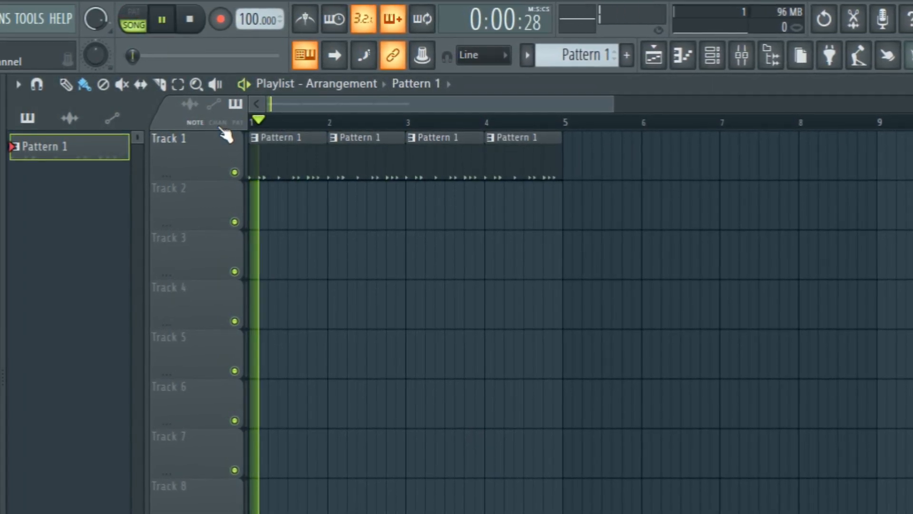
{"action": "left_click", "coordinate": [719, 56]}
{"action": "left_click", "coordinate": [719, 56]}
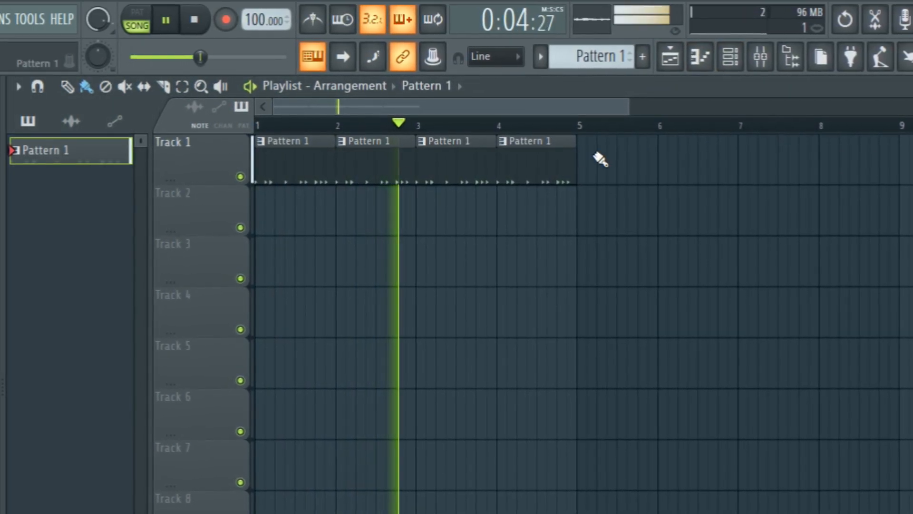
- Stop the song playback and rename Pattern 1 as Drums
{"action": "key", "text": "space"}
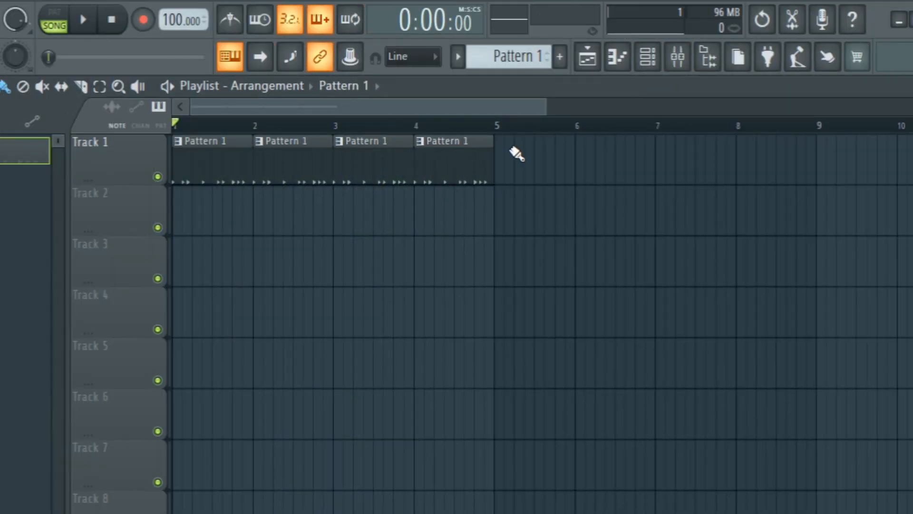
{"action": "left_click", "coordinate": [459, 57]}
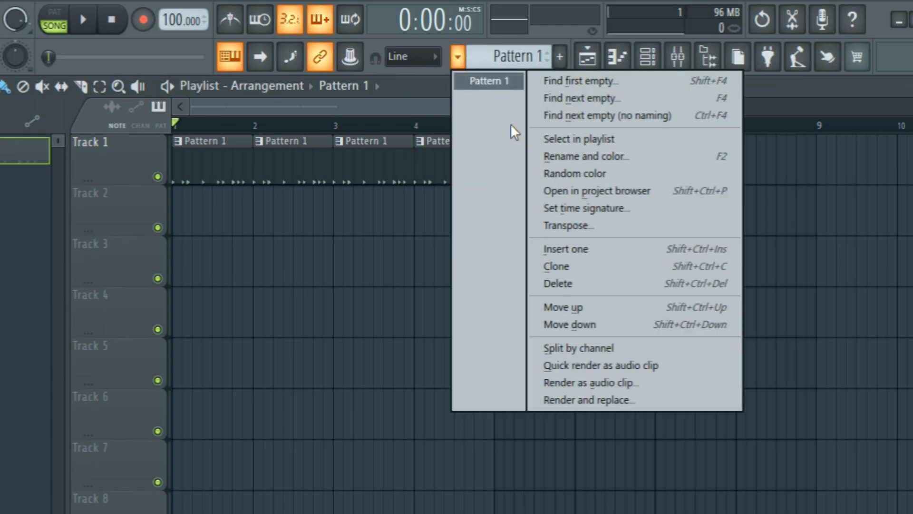
{"action": "left_click", "coordinate": [598, 160]}
{"action": "type", "text": "Drunms"}
{"action": "key", "text": "BackSpace"}
{"action": "key", "text": "BackSpace"}
{"action": "key", "text": "BackSpace"}
{"action": "type", "text": "ms"}
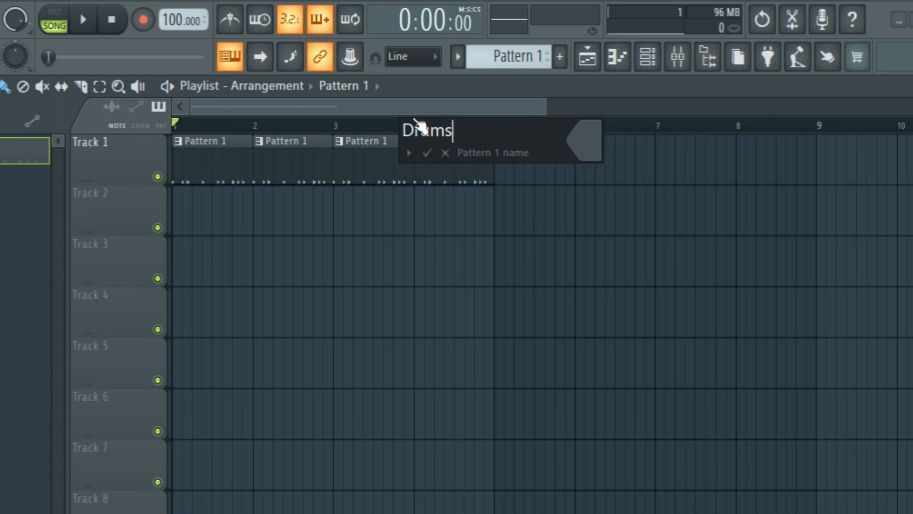
{"action": "key", "text": "Return"}
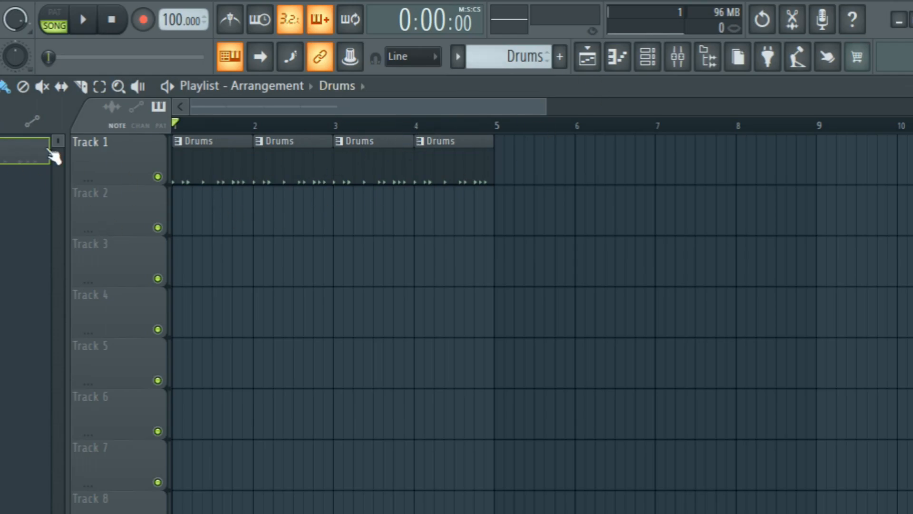
- Change the Drums pattern's color to red using the color wheel
{"action": "scroll", "coordinate": [538, 105], "scroll_direction": "right", "scroll_amount": 4}
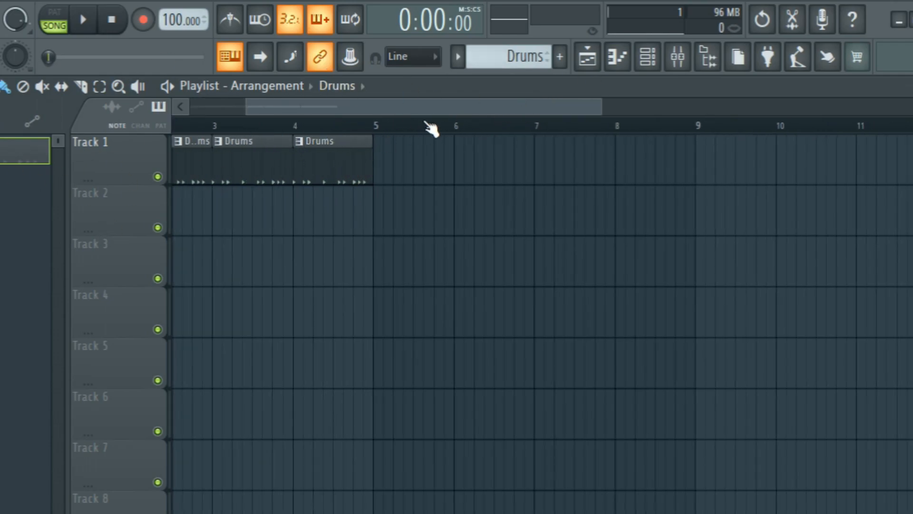
{"action": "scroll", "coordinate": [301, 117], "scroll_direction": "left", "scroll_amount": 4}
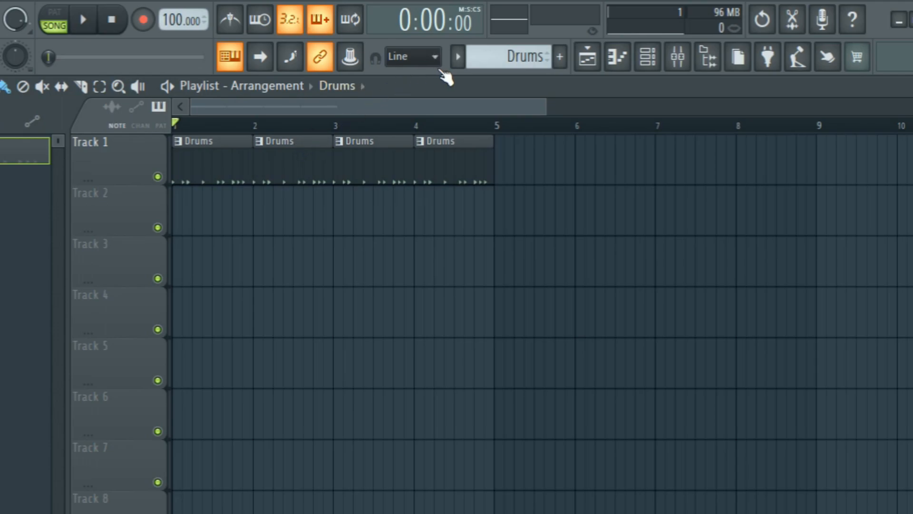
{"action": "left_click", "coordinate": [458, 57]}
{"action": "left_click", "coordinate": [609, 159]}
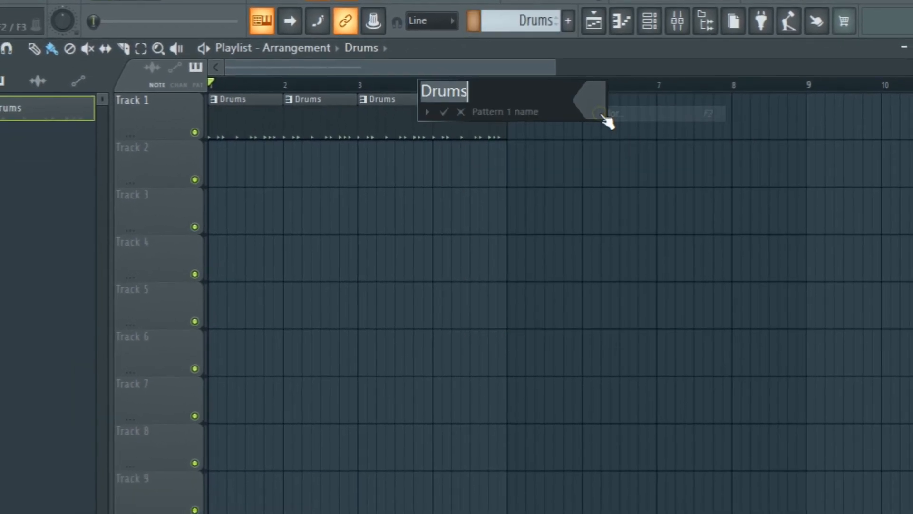
{"action": "left_click", "coordinate": [592, 86]}
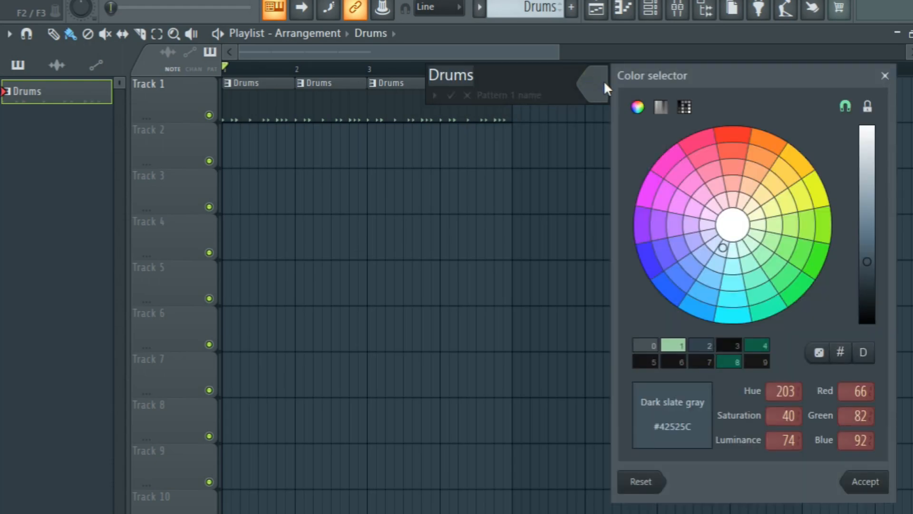
{"action": "left_click", "coordinate": [733, 135]}
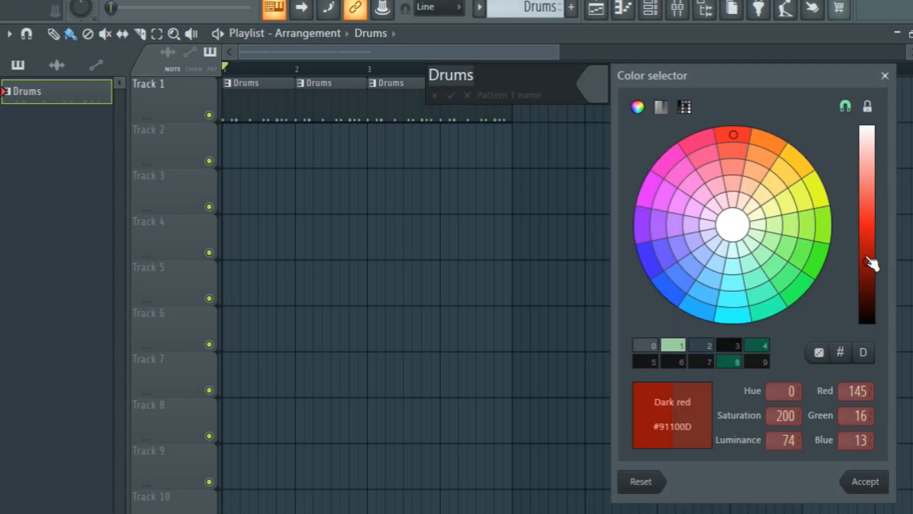
{"action": "left_click", "coordinate": [866, 482]}
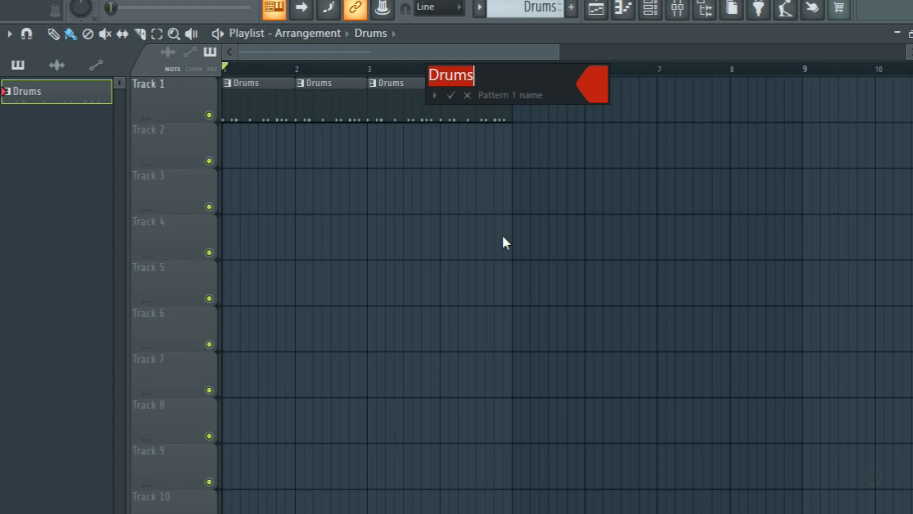
{"action": "key", "text": "Return"}
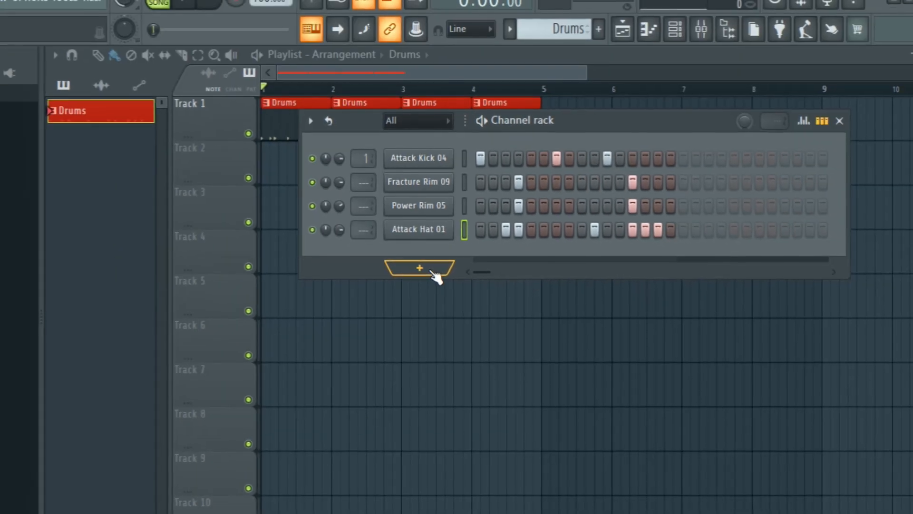
{"action": "left_click", "coordinate": [467, 244]}
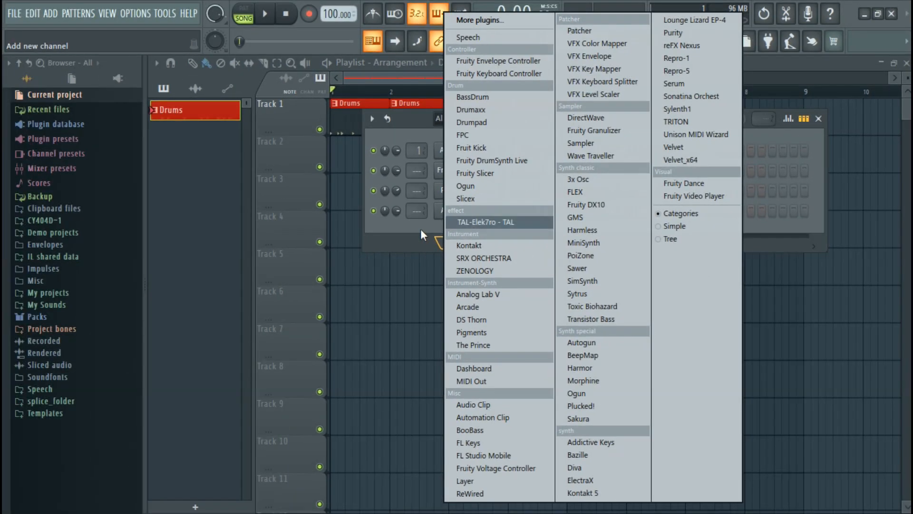
{"action": "left_click", "coordinate": [393, 230]}
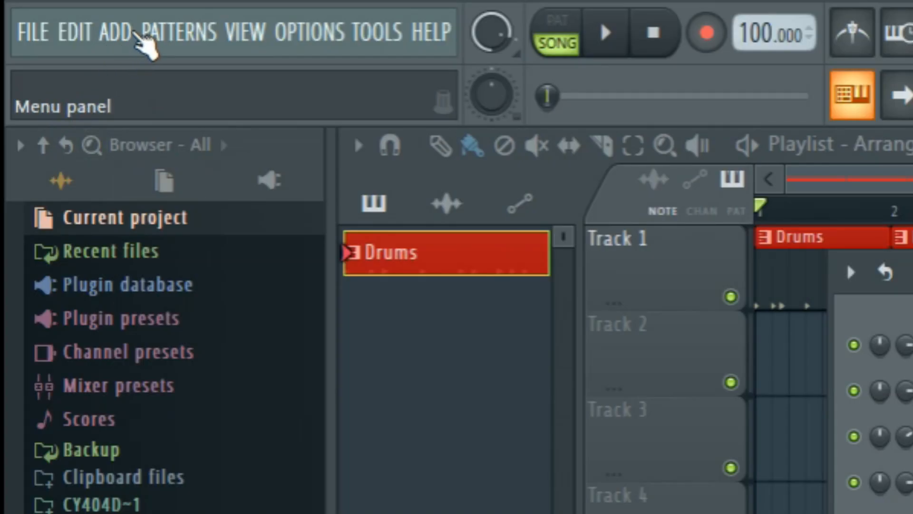
{"action": "left_click", "coordinate": [125, 32]}
{"action": "left_click", "coordinate": [179, 32]}
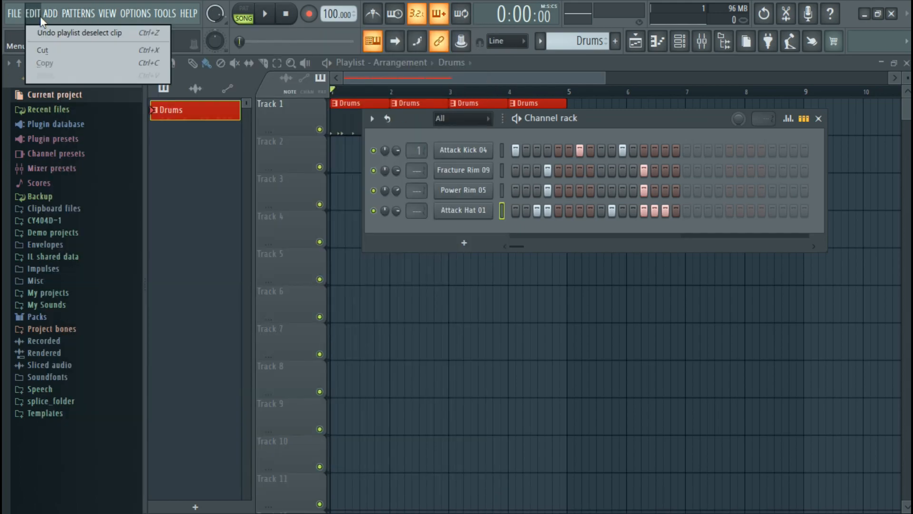
{"action": "left_click", "coordinate": [432, 224]}
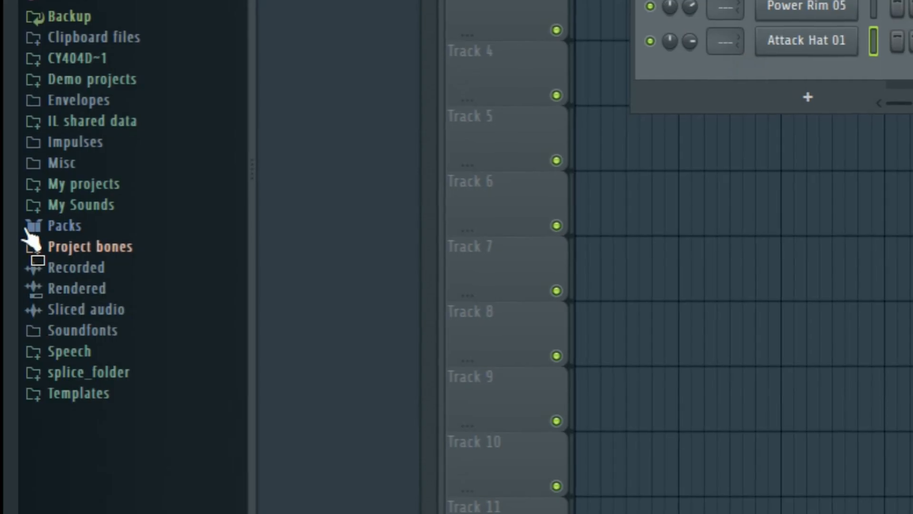
- Add the Rhodes keyboard instrument from the Packs folder to the Channel rack as a new channel and close its plugin window
{"action": "left_click", "coordinate": [46, 317]}
{"action": "left_click", "coordinate": [94, 306]}
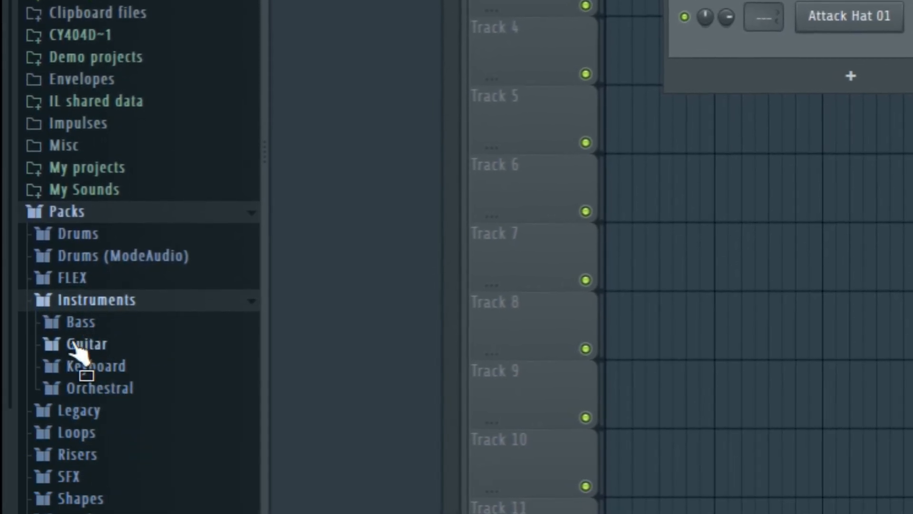
{"action": "left_click", "coordinate": [101, 366]}
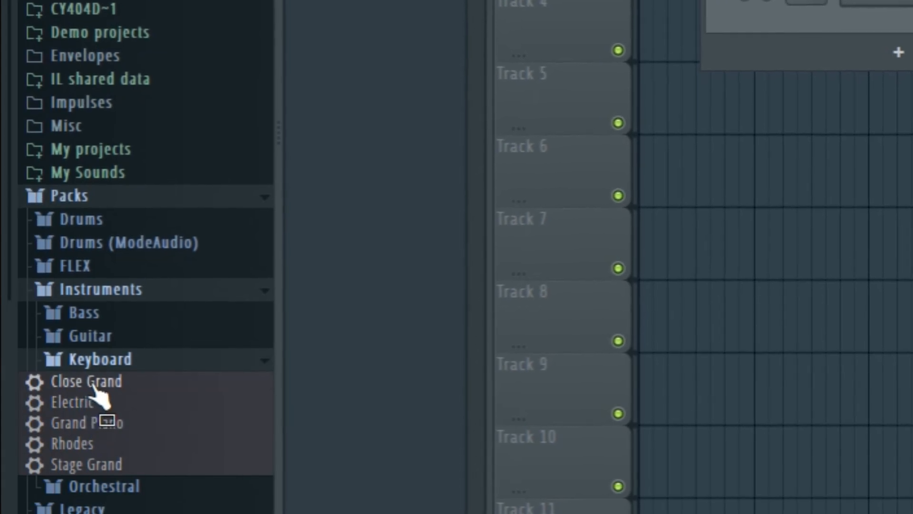
{"action": "left_click_drag", "start_coordinate": [80, 426], "coordinate": [473, 232]}
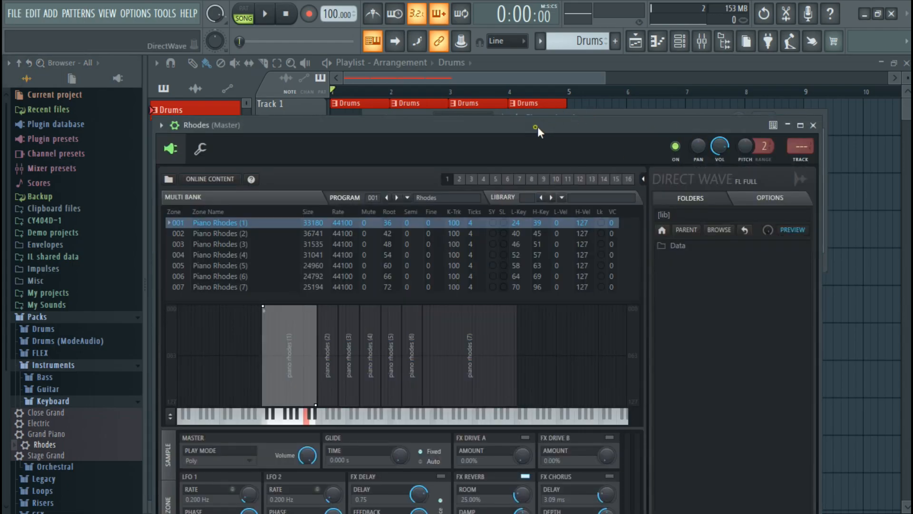
{"action": "left_click_drag", "start_coordinate": [538, 130], "coordinate": [588, 52]}
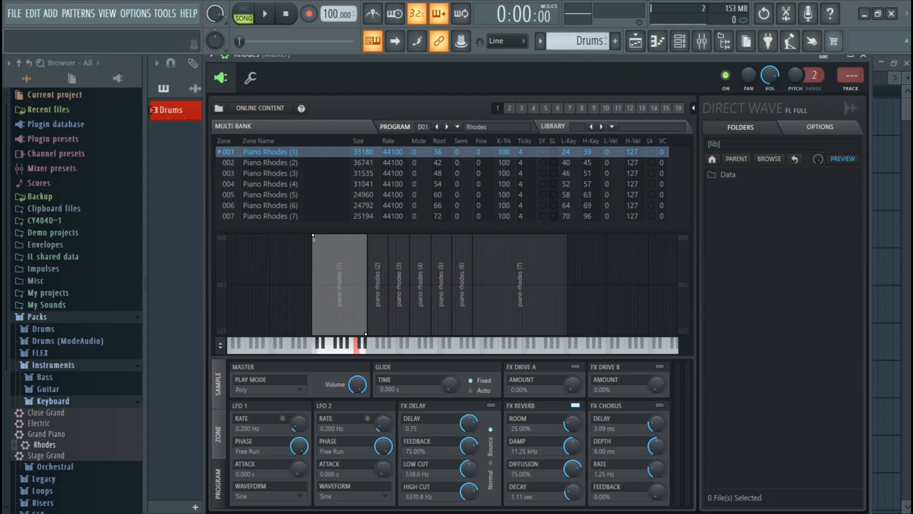
{"action": "left_click", "coordinate": [864, 55]}
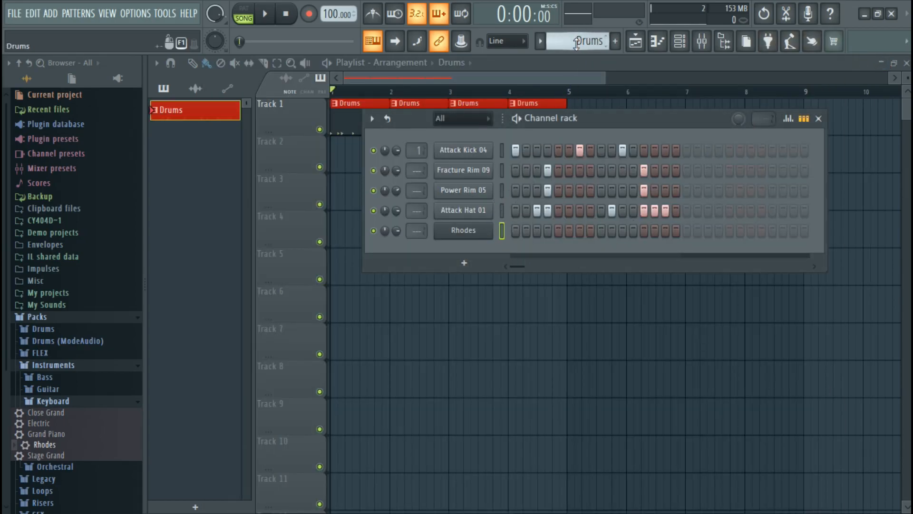
- Switch to the empty Pattern 2 and open the Rhodes channel in the Piano roll
{"action": "scroll", "coordinate": [576, 45], "scroll_direction": "up", "scroll_amount": 1}
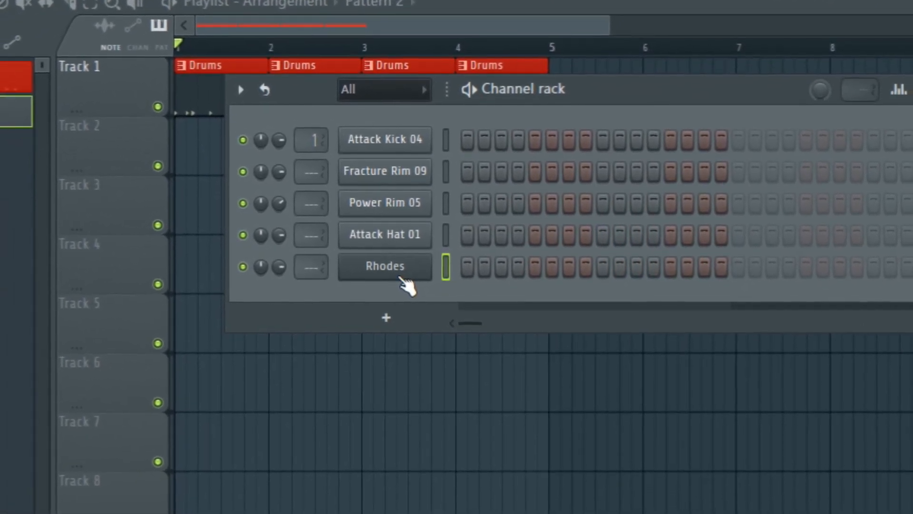
{"action": "right_click", "coordinate": [428, 256]}
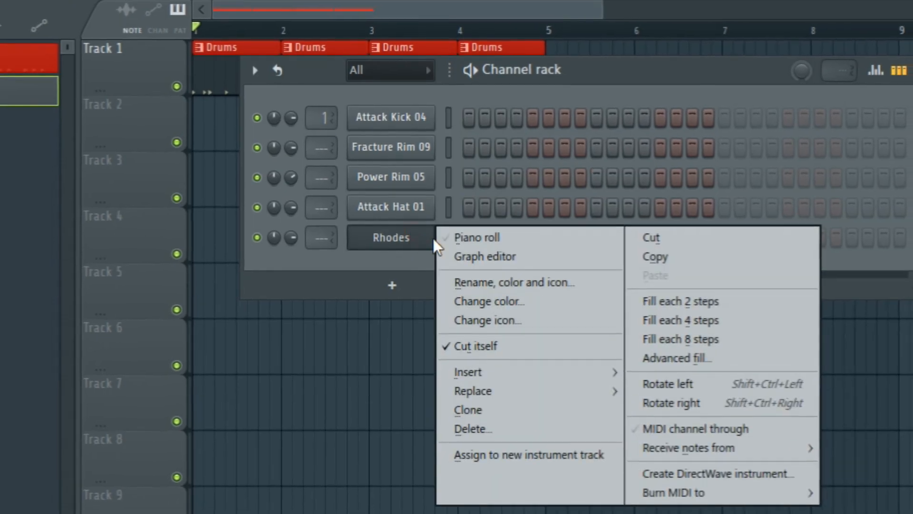
{"action": "left_click", "coordinate": [531, 231]}
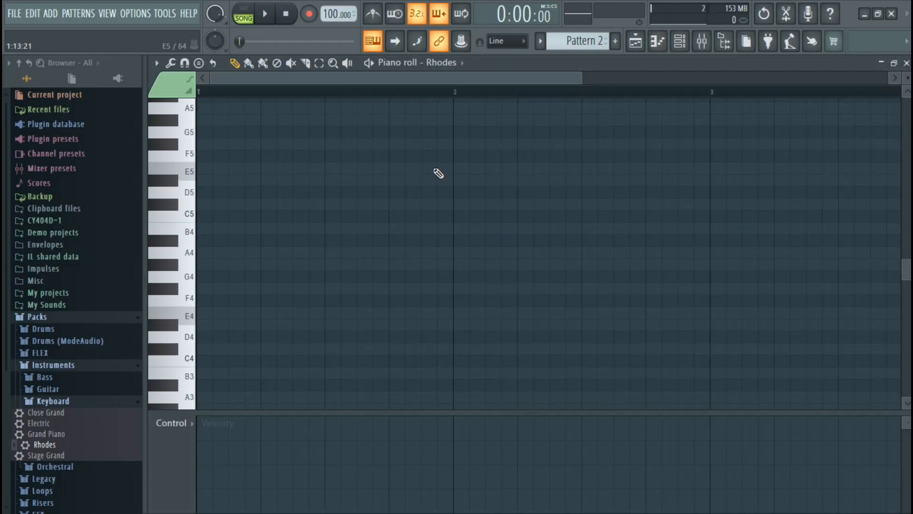
{"action": "scroll", "coordinate": [320, 257], "scroll_direction": "up", "scroll_amount": 3}
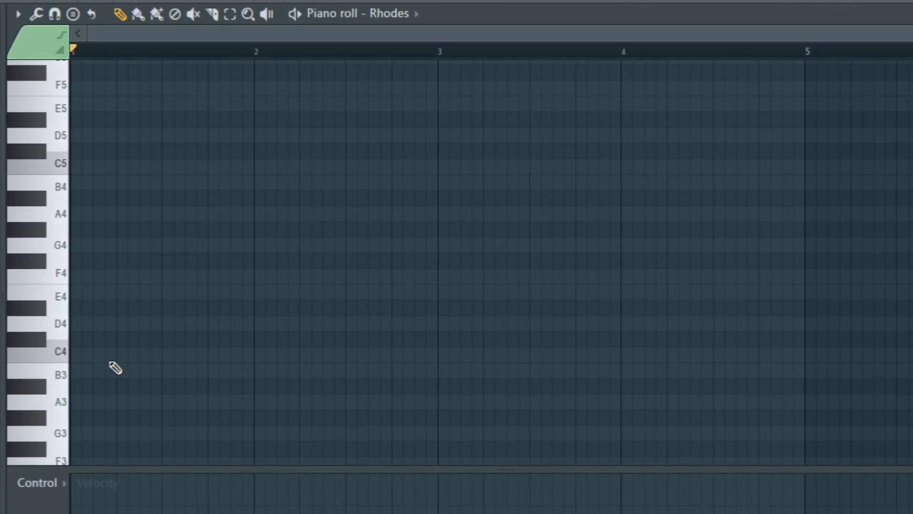
{"action": "left_click_drag", "start_coordinate": [228, 324], "coordinate": [189, 331]}
{"action": "left_click_drag", "start_coordinate": [60, 364], "coordinate": [2, 252]}
{"action": "right_click", "coordinate": [201, 244]}
{"action": "right_click", "coordinate": [177, 305]}
{"action": "right_click", "coordinate": [168, 353]}
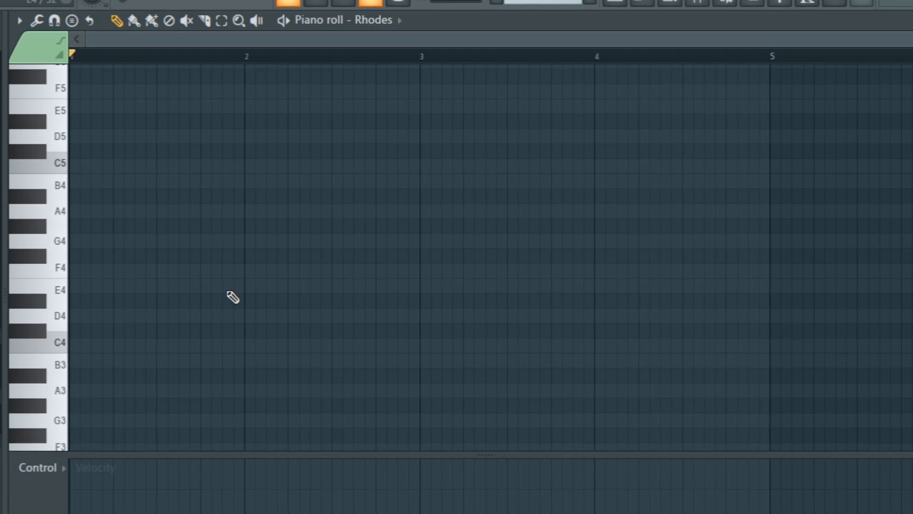
- Audition the Rhodes sound by playing notes live, including G5 and a chord of F5, A5 and C6
{"action": "key", "text": "q"}
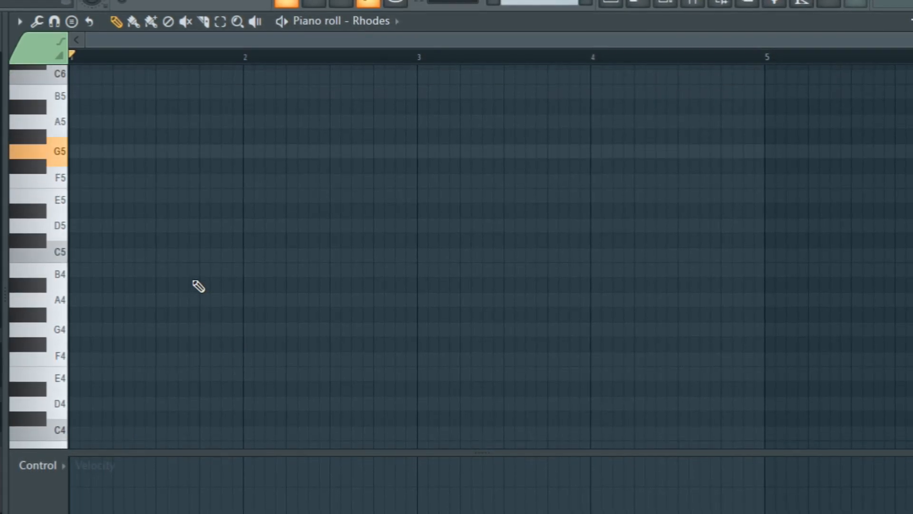
{"action": "scroll", "coordinate": [198, 286], "scroll_direction": "up", "scroll_amount": 3}
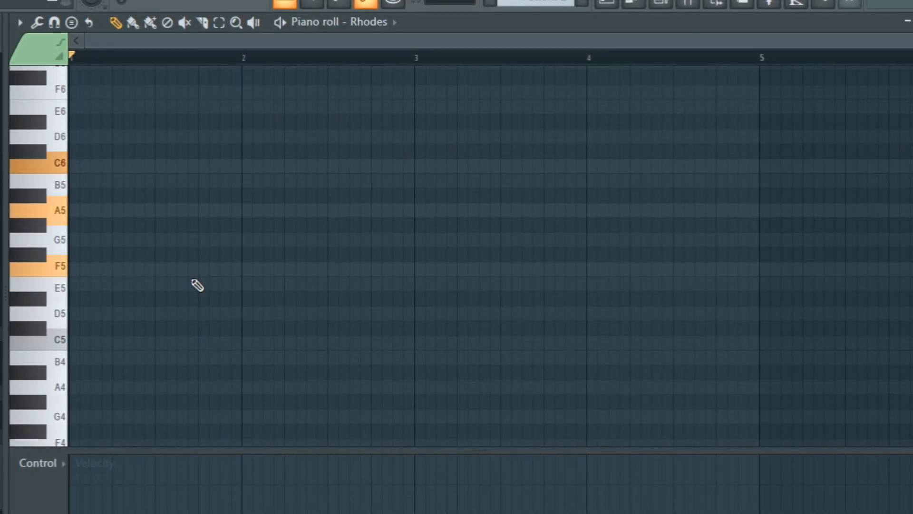
{"action": "key", "text": "t"}
{"action": "key", "text": "u"}
{"action": "key", "text": "o"}
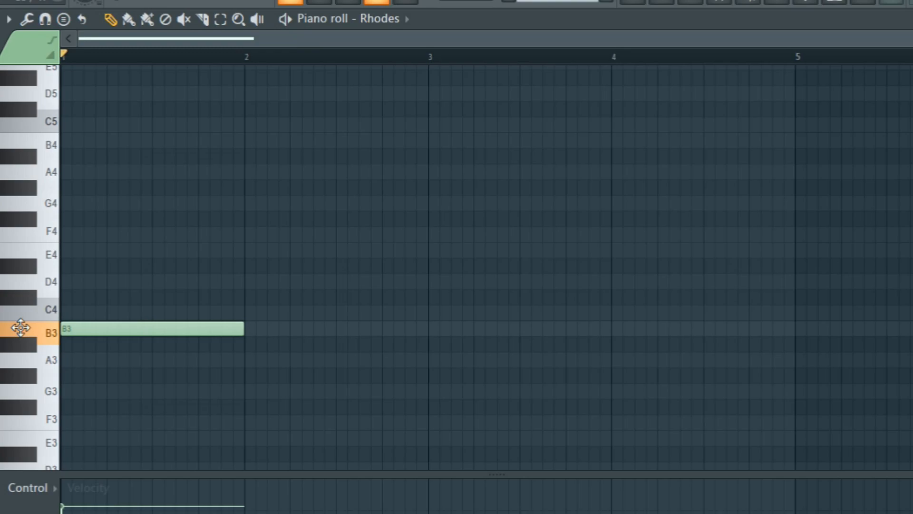
- Draw one-bar root notes in the Rhodes Piano roll: C4 in bar 1, A3 in bar 2, F3 in bar 3 and G3 in bar 4
{"action": "left_click_drag", "start_coordinate": [67, 312], "coordinate": [68, 308]}
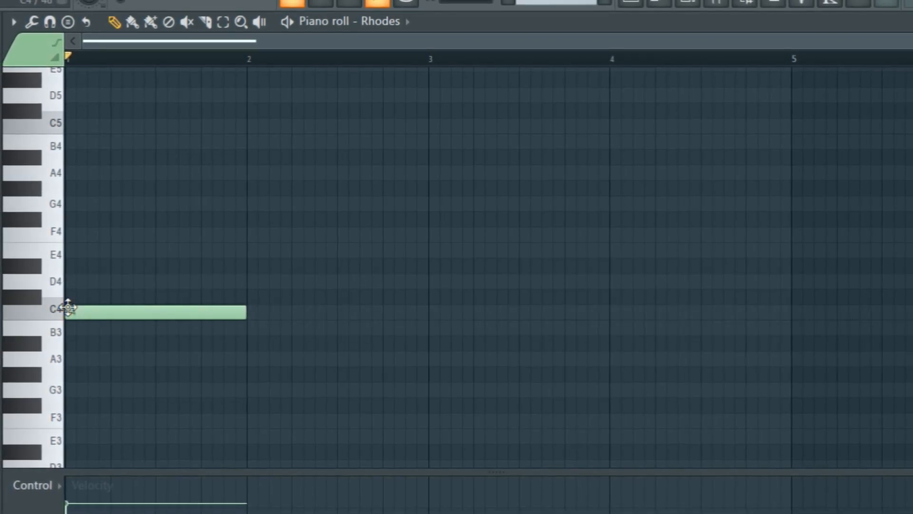
{"action": "left_click", "coordinate": [249, 360]}
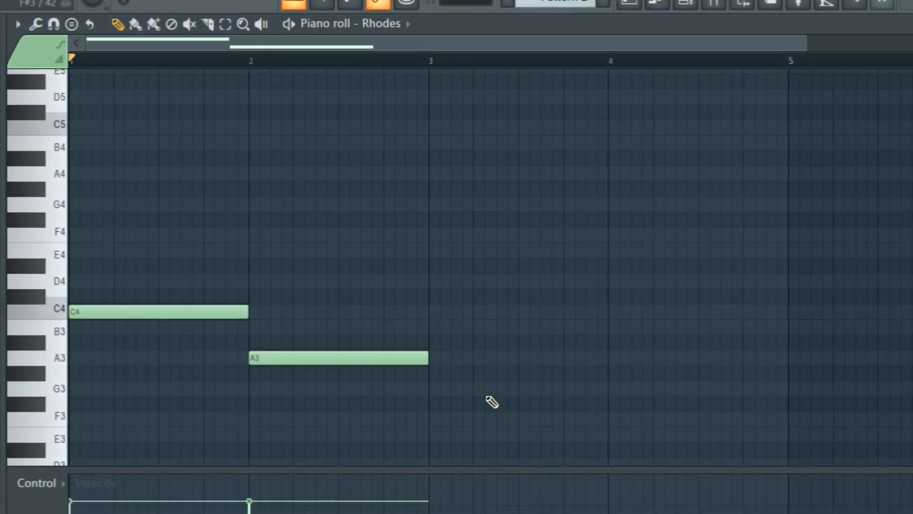
{"action": "mouse_move", "coordinate": [441, 393]}
{"action": "left_mouse_down"}
{"action": "mouse_move", "coordinate": [428, 401]}
{"action": "mouse_move", "coordinate": [426, 422]}
{"action": "mouse_move", "coordinate": [436, 422]}
{"action": "left_mouse_up"}
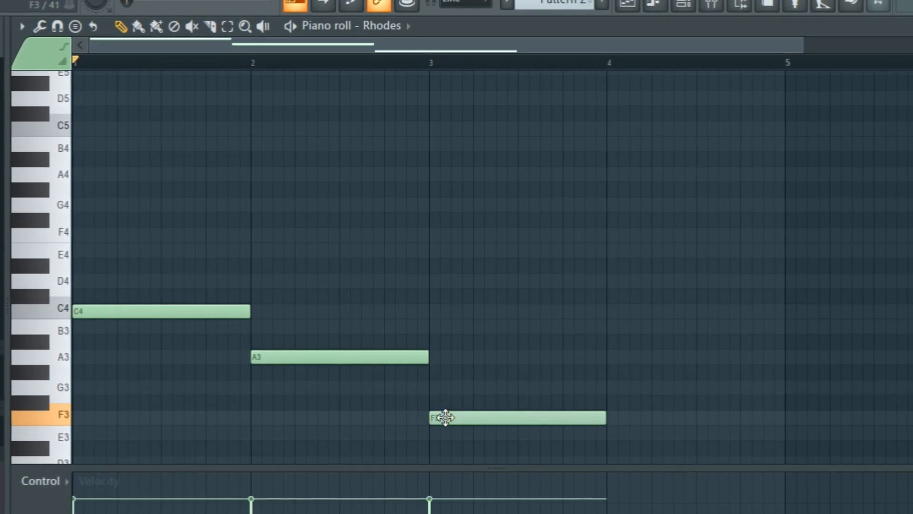
{"action": "left_click", "coordinate": [605, 385]}
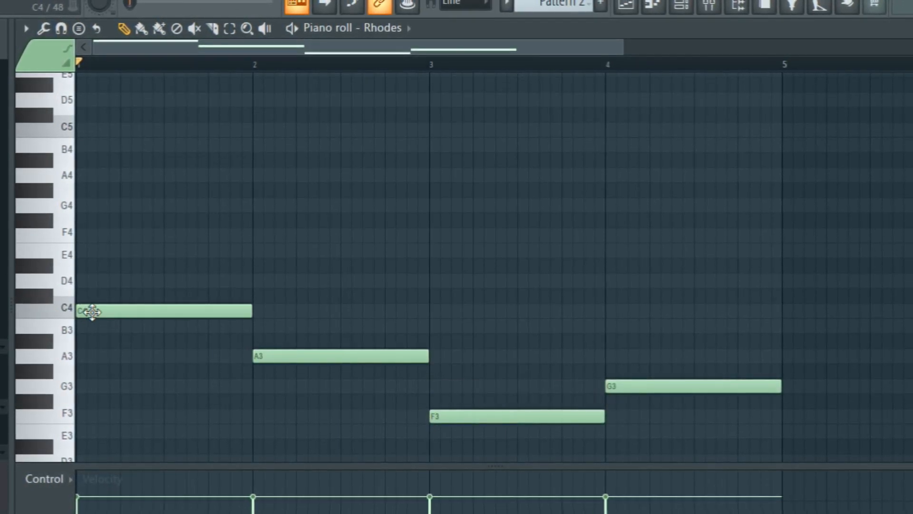
- Stack one-bar chord notes above the first two roots: E4 and G4 in bar 1, C4 and E4 in bar 2
{"action": "left_click", "coordinate": [93, 251]}
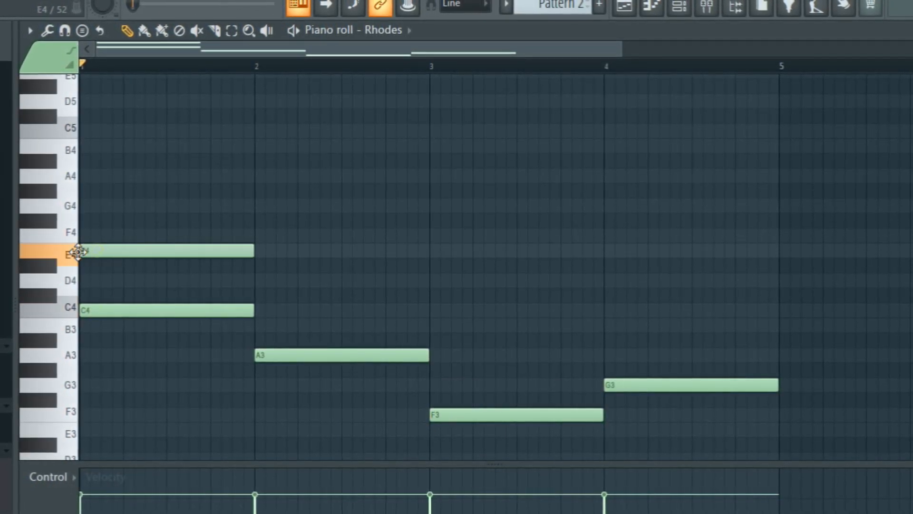
{"action": "left_click", "coordinate": [93, 205]}
{"action": "left_click", "coordinate": [259, 310]}
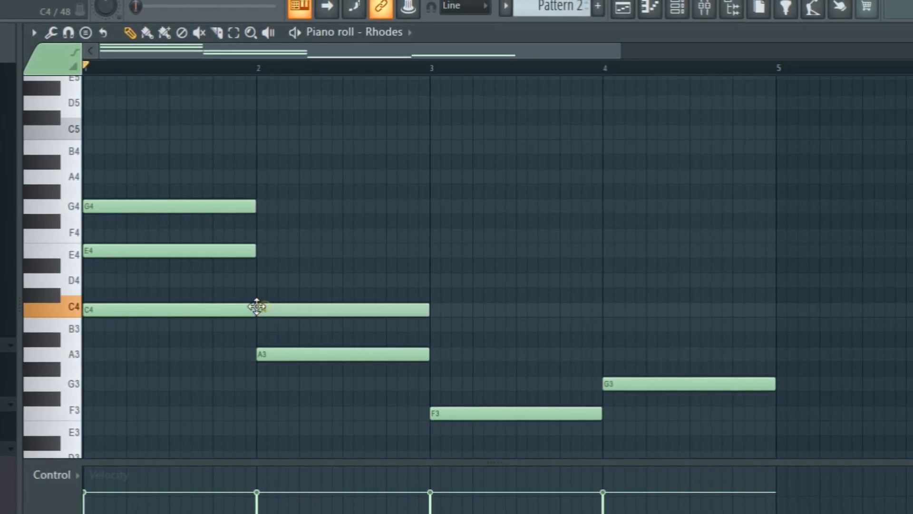
{"action": "left_click", "coordinate": [260, 251]}
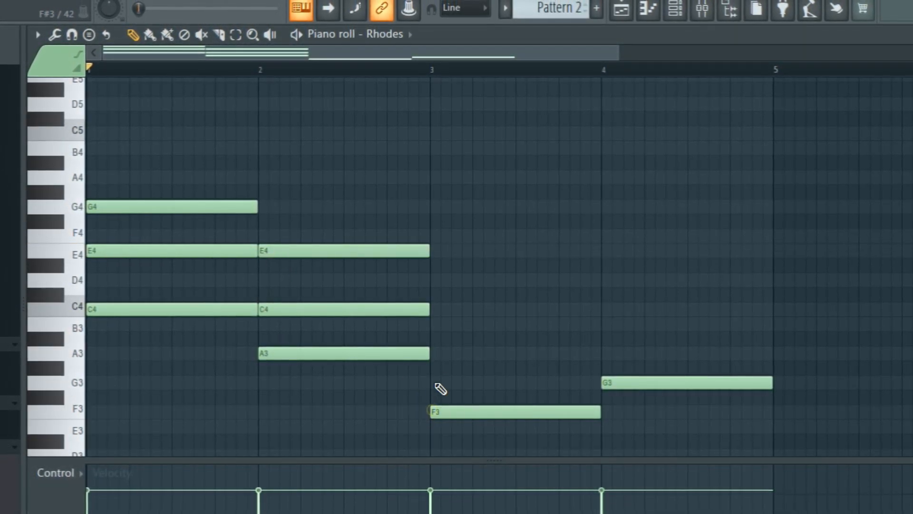
- Stack one-bar chord notes above the last two roots: A3 and C4 in bar 3, B3 and D4 in bar 4
{"action": "left_click", "coordinate": [436, 354]}
{"action": "left_click", "coordinate": [432, 309]}
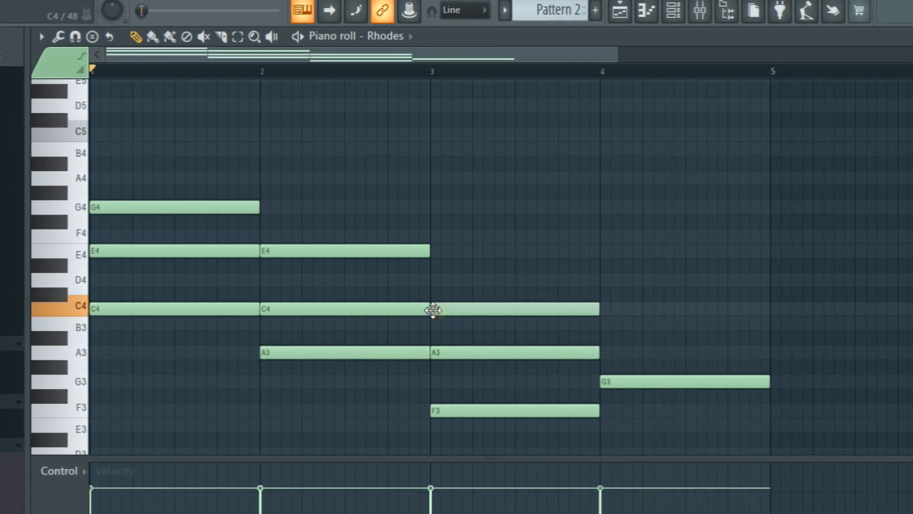
{"action": "left_click", "coordinate": [604, 323]}
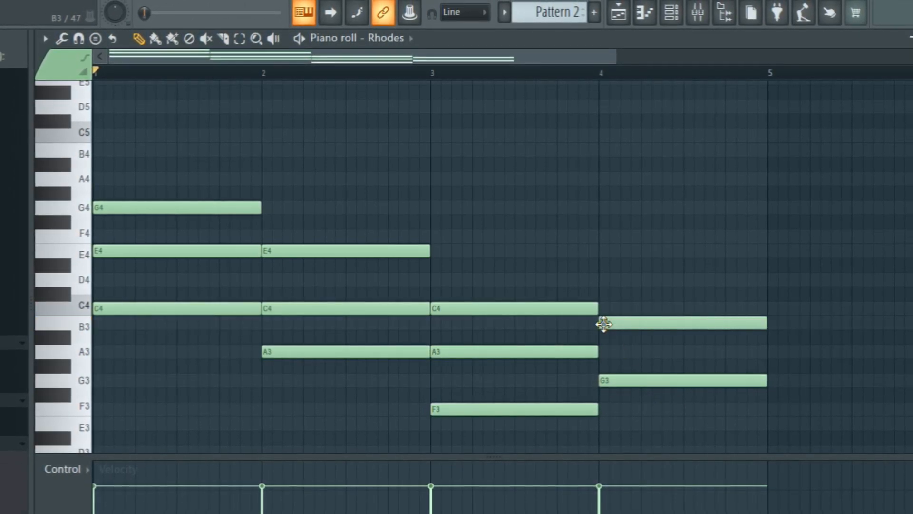
{"action": "left_click", "coordinate": [603, 280]}
{"action": "left_click_drag", "start_coordinate": [602, 280], "coordinate": [598, 280]}
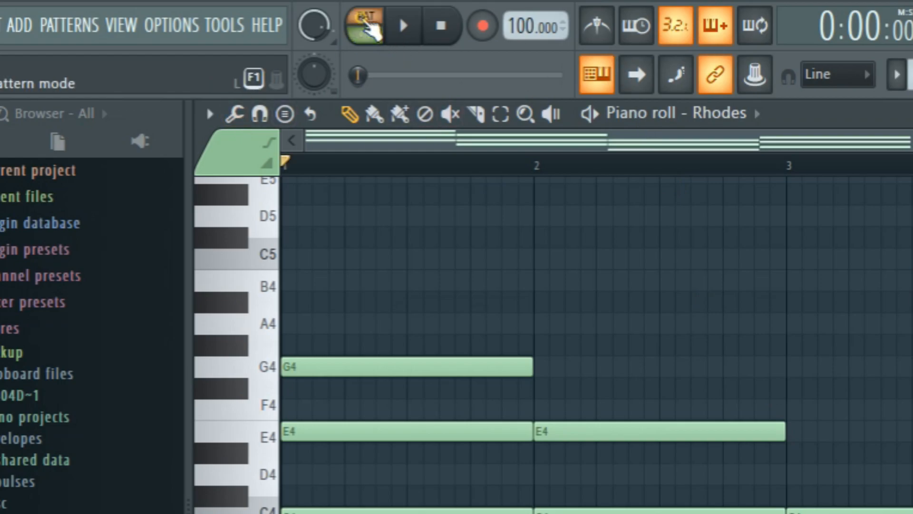
- Play the four-bar Rhodes chord progression in pattern mode and stop playback after the fourth chord sounds
{"action": "left_click", "coordinate": [372, 30]}
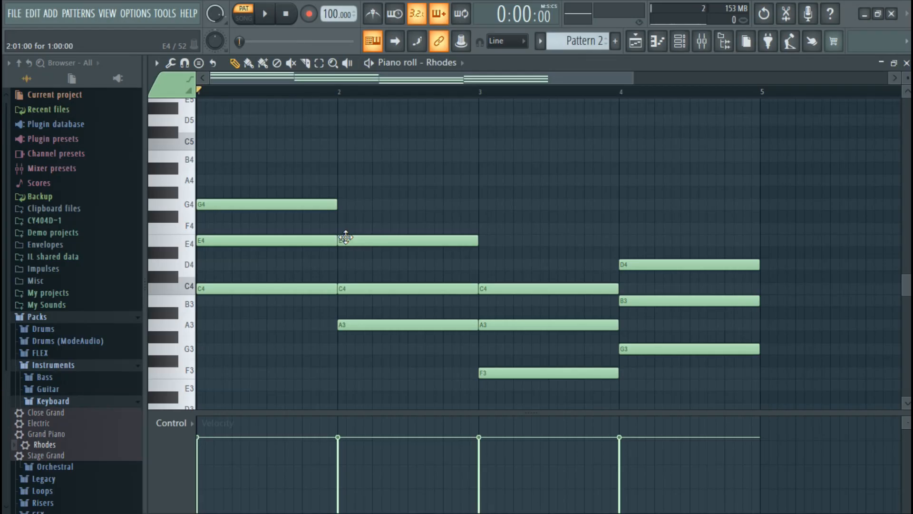
{"action": "key", "text": "space"}
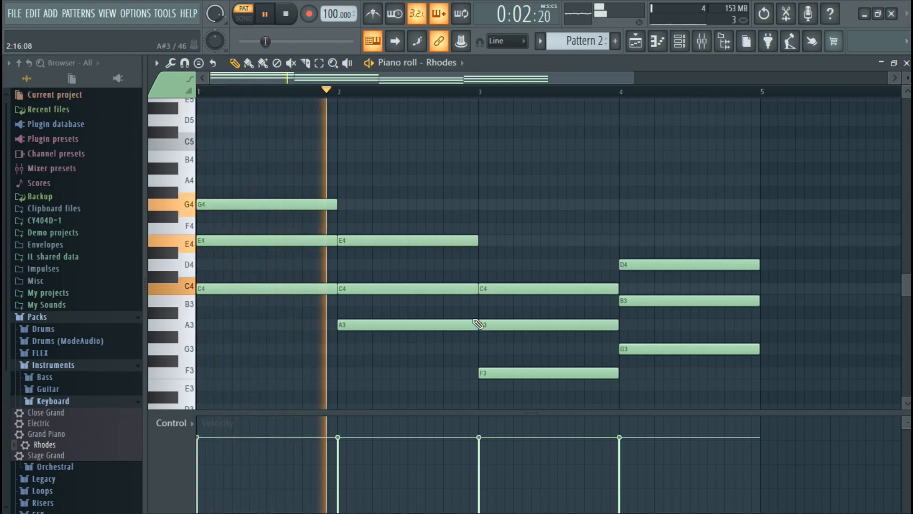
{"action": "scroll", "coordinate": [503, 285], "scroll_direction": "down", "scroll_amount": 3}
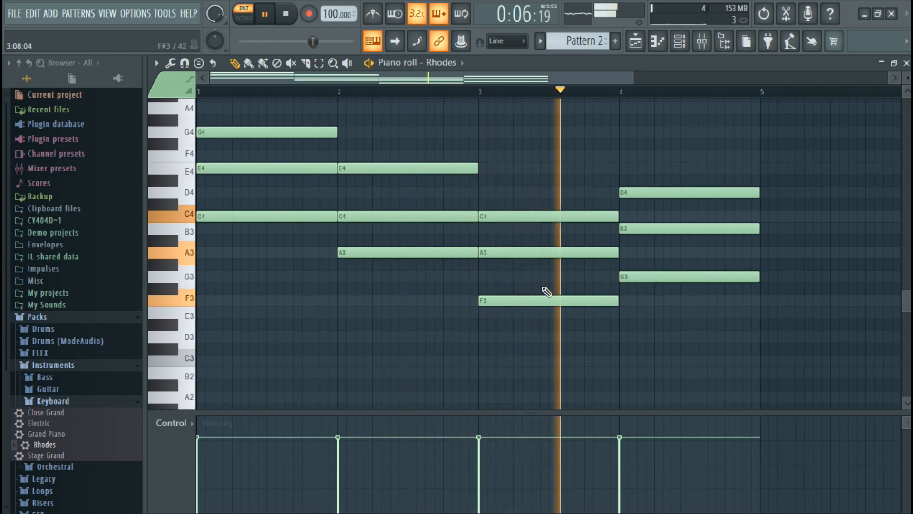
{"action": "scroll", "coordinate": [545, 289], "scroll_direction": "up", "scroll_amount": 2}
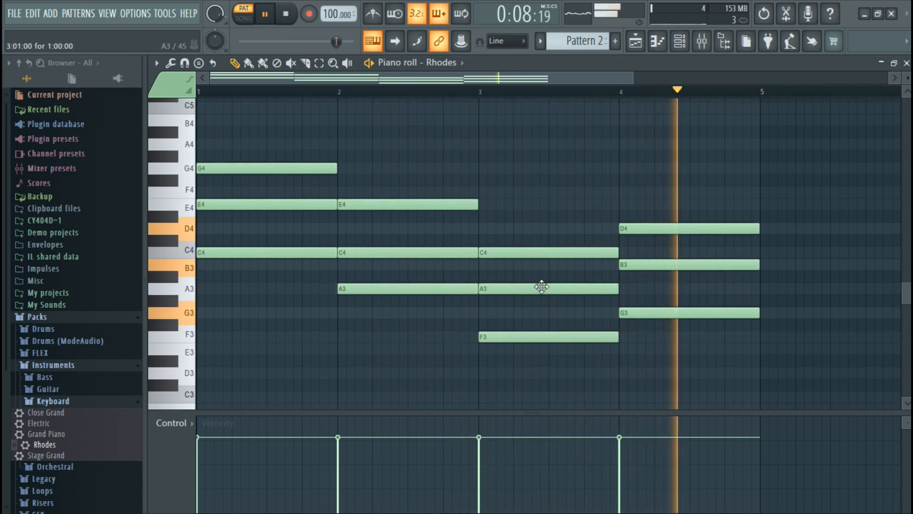
{"action": "key", "text": "space"}
- Try placing a Pattern 2 clip at bar 1 on Track 2 of the playlist
{"action": "left_click", "coordinate": [188, 422]}
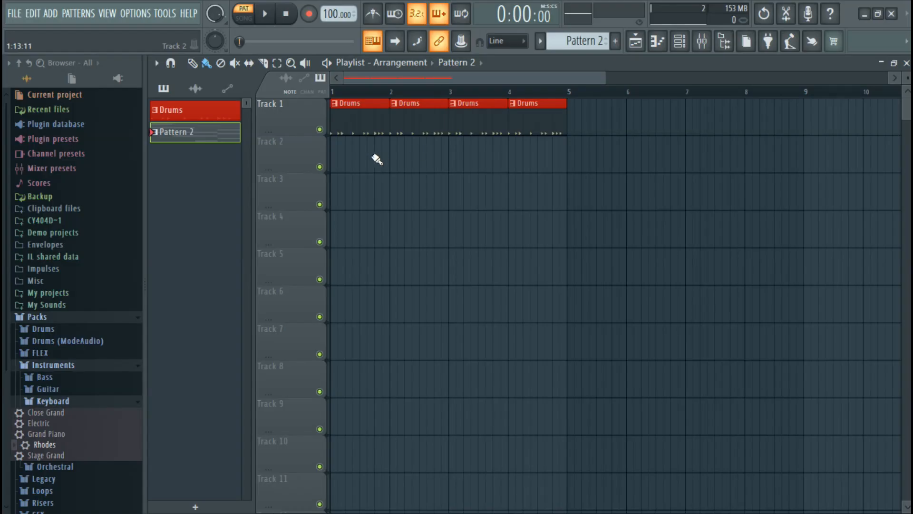
{"action": "left_click", "coordinate": [378, 157]}
{"action": "left_click_drag", "start_coordinate": [397, 163], "coordinate": [328, 172]}
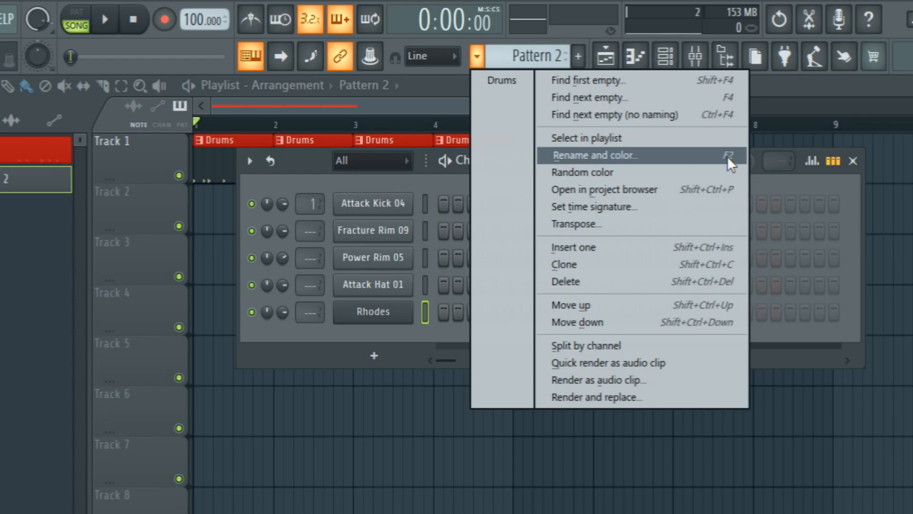
- Rename Pattern 2 to Chords and give it the dark blue color #123AC3
{"action": "left_click", "coordinate": [658, 156]}
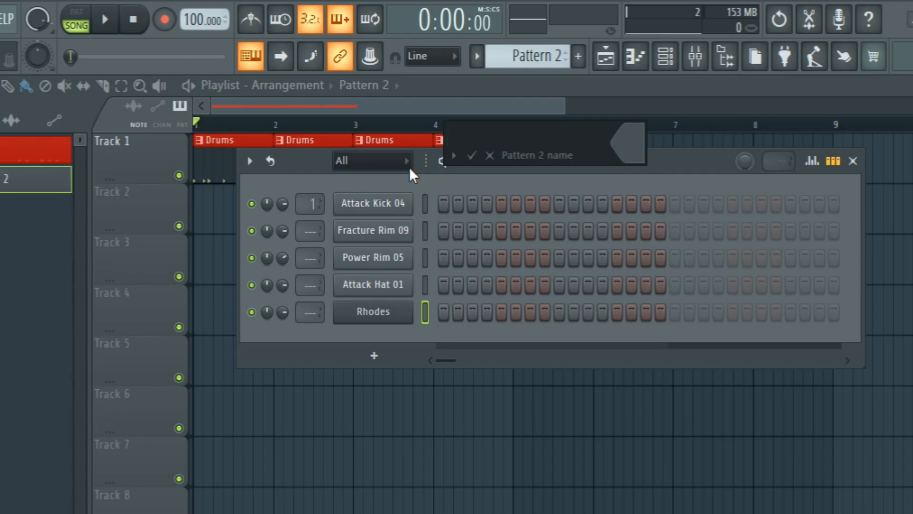
{"action": "type", "text": "Cho"}
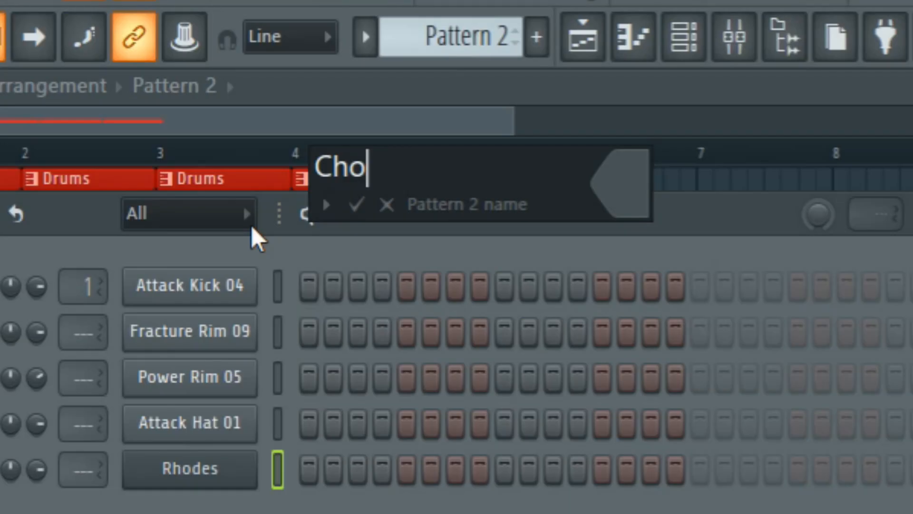
{"action": "type", "text": "rds"}
{"action": "key", "text": "Return"}
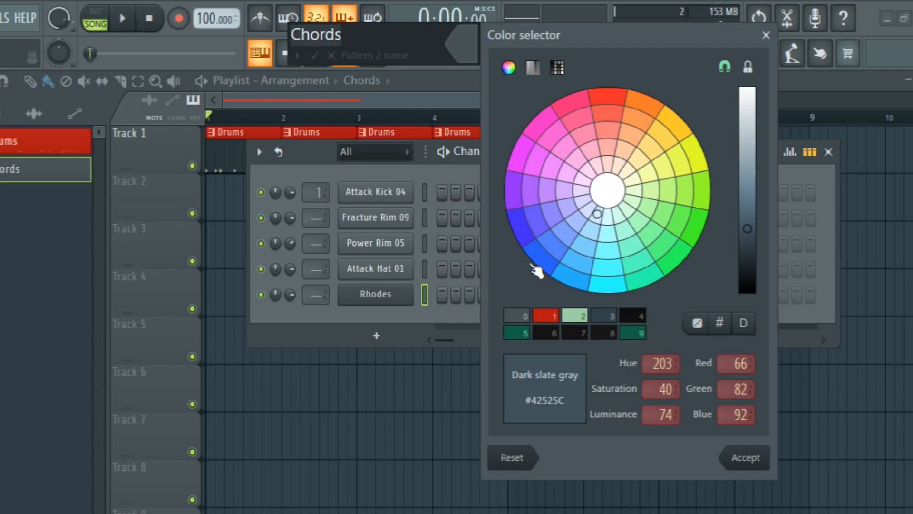
{"action": "left_click", "coordinate": [522, 271]}
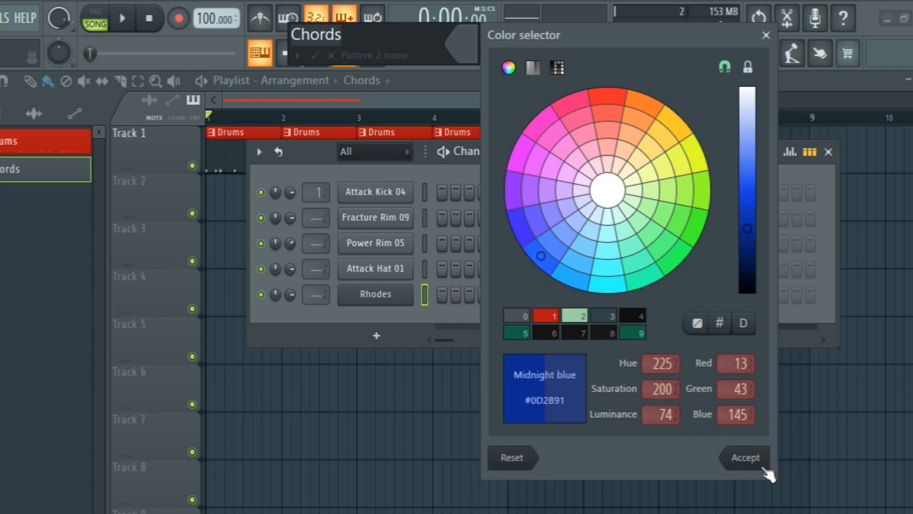
{"action": "left_click_drag", "start_coordinate": [752, 223], "coordinate": [754, 210]}
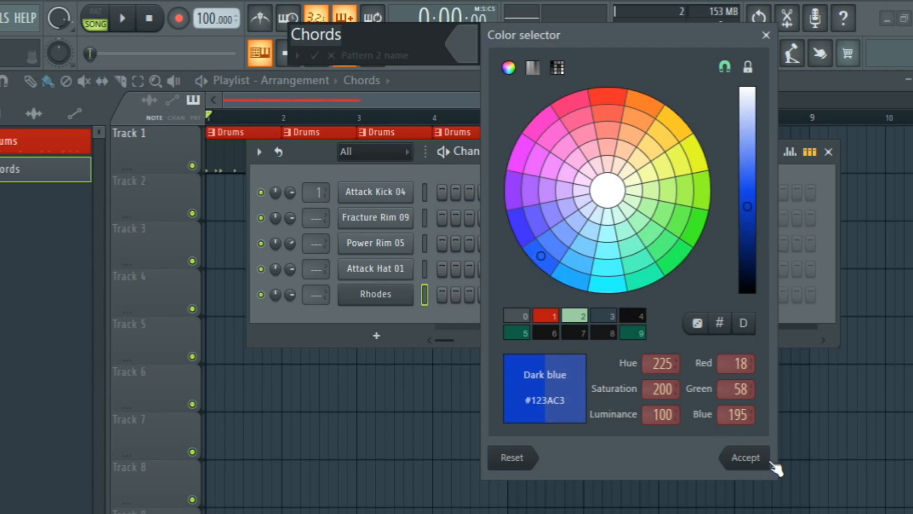
{"action": "left_click", "coordinate": [746, 458]}
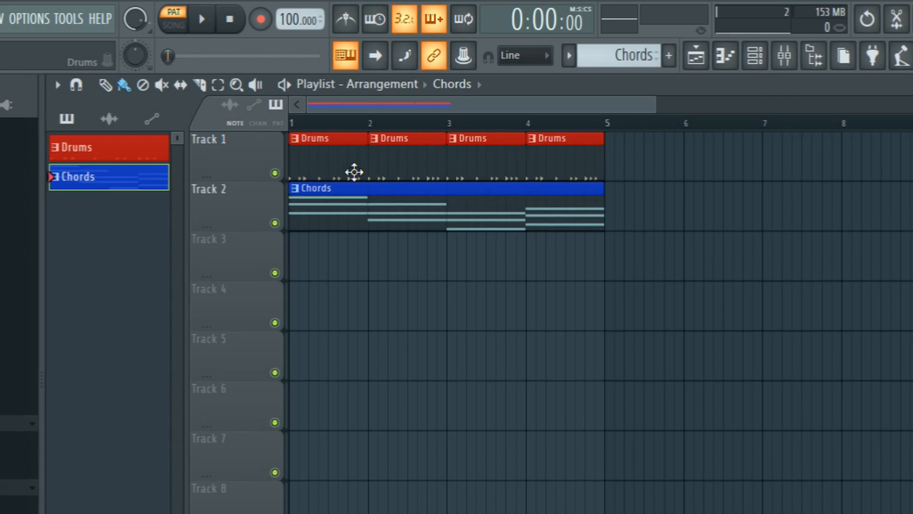
- Switch to song mode and play the drum and chord clips together from bar 1
{"action": "left_click", "coordinate": [176, 25]}
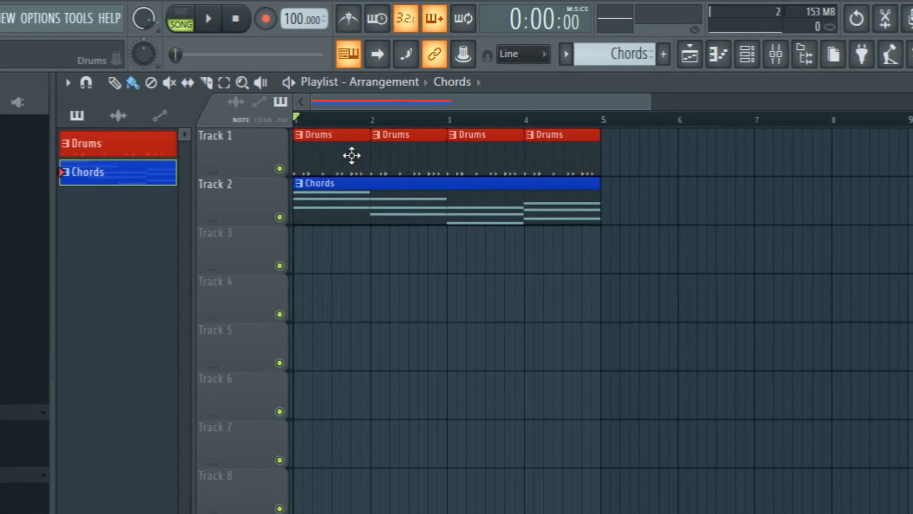
{"action": "key", "text": "space"}
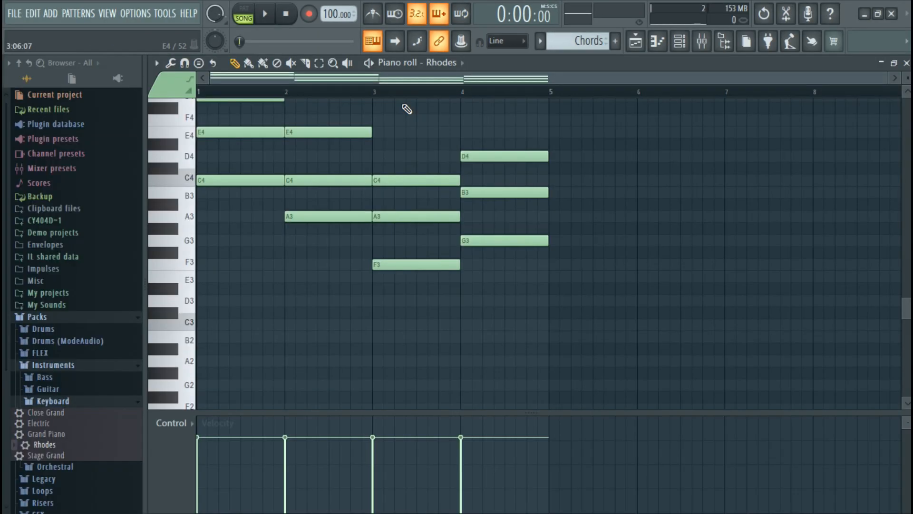
- Transpose all the Rhodes notes up four semitones so the first chord's root moves to E4
{"action": "scroll", "coordinate": [343, 209], "scroll_direction": "up", "scroll_amount": 3}
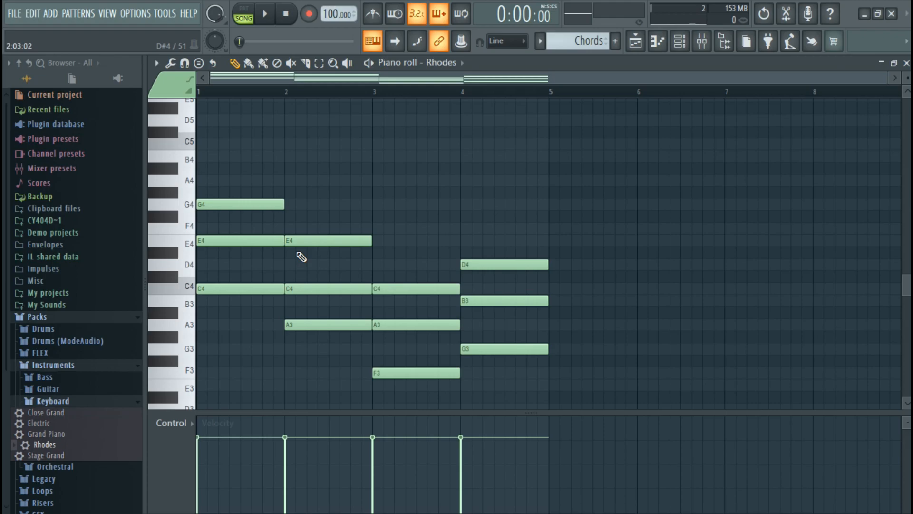
{"action": "key", "text": "shift+Up"}
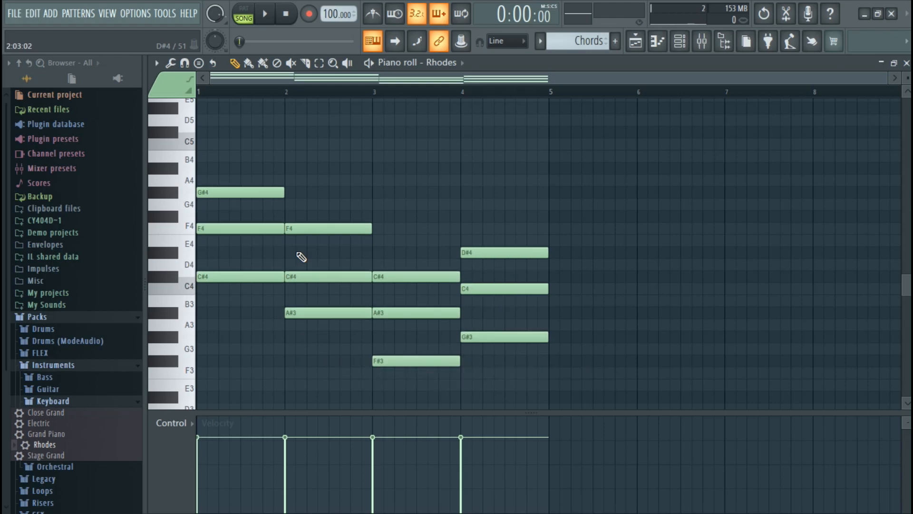
{"action": "key", "text": "shift+Up"}
{"action": "key", "text": "shift+Up"}
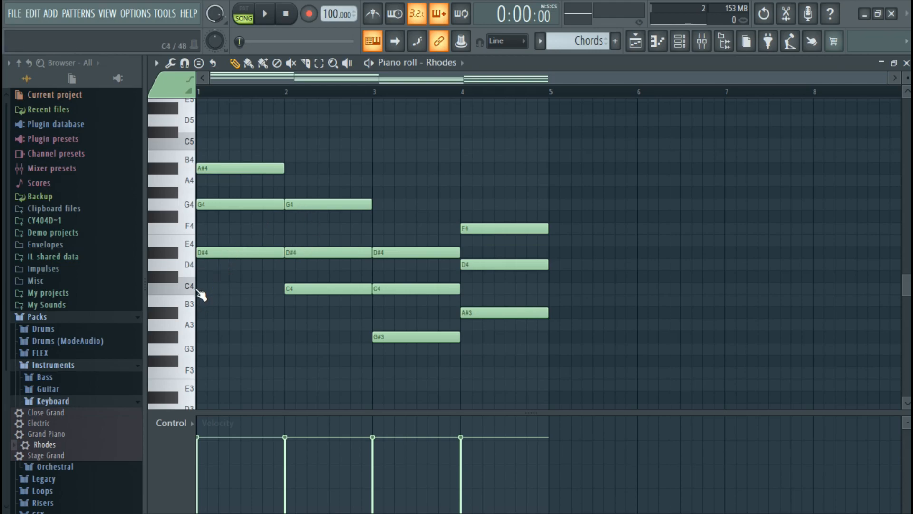
{"action": "key", "text": "shift+Up"}
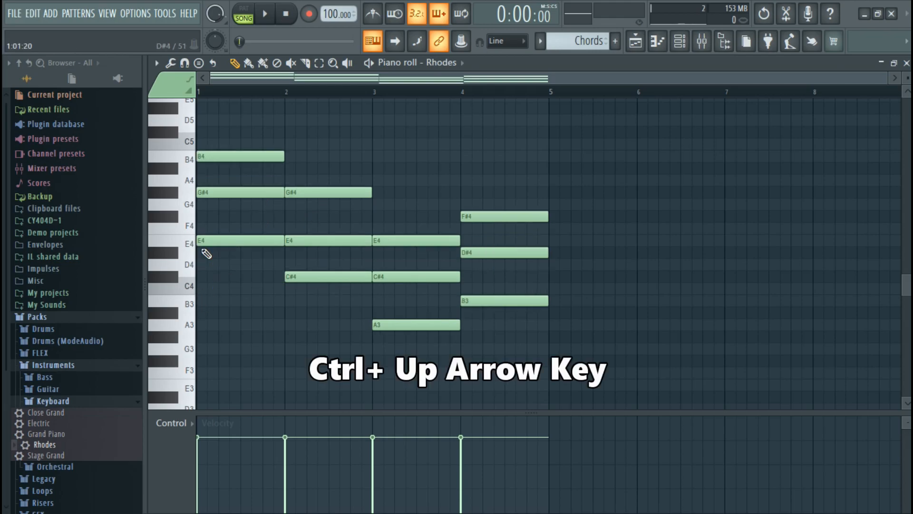
- Shift all the Rhodes notes up one octave and play the raised progression
{"action": "key", "text": "ctrl+Up"}
{"action": "scroll", "coordinate": [209, 224], "scroll_direction": "up", "scroll_amount": 4}
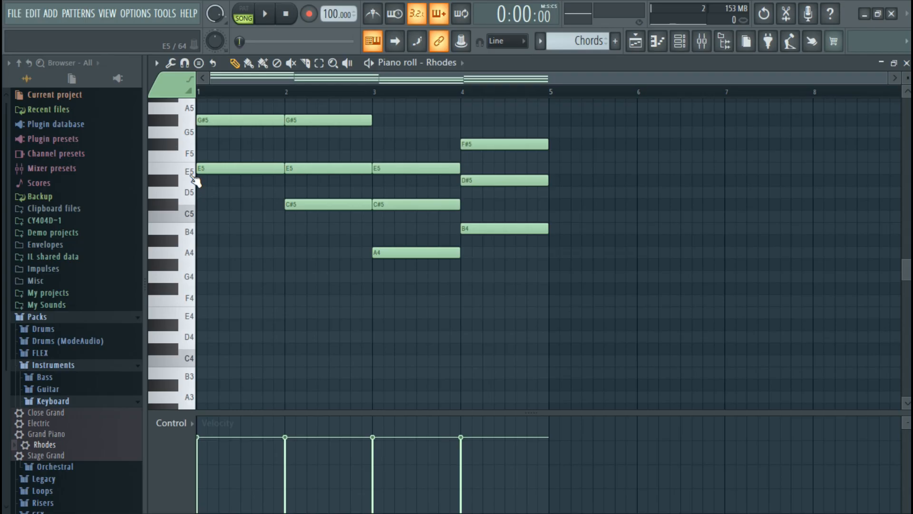
{"action": "scroll", "coordinate": [196, 180], "scroll_direction": "up", "scroll_amount": 3}
{"action": "key", "text": "space"}
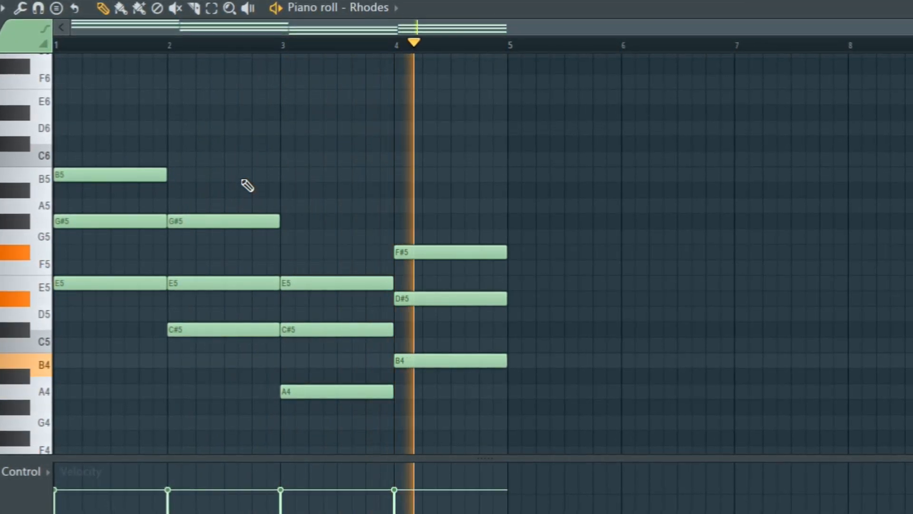
{"action": "key", "text": "space"}
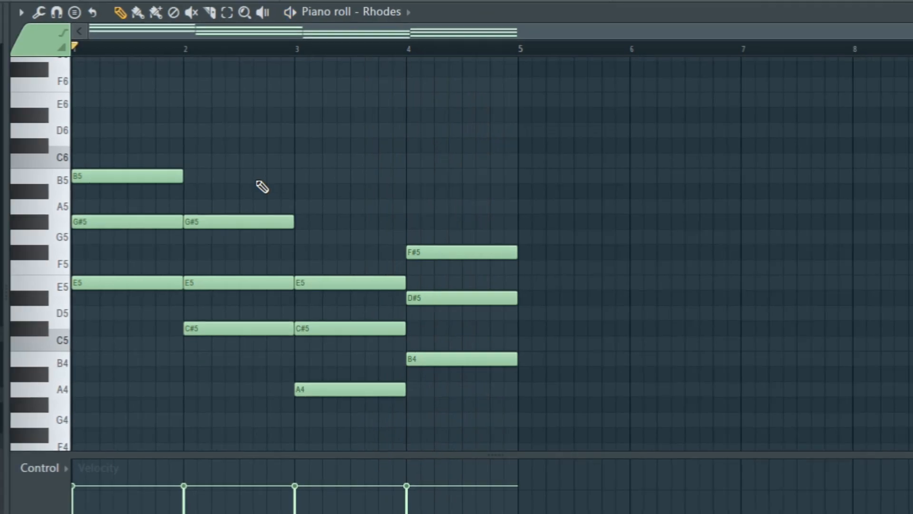
- Shift all the Rhodes notes down one octave
{"action": "key", "text": "ctrl+Down"}
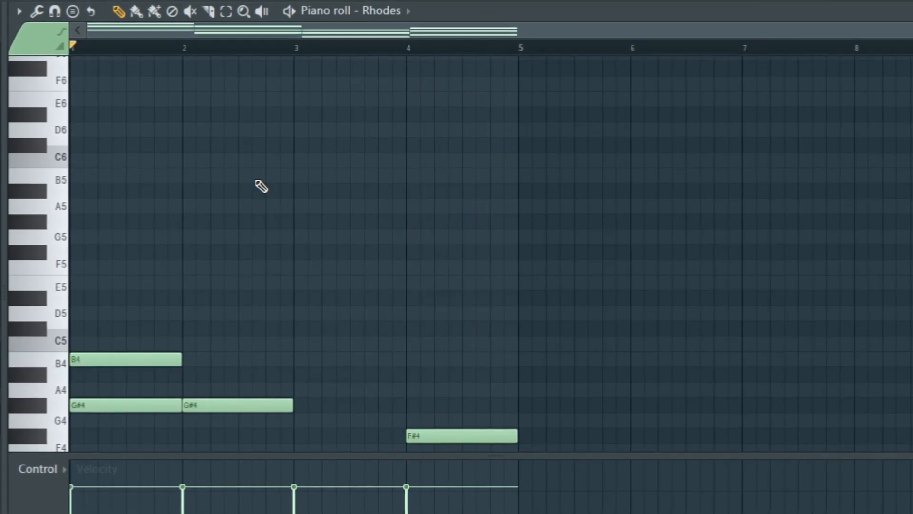
{"action": "scroll", "coordinate": [290, 201], "scroll_direction": "down", "scroll_amount": 3}
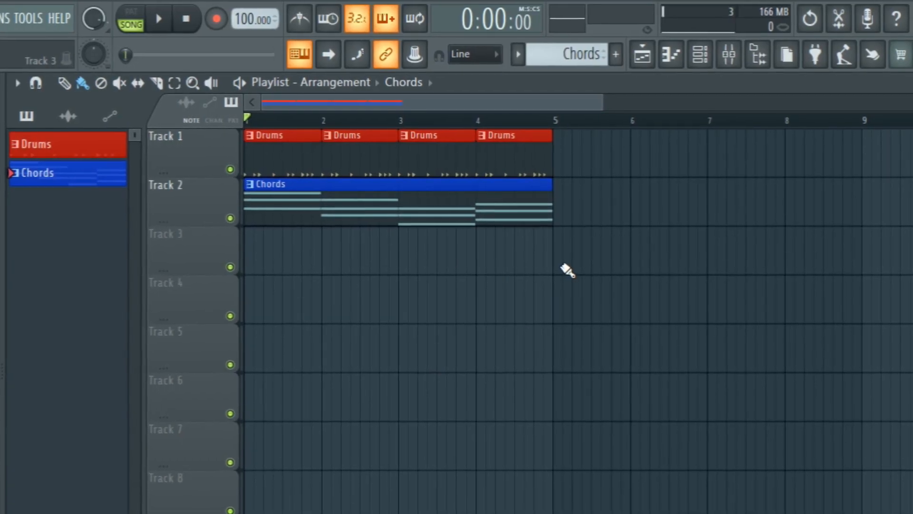
- Select the four Drums clips and the Chords clip in the playlist and duplicate them into bars 5 to 8
{"action": "left_click_drag", "start_coordinate": [558, 273], "coordinate": [242, 175]}
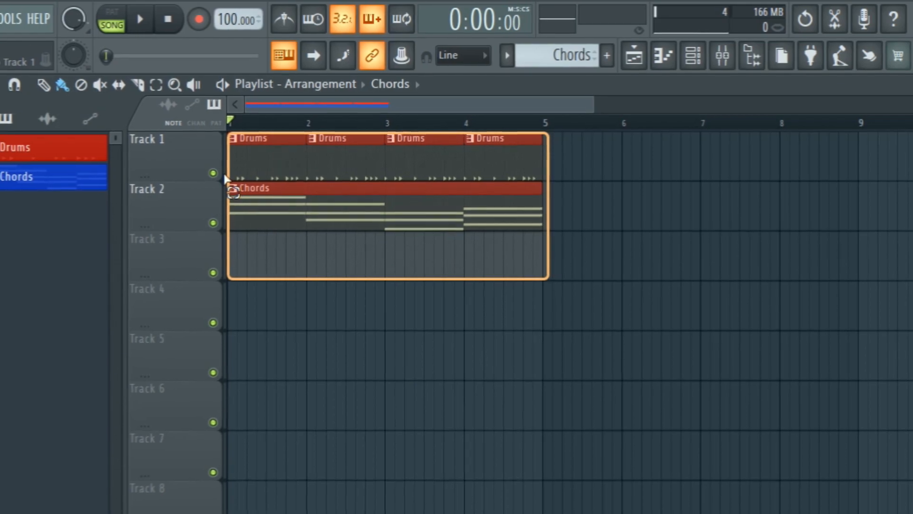
{"action": "left_click_drag", "start_coordinate": [586, 277], "coordinate": [199, 139]}
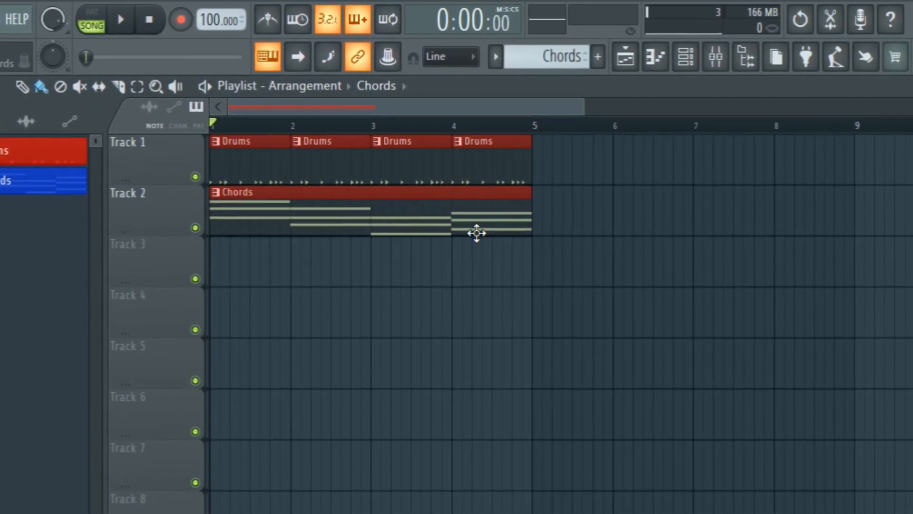
{"action": "key", "text": "ctrl+b"}
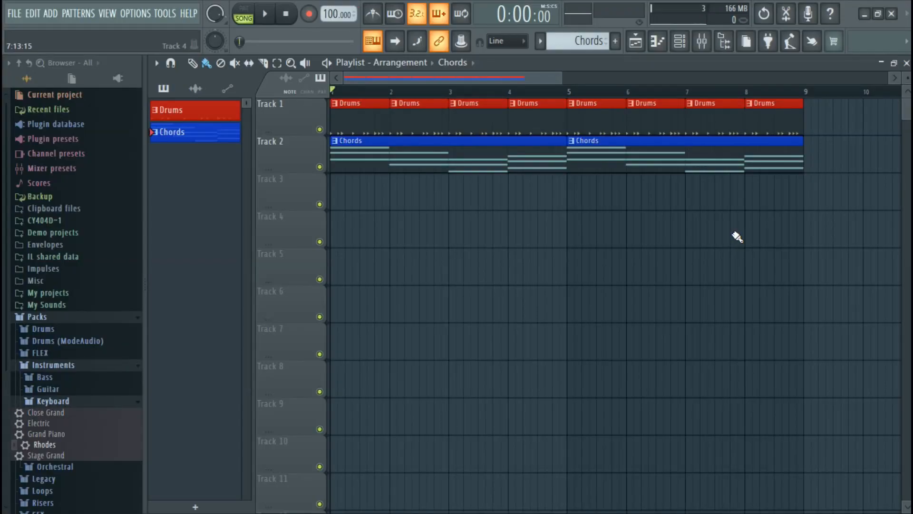
- Select every playlist clip and copy the eight-bar arrangement into bars 9 to 16
{"action": "key", "text": "ctrl+a"}
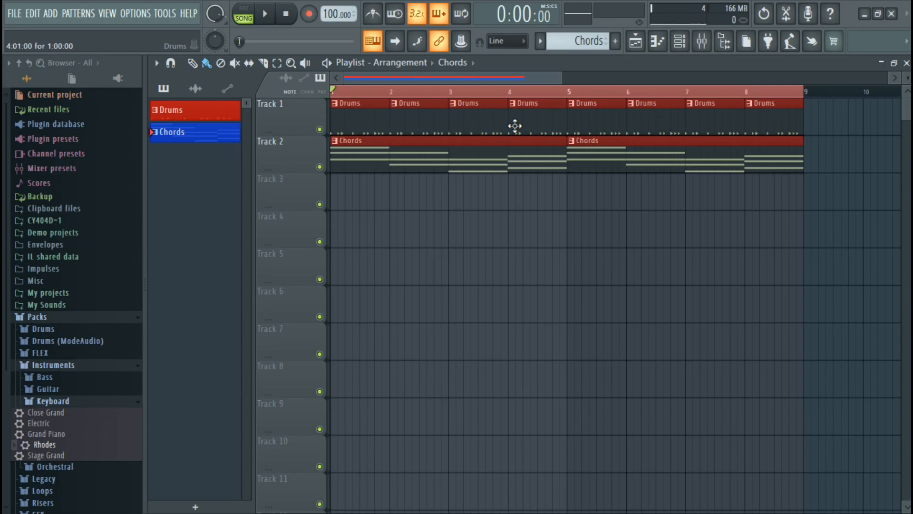
{"action": "left_click_drag", "start_coordinate": [472, 117], "coordinate": [834, 111]}
{"action": "scroll", "coordinate": [635, 170], "scroll_direction": "down", "scroll_amount": 3}
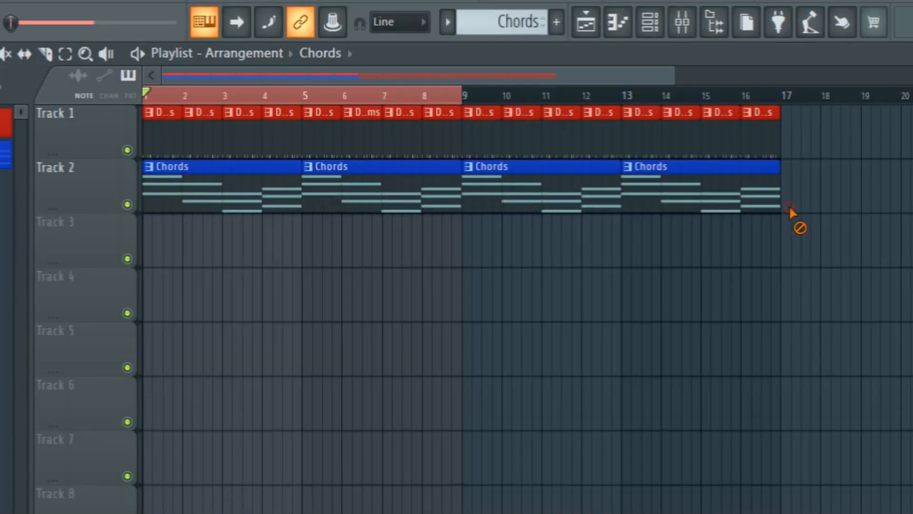
- Delete all the Drums and Chords clips from Track 1 and Track 2 of the playlist
{"action": "right_click", "coordinate": [688, 156]}
{"action": "right_click", "coordinate": [787, 115]}
{"action": "right_click", "coordinate": [549, 134]}
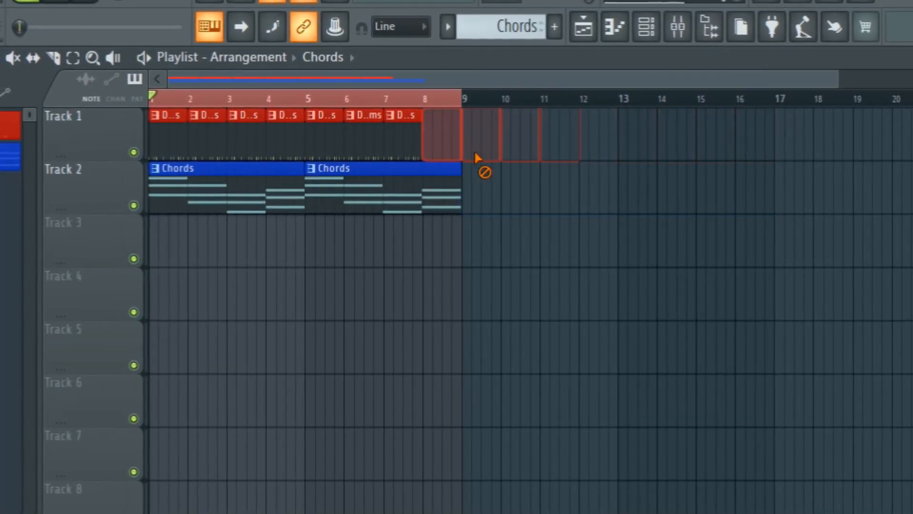
{"action": "right_click", "coordinate": [302, 177]}
{"action": "right_click", "coordinate": [388, 119]}
{"action": "right_click", "coordinate": [168, 136]}
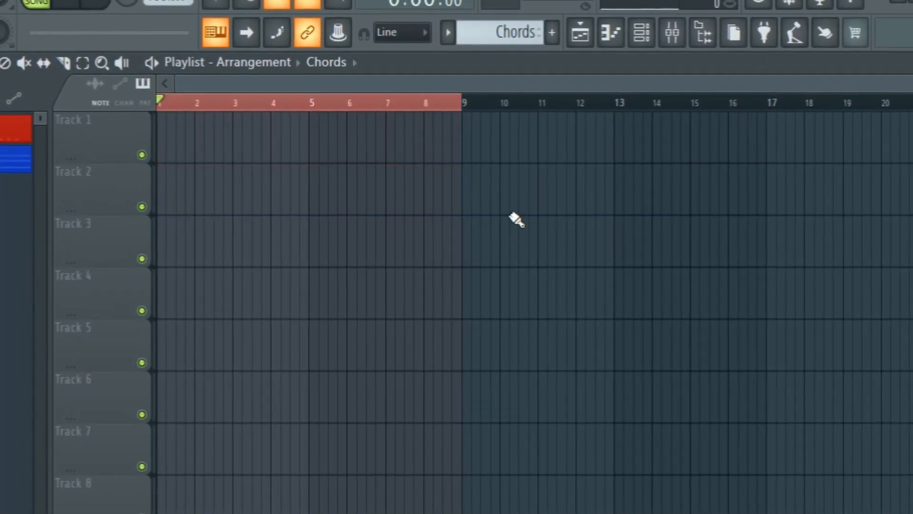
- Undo the deletion of the playlist clips and redo it
{"action": "key", "text": "ctrl+z"}
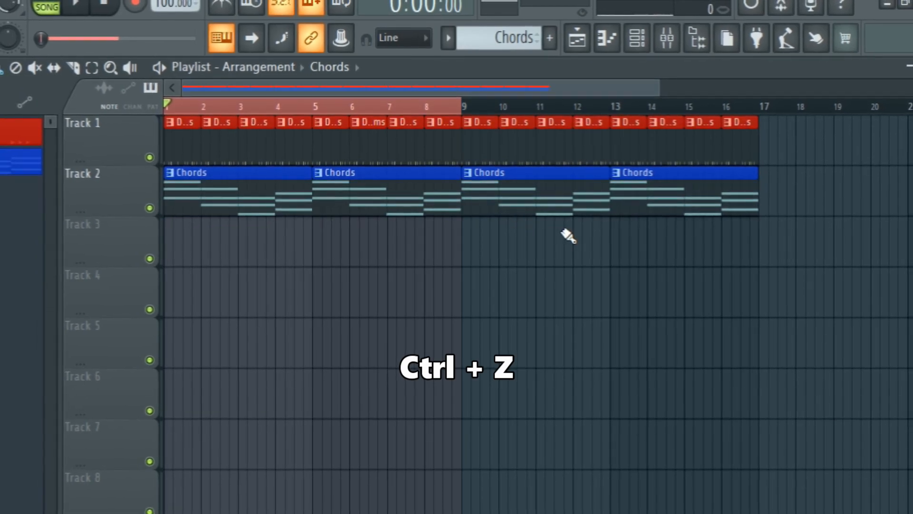
{"action": "key", "text": "ctrl+z"}
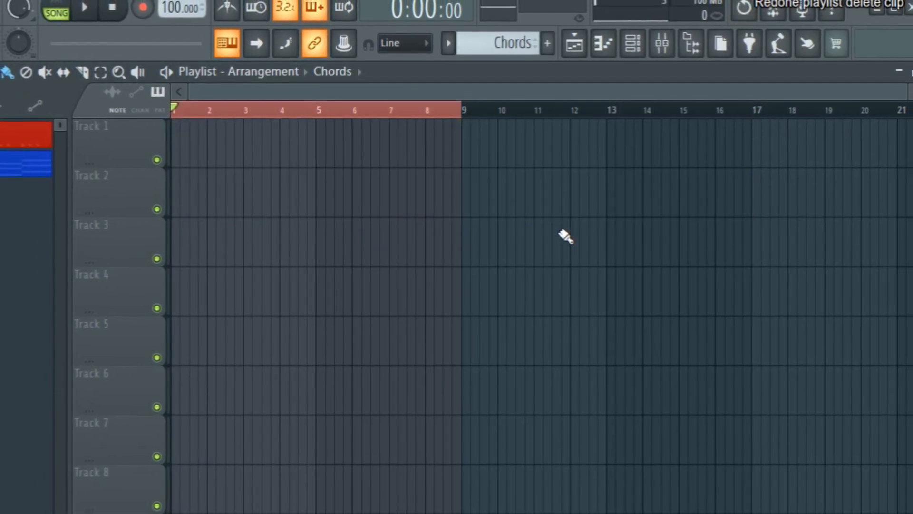
- Undo the redone deletion of the Drums and Chords playlist clips and show the mixer
{"action": "key", "text": "ctrl+z"}
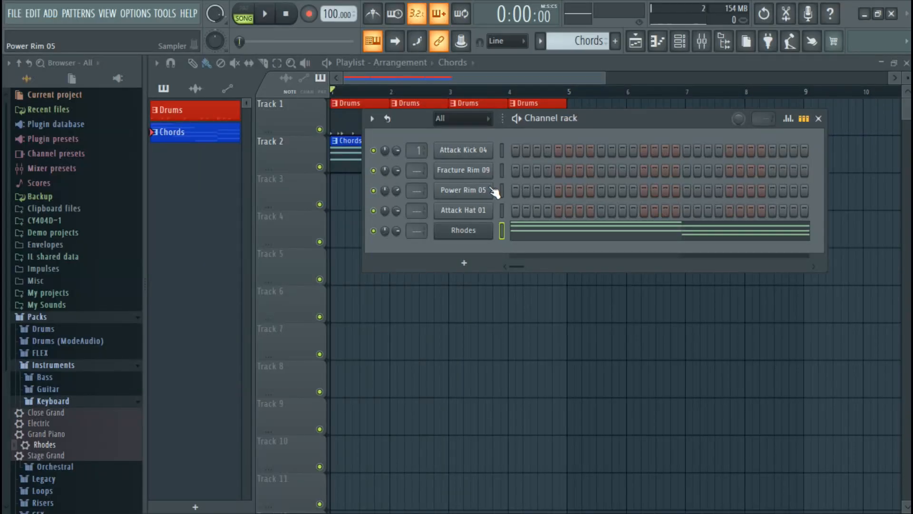
{"action": "left_click", "coordinate": [702, 43]}
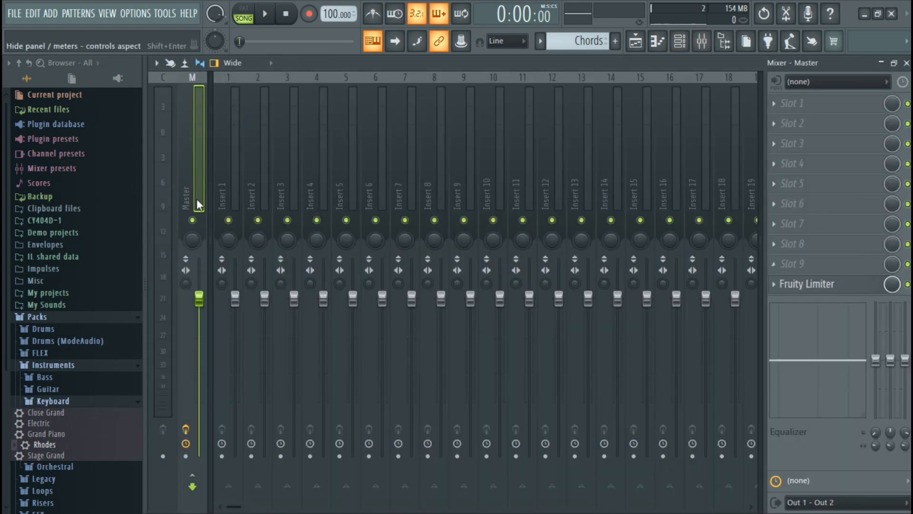
- Inspect the Fruity Limiter on the Master mixer track and remove it from its effect slot
{"action": "left_click", "coordinate": [14, 14]}
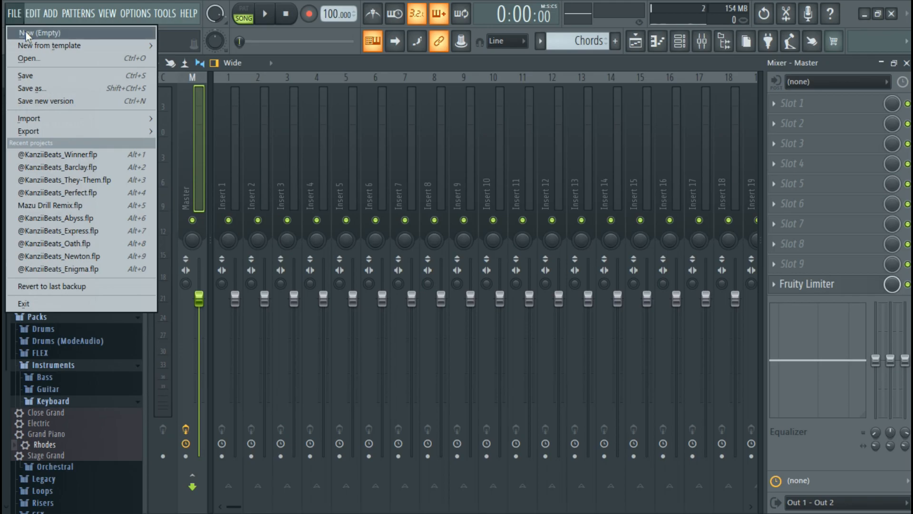
{"action": "left_click", "coordinate": [792, 284]}
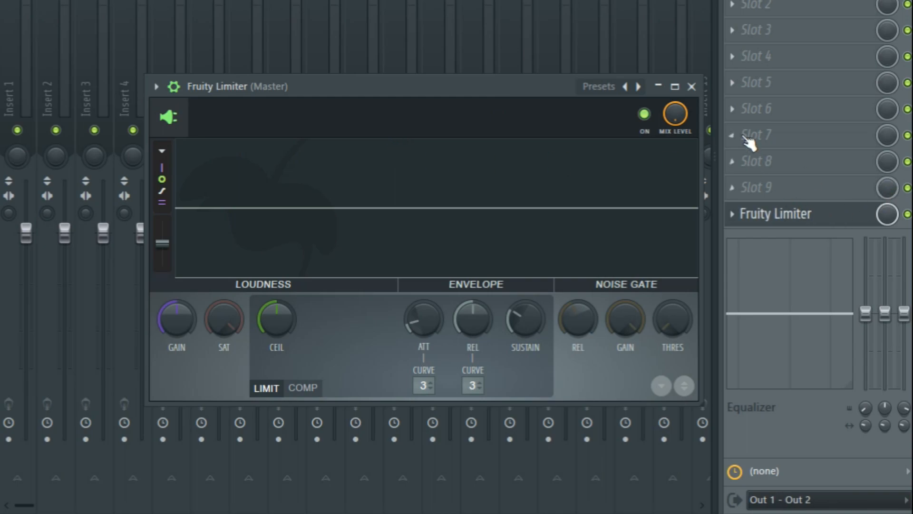
{"action": "left_click", "coordinate": [691, 88]}
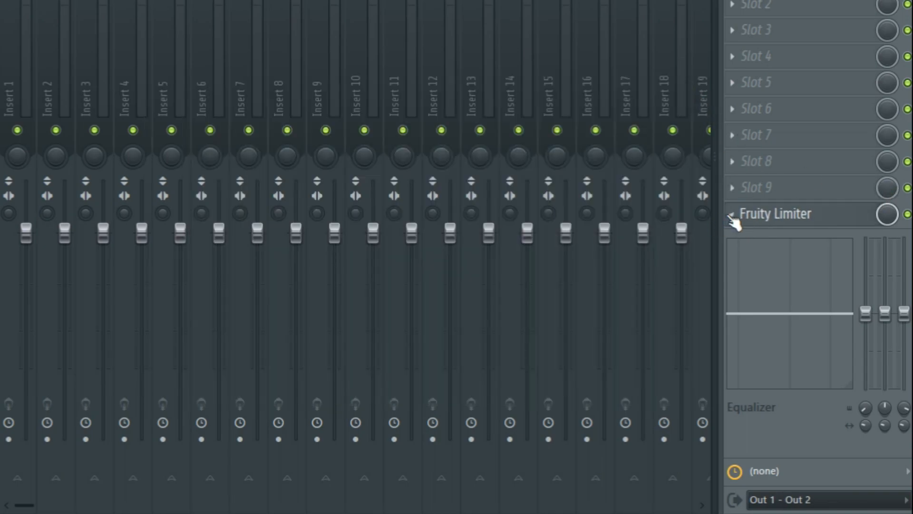
{"action": "left_click", "coordinate": [733, 217]}
{"action": "left_click", "coordinate": [775, 139]}
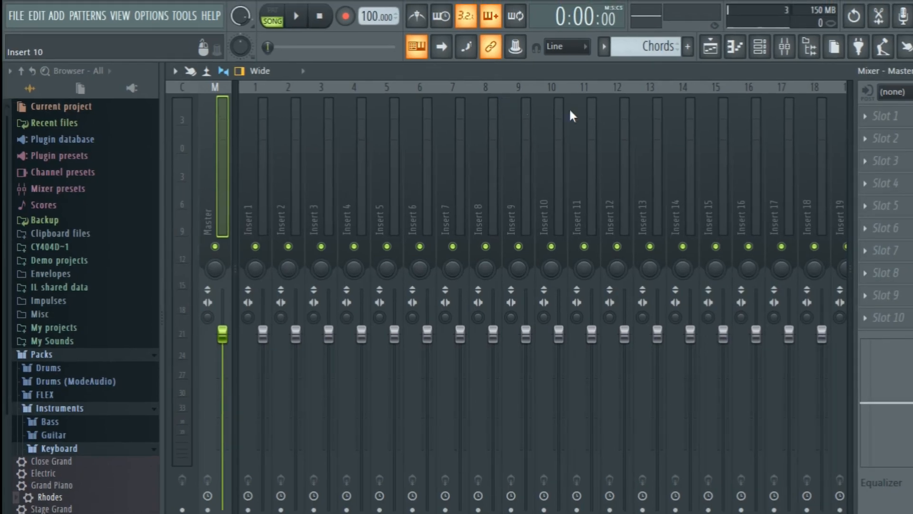
- Set the default project template to the Minimal category's Empty template in the general settings
{"action": "left_click", "coordinate": [16, 15]}
{"action": "mouse_move", "coordinate": [70, 50]}
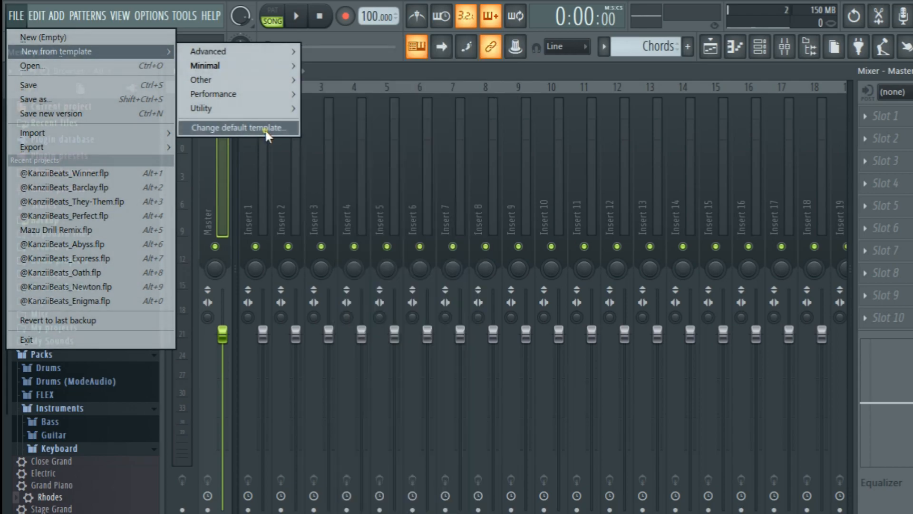
{"action": "left_click", "coordinate": [266, 131]}
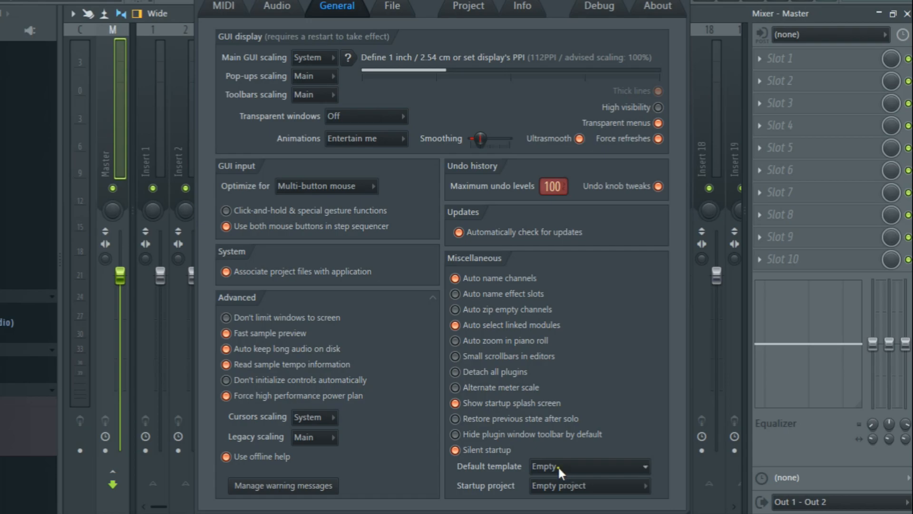
{"action": "left_click", "coordinate": [558, 466]}
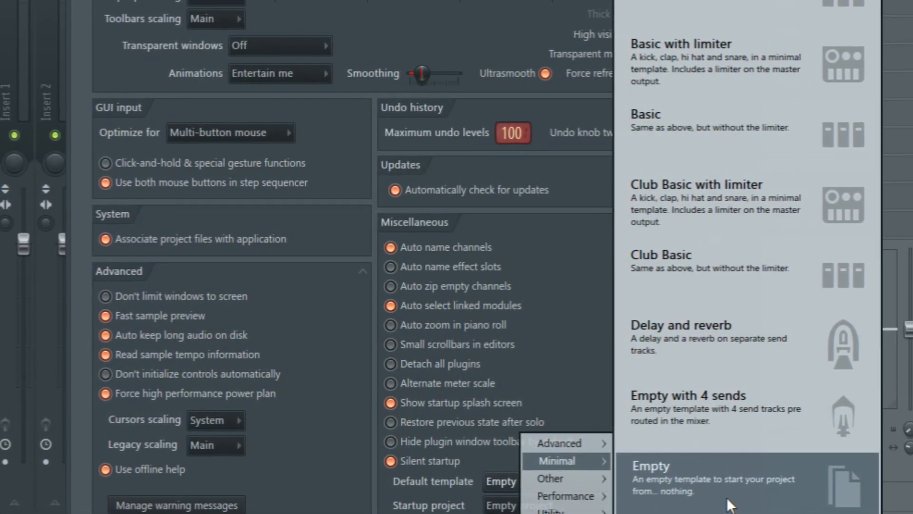
{"action": "left_click", "coordinate": [730, 504]}
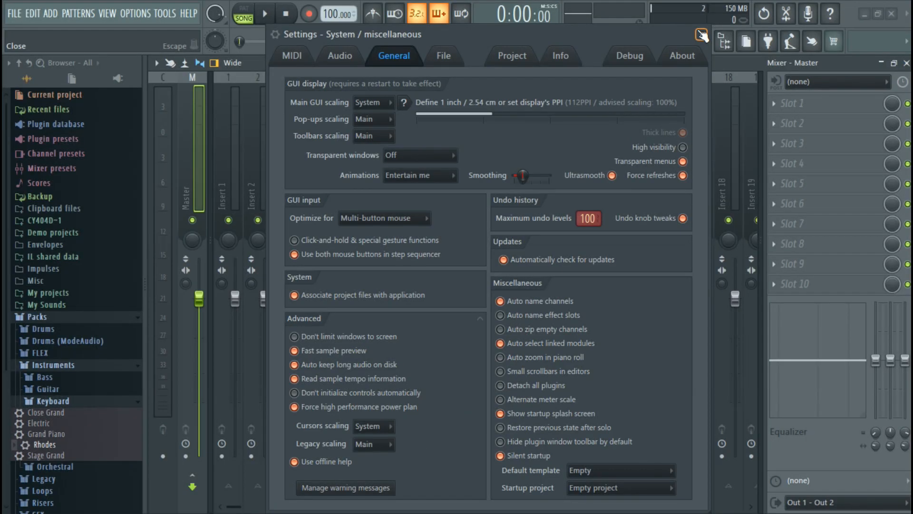
{"action": "left_click", "coordinate": [702, 36]}
{"action": "left_click", "coordinate": [14, 14]}
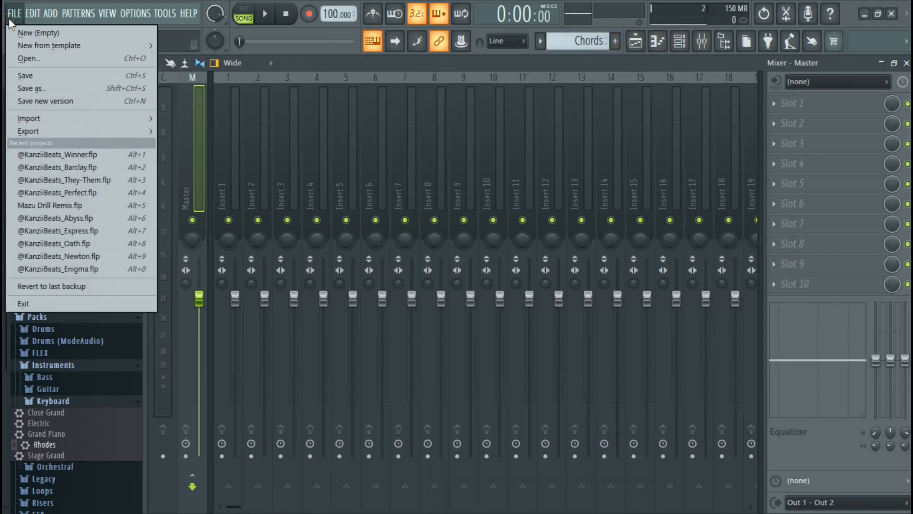
{"action": "left_click", "coordinate": [10, 18]}
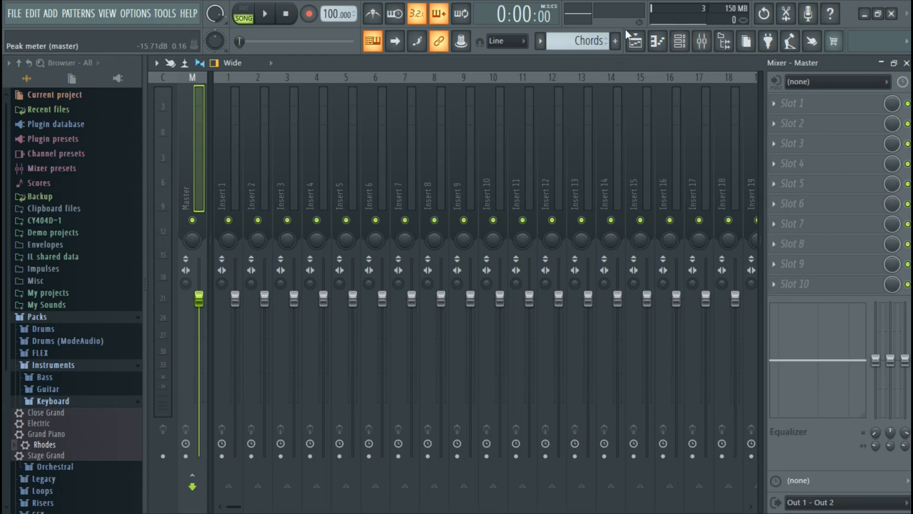
- Show the channel rack in place of the mixer, route Fracture Rim 09 to mixer track 2 and leave Power Rim 05 unassigned
{"action": "left_click", "coordinate": [906, 62]}
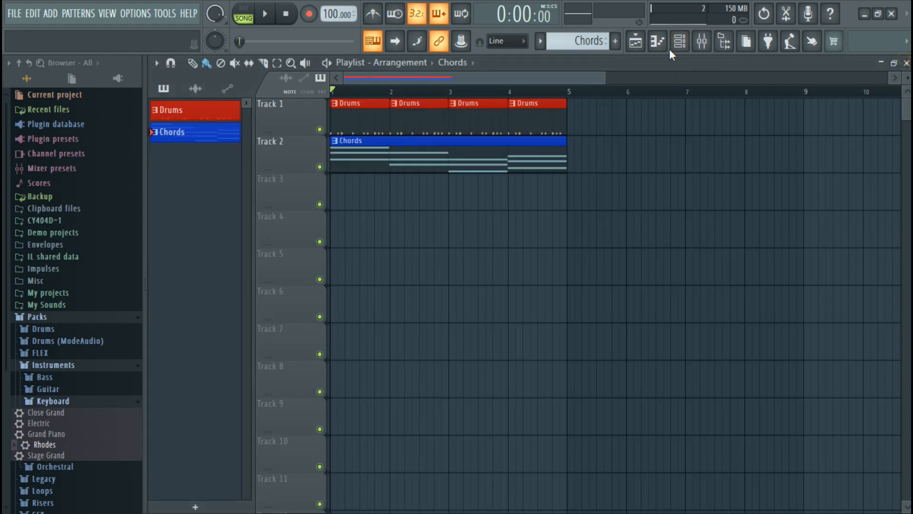
{"action": "left_click", "coordinate": [681, 42]}
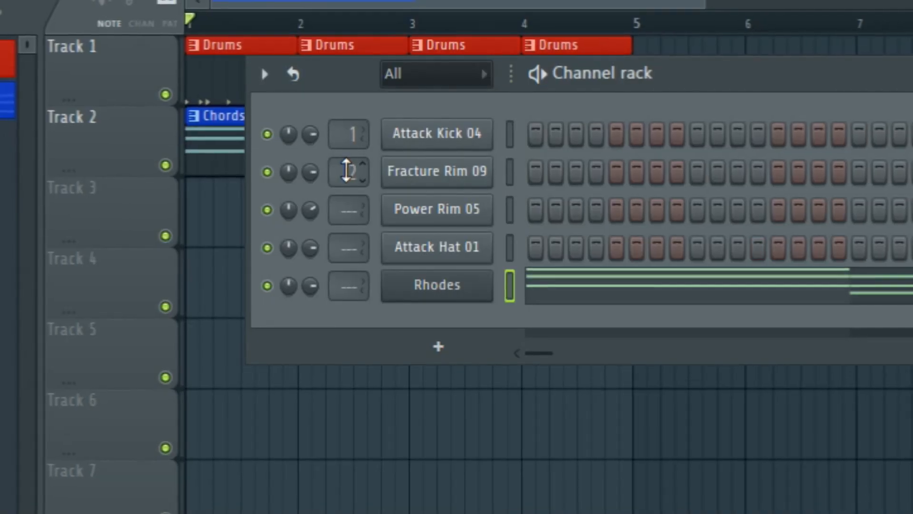
{"action": "left_click_drag", "start_coordinate": [416, 171], "coordinate": [416, 170]}
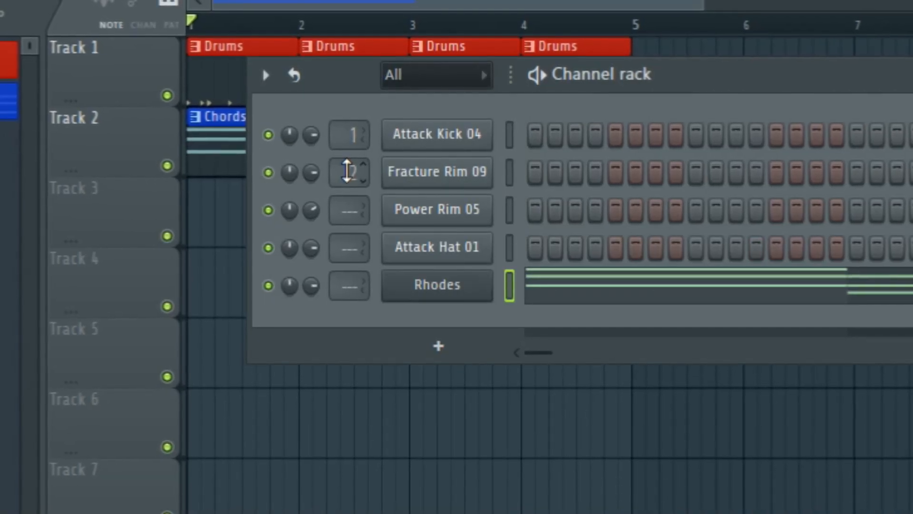
{"action": "scroll", "coordinate": [335, 213], "scroll_direction": "up", "scroll_amount": 2}
{"action": "scroll", "coordinate": [337, 214], "scroll_direction": "up", "scroll_amount": 1}
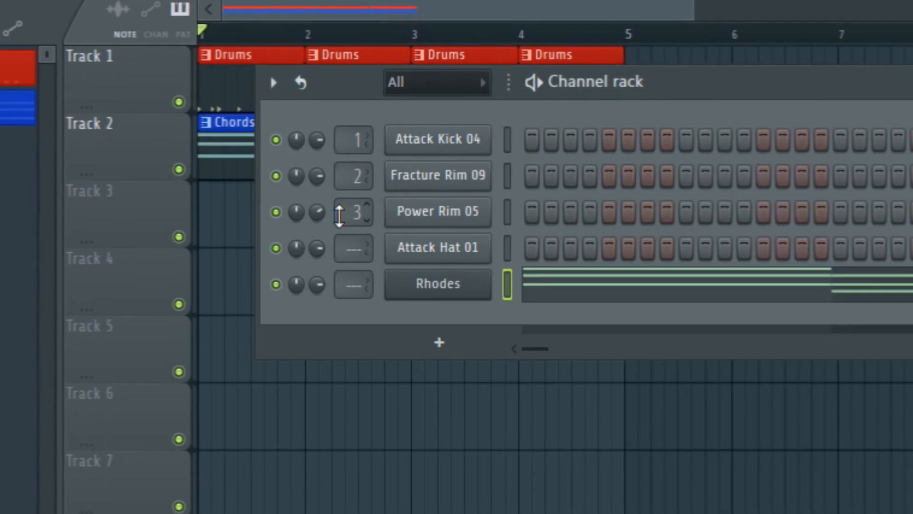
{"action": "scroll", "coordinate": [340, 214], "scroll_direction": "down", "scroll_amount": 3}
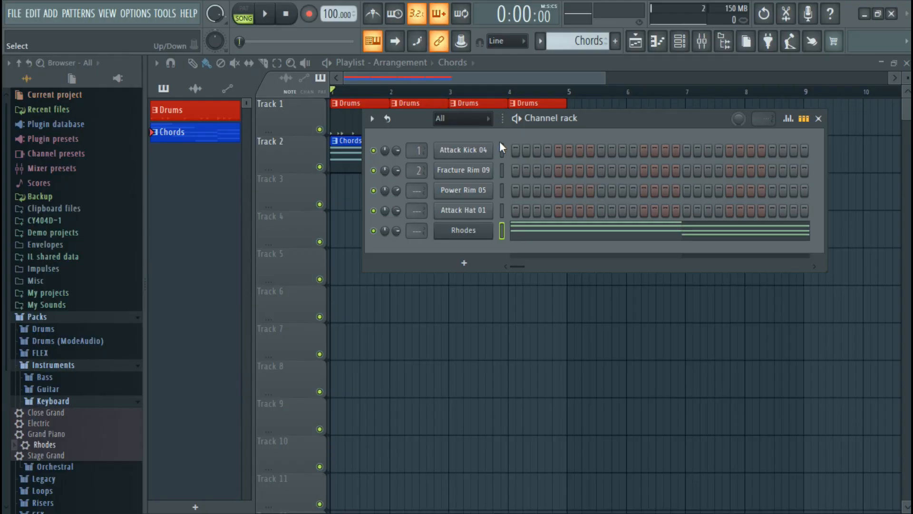
- Select all five channels and link them to consecutive mixer tracks starting from Insert 1
{"action": "left_click_drag", "start_coordinate": [502, 149], "coordinate": [503, 173]}
{"action": "left_click", "coordinate": [706, 48]}
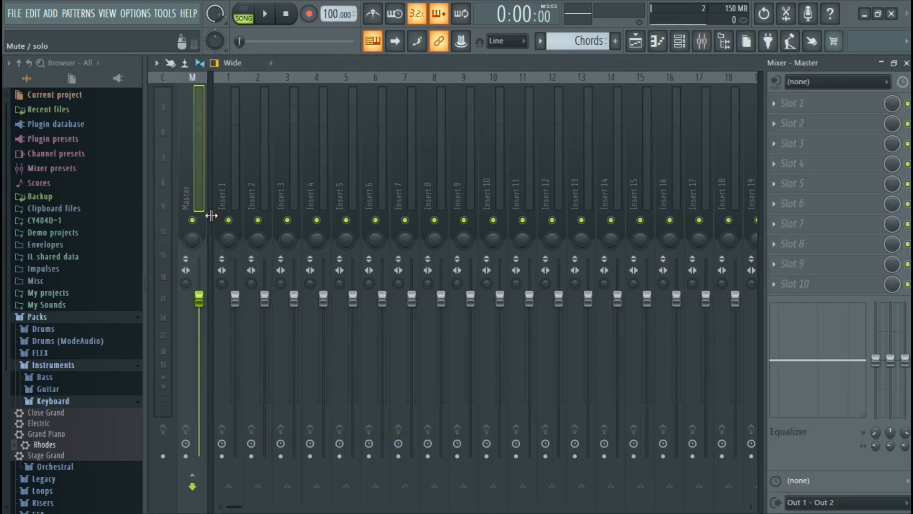
{"action": "left_click", "coordinate": [227, 177]}
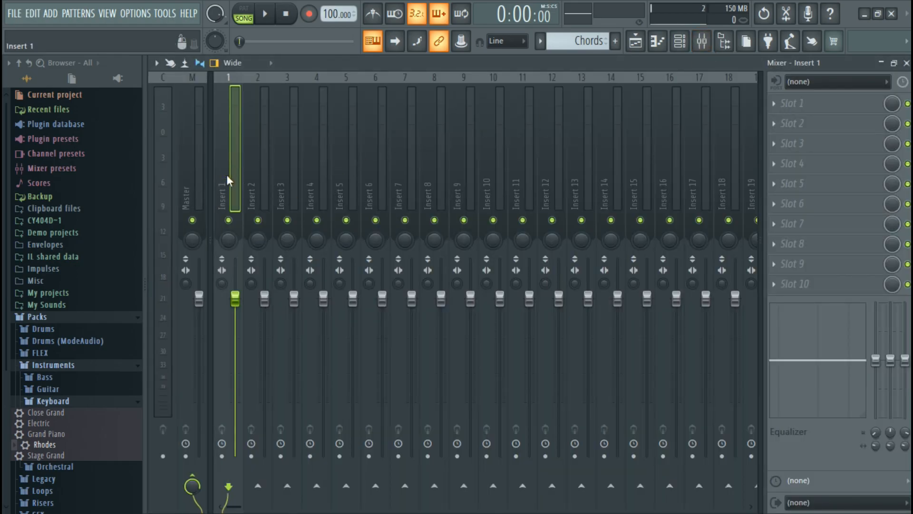
{"action": "key", "text": "ctrl+shift+l"}
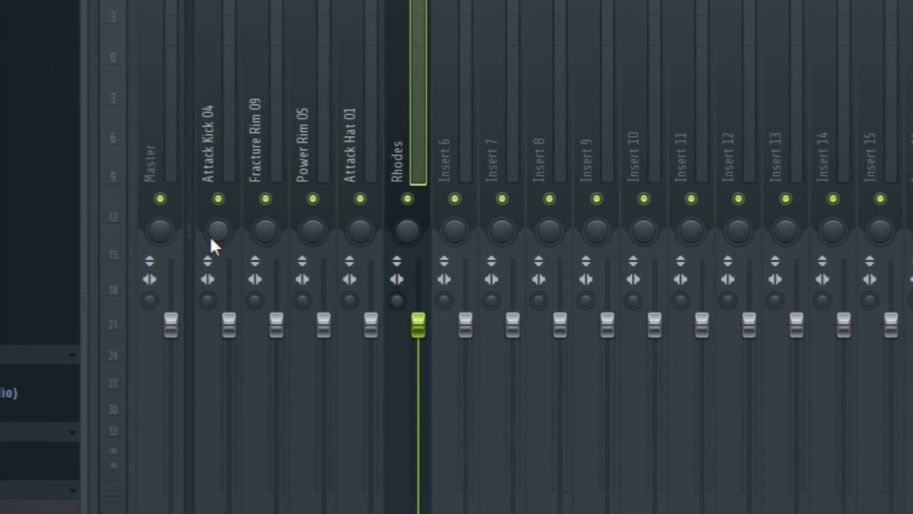
- Try panning the Attack Kick 04 mixer track left during playback and adjusting its stereo separation, returning both controls to centre
{"action": "left_click_drag", "start_coordinate": [233, 231], "coordinate": [265, 252]}
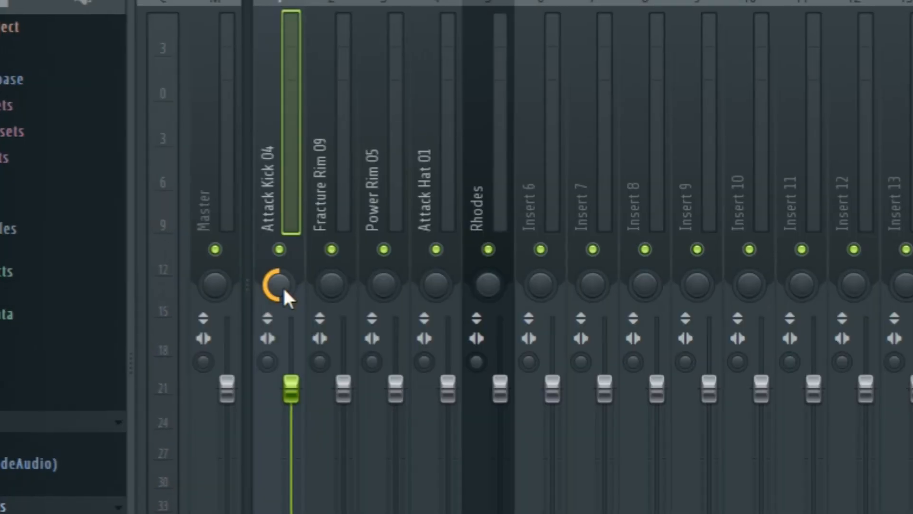
{"action": "key", "text": "space"}
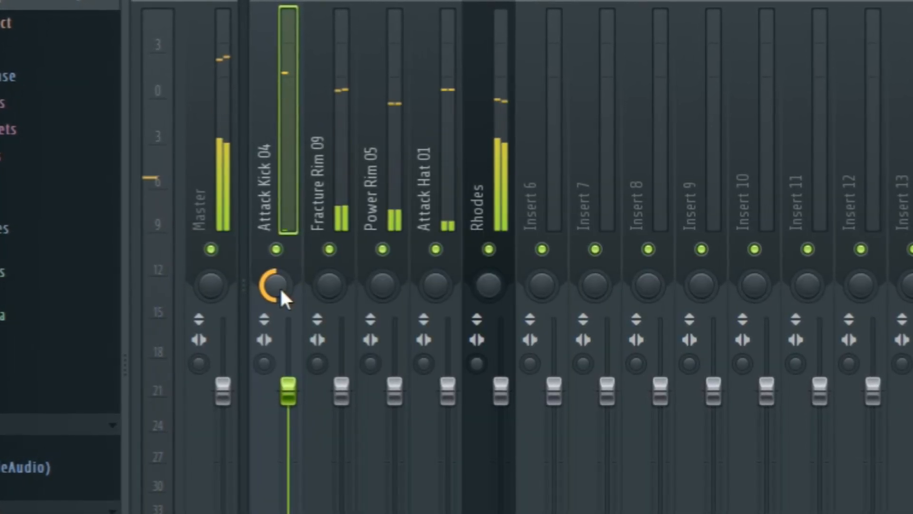
{"action": "left_click_drag", "start_coordinate": [276, 290], "coordinate": [276, 289]}
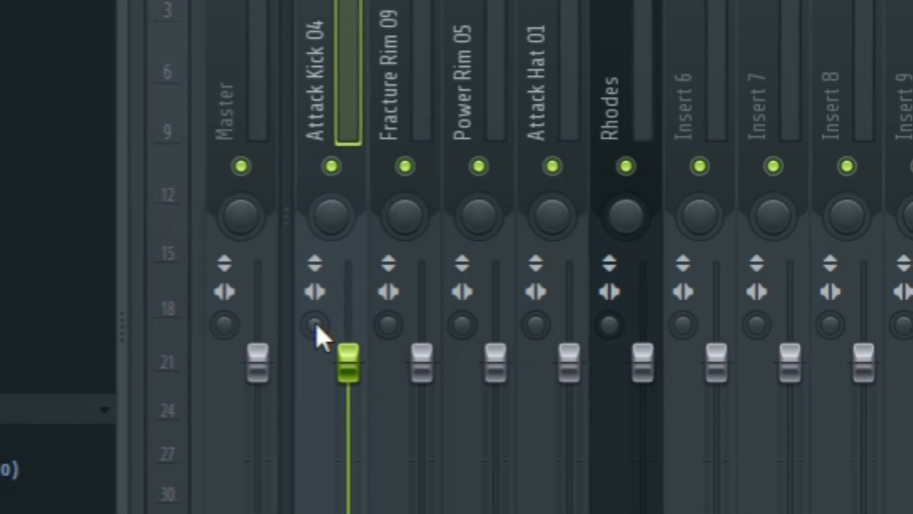
{"action": "left_click_drag", "start_coordinate": [314, 325], "coordinate": [315, 348]}
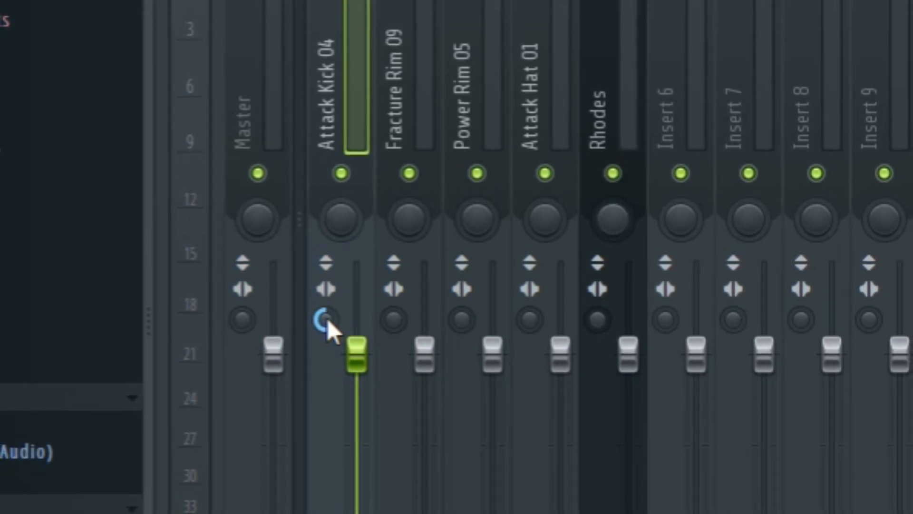
{"action": "left_click_drag", "start_coordinate": [328, 318], "coordinate": [328, 276]}
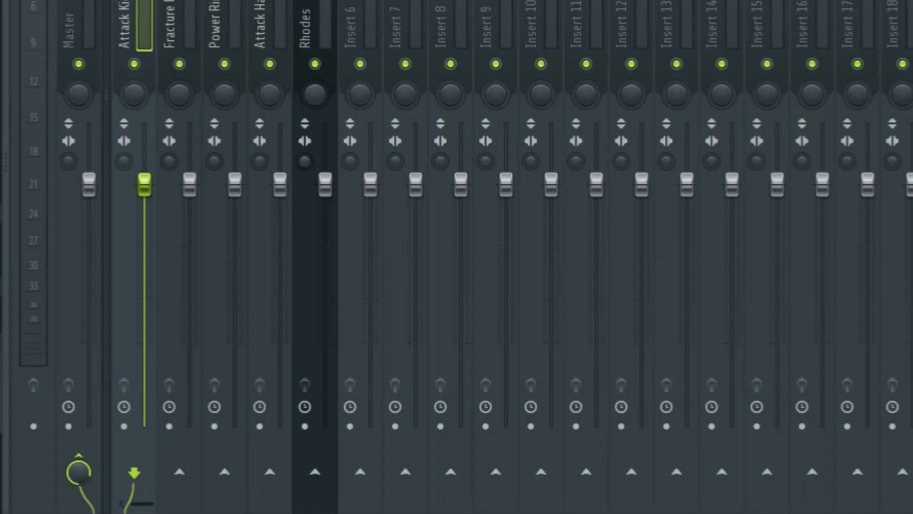
- Try lower and higher volume levels on the Attack Kick 04 mixer track during playback and reset its fader
{"action": "left_click_drag", "start_coordinate": [144, 185], "coordinate": [144, 207]}
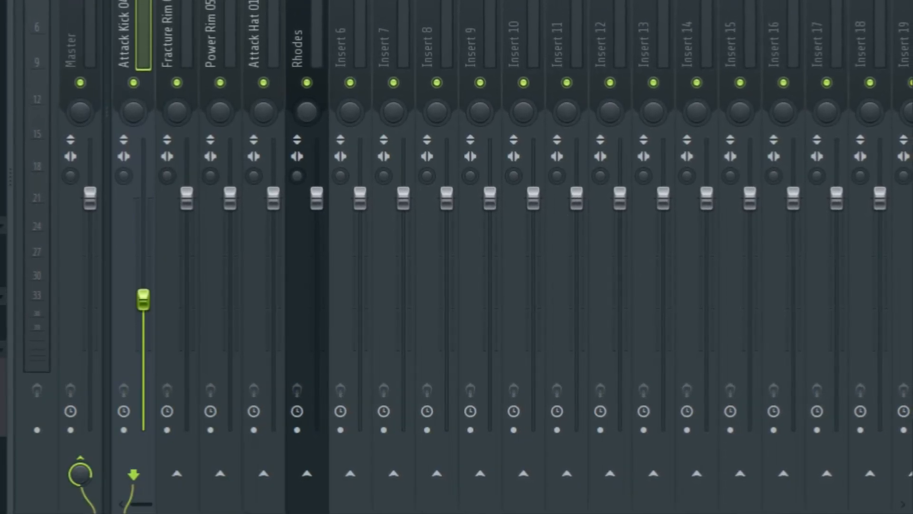
{"action": "left_click_drag", "start_coordinate": [143, 340], "coordinate": [147, 165]}
{"action": "key", "text": "space"}
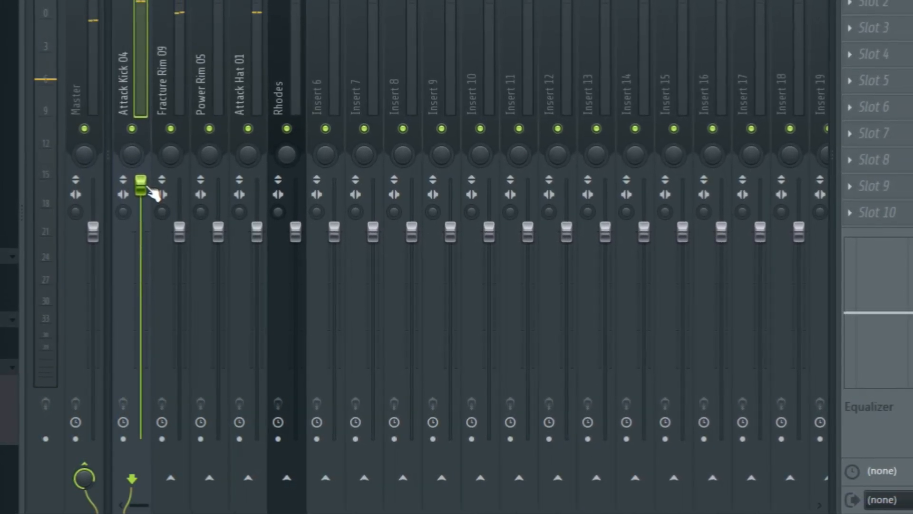
{"action": "left_click_drag", "start_coordinate": [141, 184], "coordinate": [137, 244]}
{"action": "right_click", "coordinate": [143, 186]}
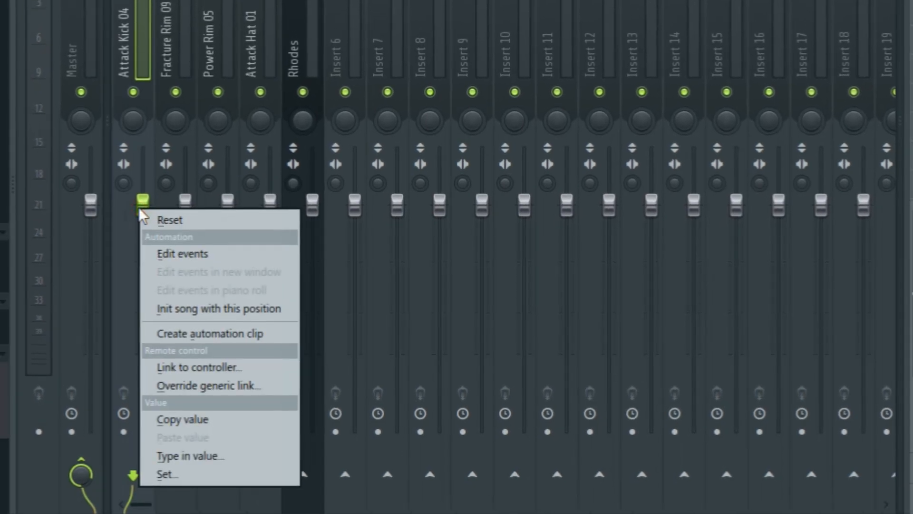
{"action": "left_click", "coordinate": [162, 233]}
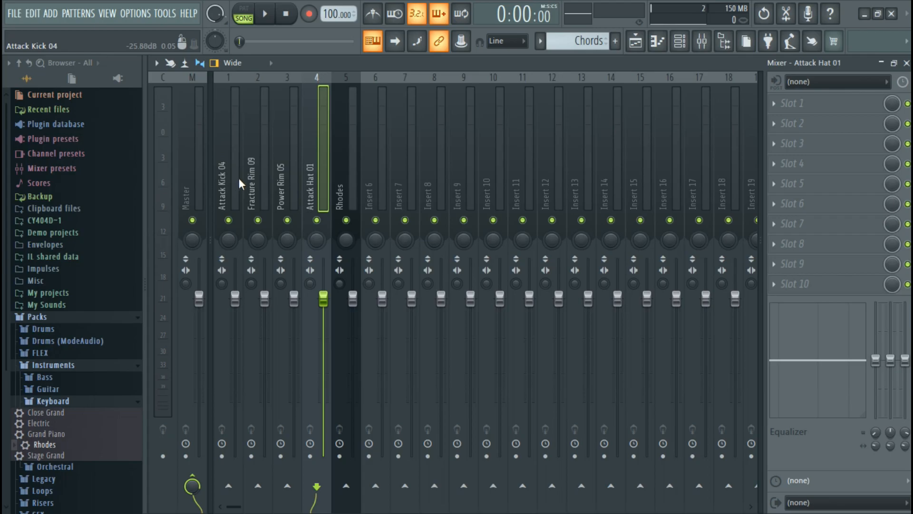
- Select the drum and Rhodes mixer tracks one after another to examine each track's effect slots
{"action": "left_click", "coordinate": [239, 178]}
{"action": "left_click", "coordinate": [253, 175]}
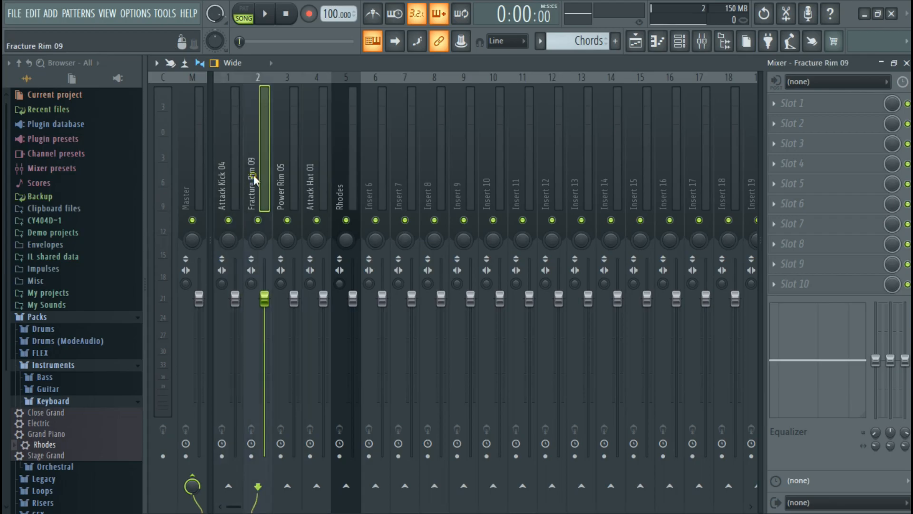
{"action": "left_click", "coordinate": [282, 178]}
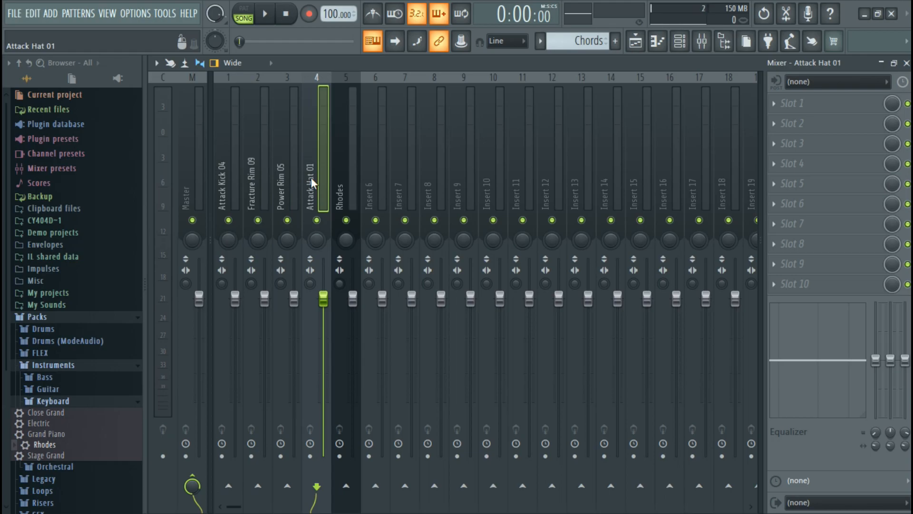
{"action": "left_click", "coordinate": [336, 184]}
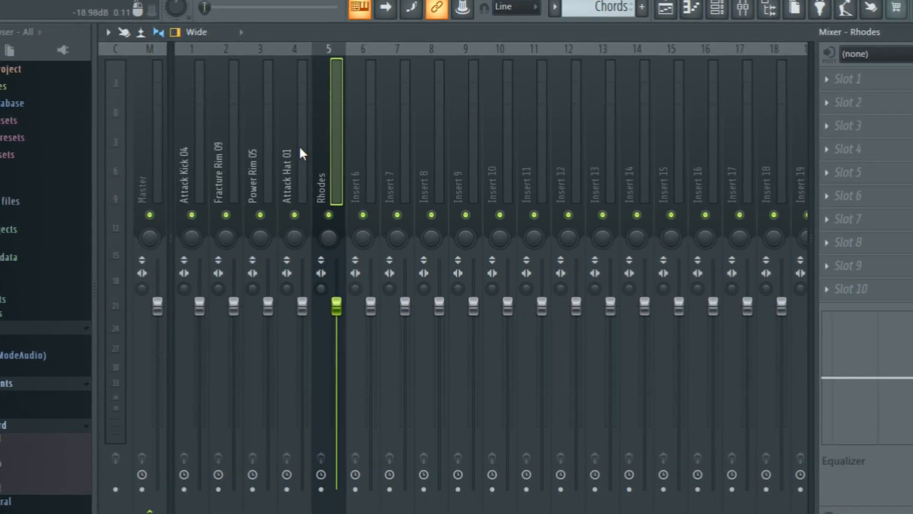
{"action": "left_click", "coordinate": [247, 158]}
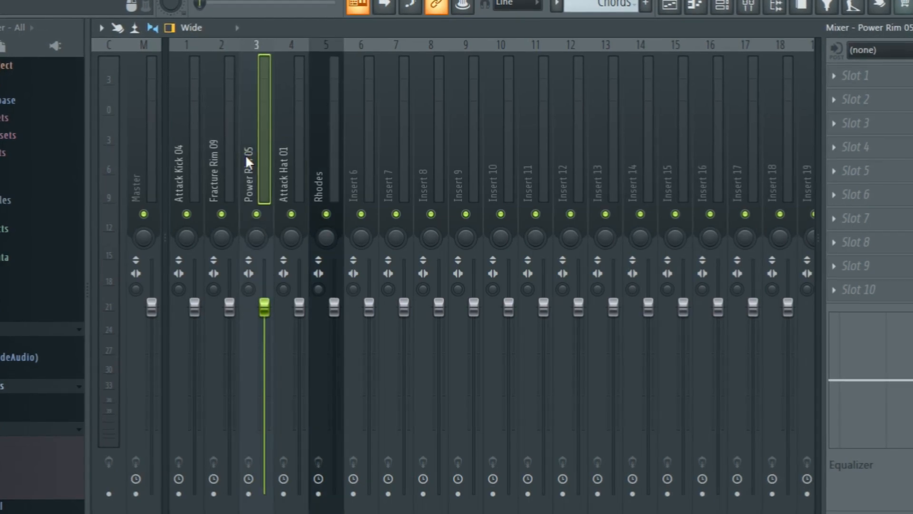
{"action": "left_click", "coordinate": [181, 149]}
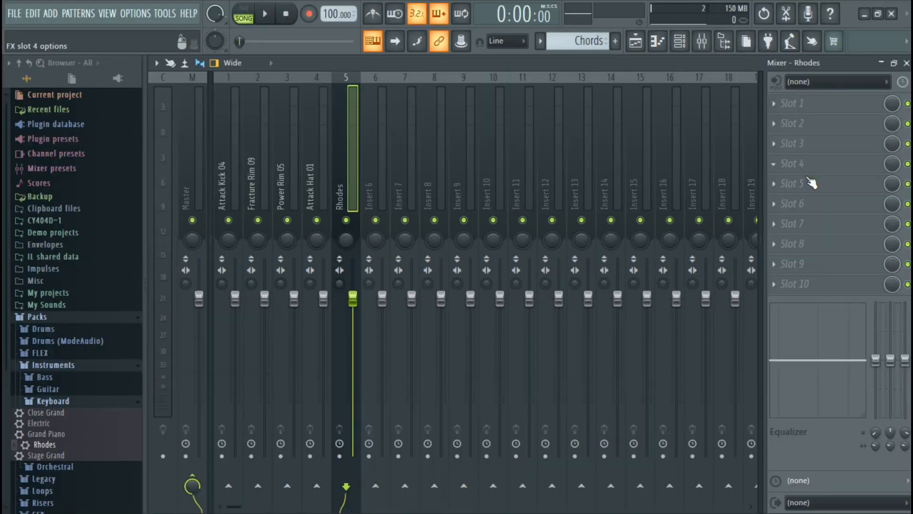
- Add Fruity Parametric EQ 2 to effect slot 1 of the Rhodes mixer track
{"action": "left_click", "coordinate": [774, 104]}
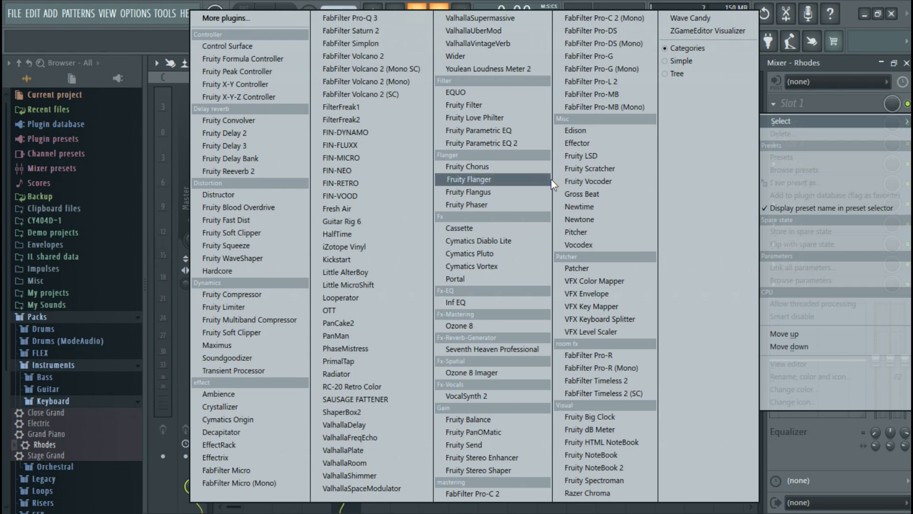
{"action": "left_click", "coordinate": [497, 144]}
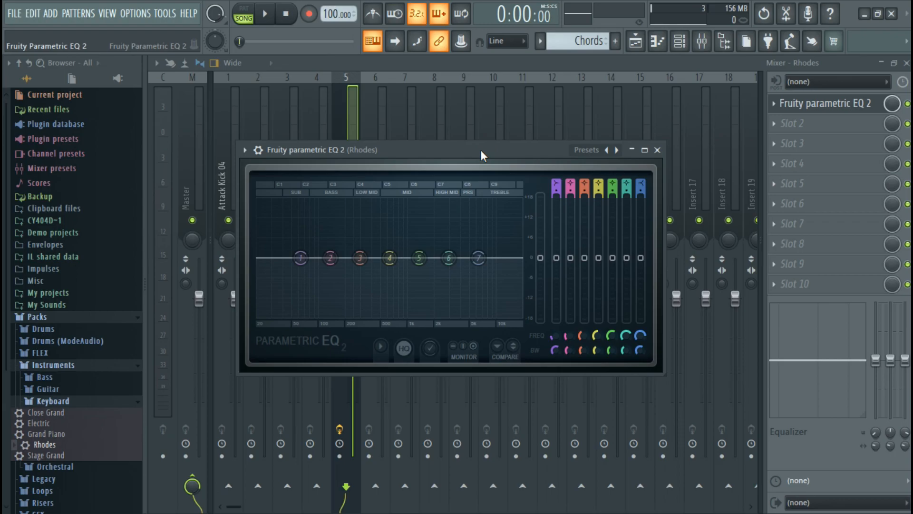
{"action": "left_click_drag", "start_coordinate": [480, 150], "coordinate": [476, 129]}
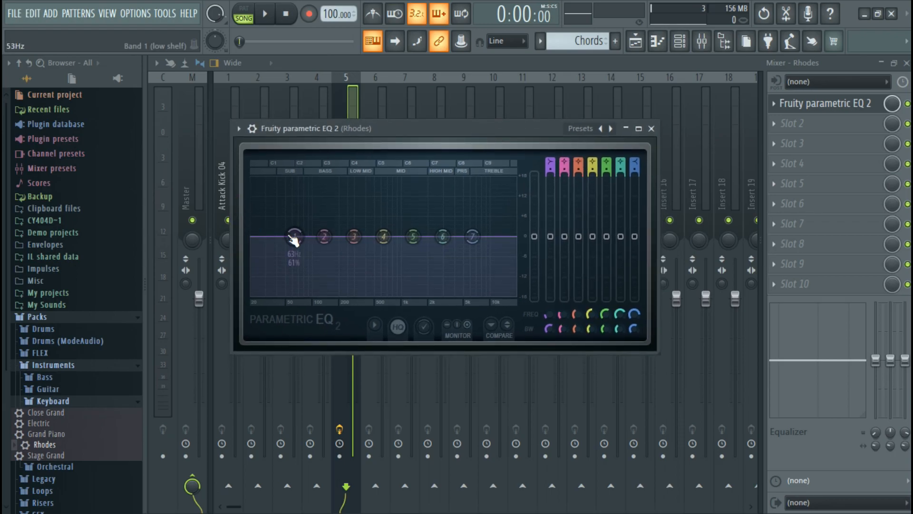
- Cut the Rhodes low end during playback by lowering EQ band 1 fully near 100 Hz and dipping band 2 at about 78 Hz
{"action": "key", "text": "space"}
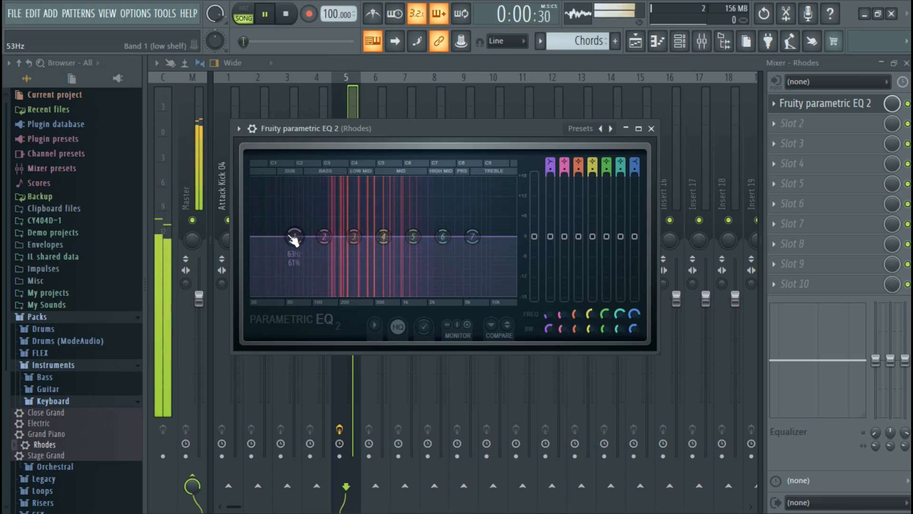
{"action": "left_click_drag", "start_coordinate": [302, 262], "coordinate": [330, 297]}
{"action": "left_click_drag", "start_coordinate": [324, 236], "coordinate": [317, 250]}
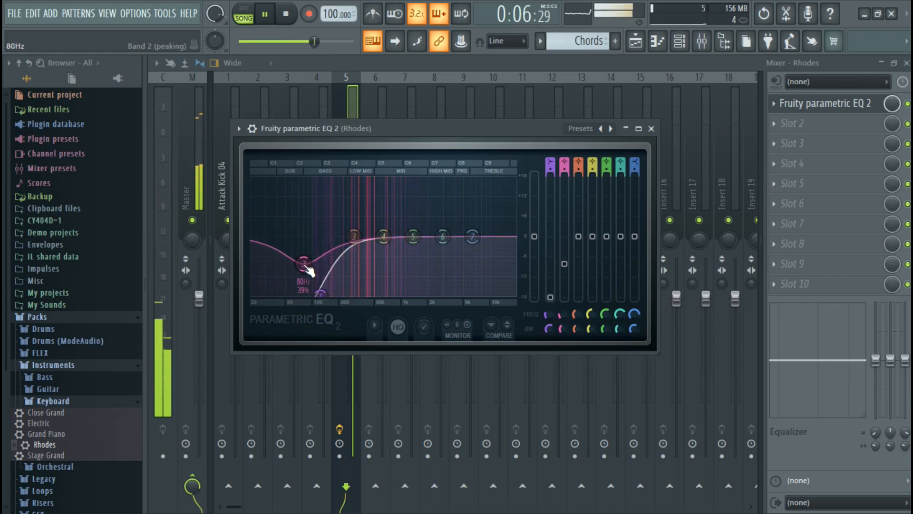
{"action": "left_click_drag", "start_coordinate": [321, 294], "coordinate": [321, 295]}
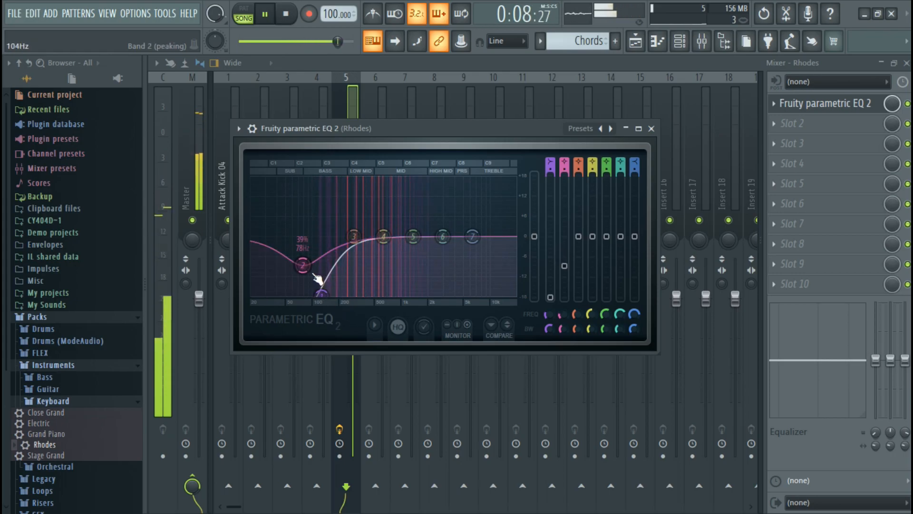
{"action": "key", "text": "space"}
{"action": "left_click", "coordinate": [835, 104]}
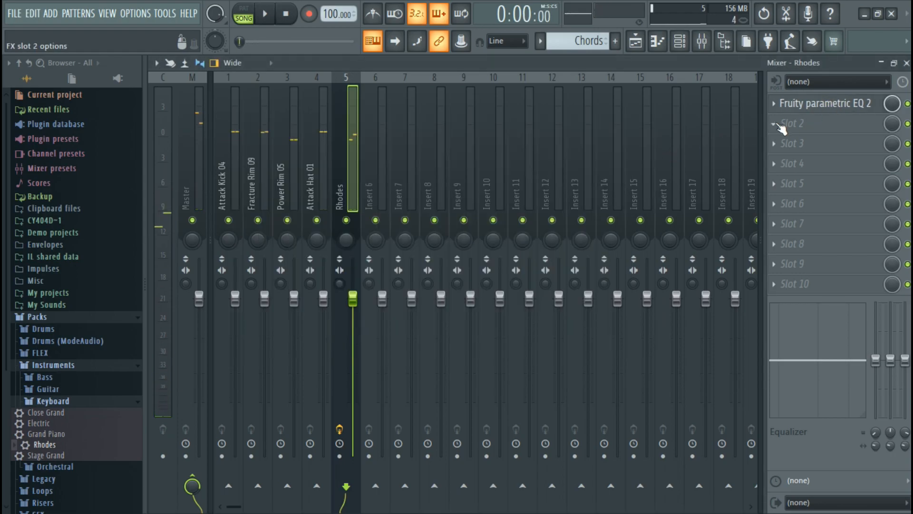
- Add Fruity Reeverb 2 to effect slot 2 of the Rhodes mixer track and briefly audition it
{"action": "left_click", "coordinate": [774, 124]}
{"action": "left_click", "coordinate": [261, 171]}
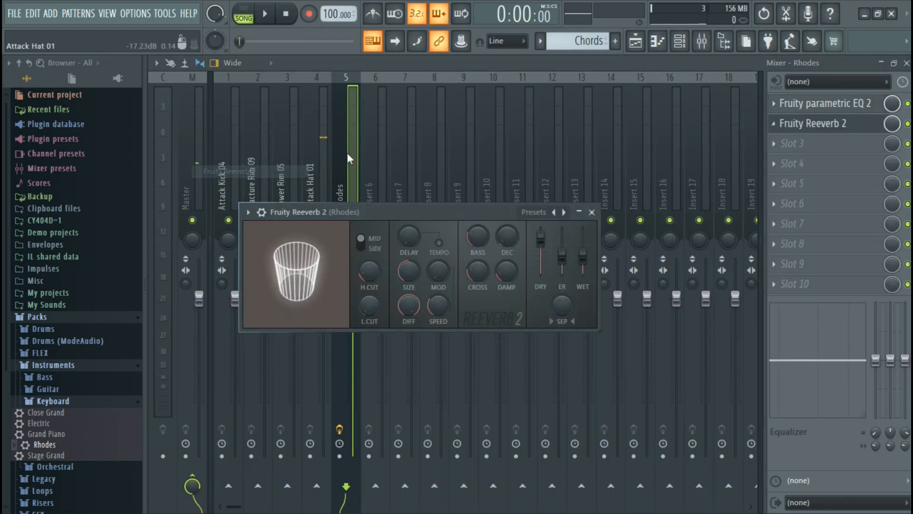
{"action": "key", "text": "space"}
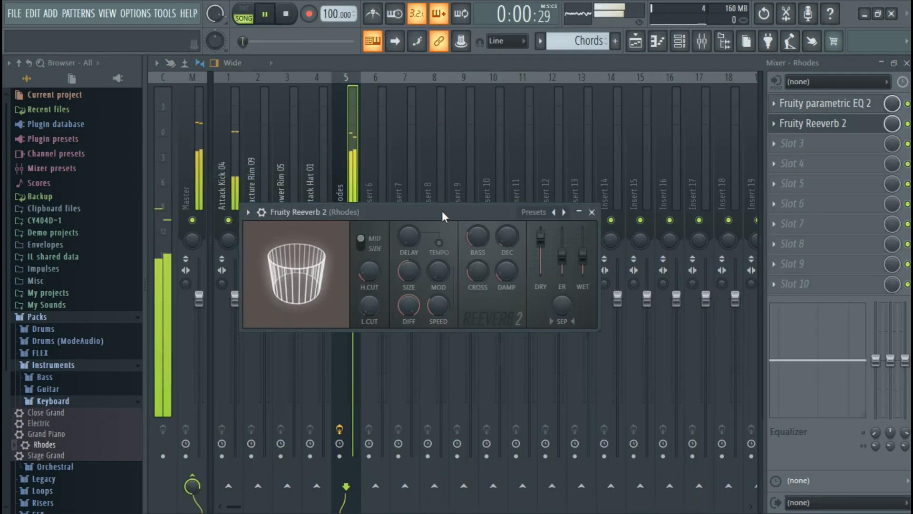
{"action": "left_click_drag", "start_coordinate": [442, 212], "coordinate": [438, 190]}
{"action": "key", "text": "space"}
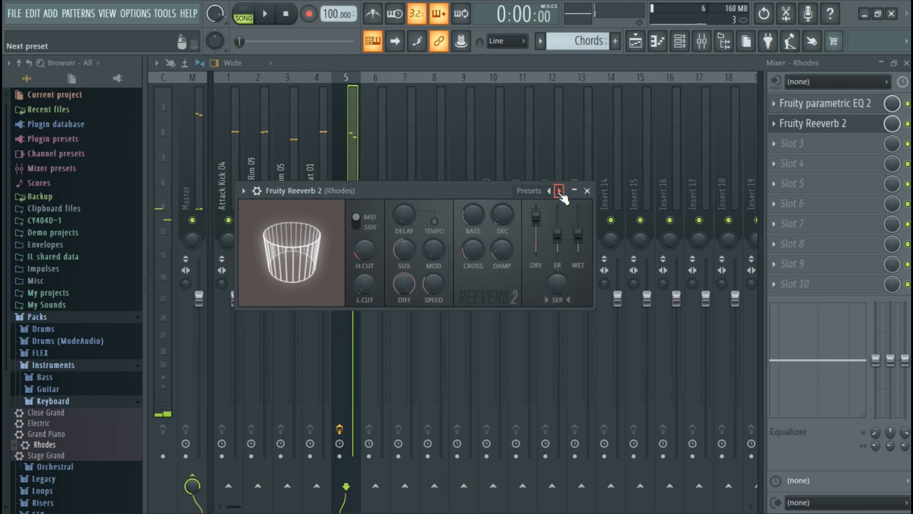
- Load The Venue preset in Fruity Reeverb 2, minimize its window and audition the result
{"action": "right_click", "coordinate": [559, 191]}
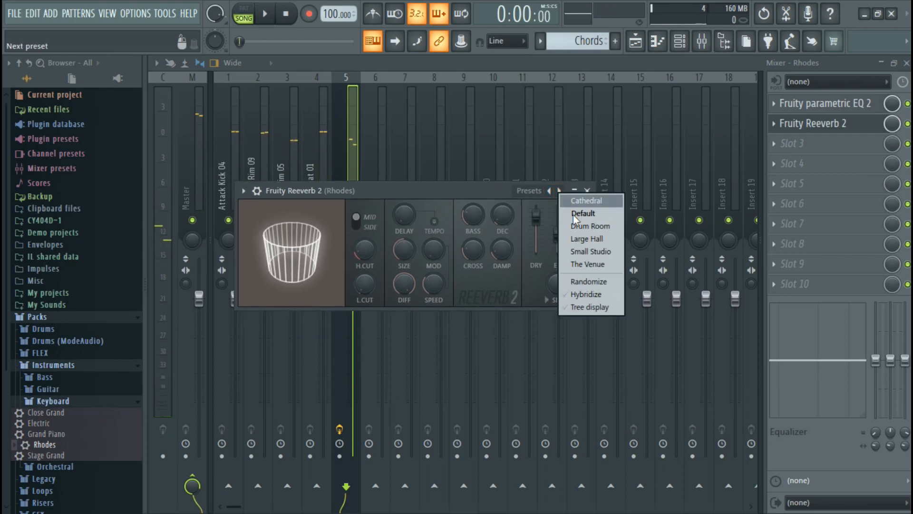
{"action": "left_click", "coordinate": [590, 264]}
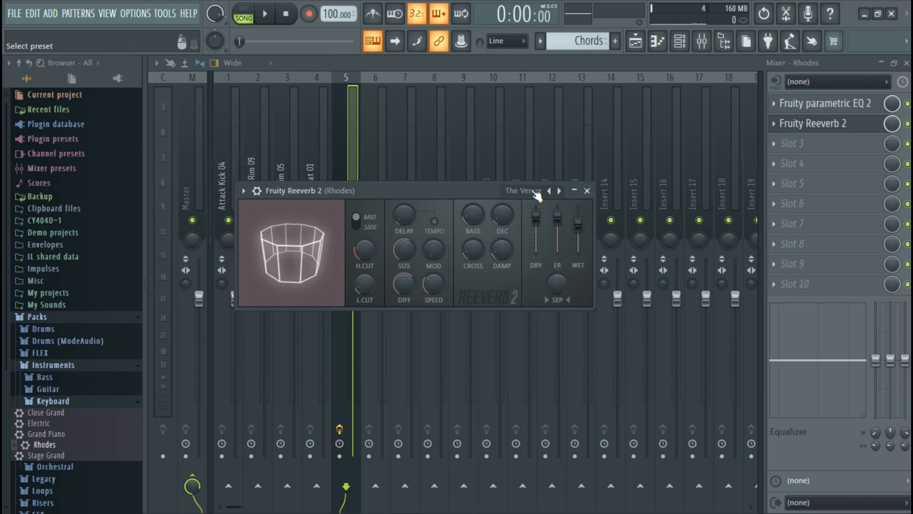
{"action": "left_click", "coordinate": [575, 191]}
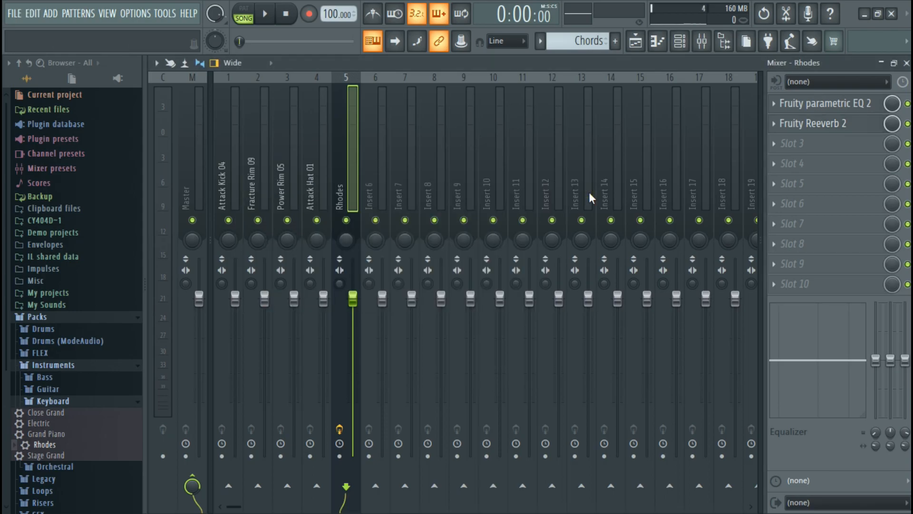
{"action": "key", "text": "space"}
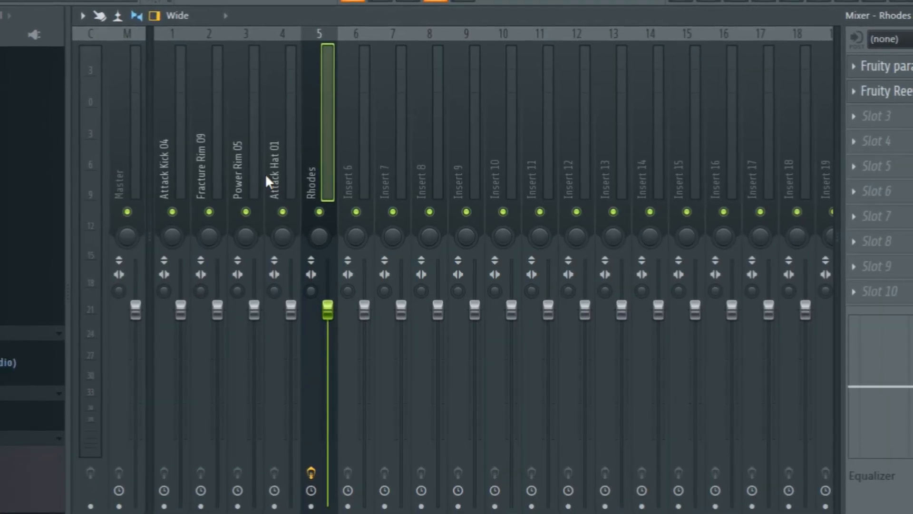
- Compare the effect slots of the Master and Rhodes mixer tracks, and close the mixer to return to the playlist
{"action": "left_click", "coordinate": [128, 171]}
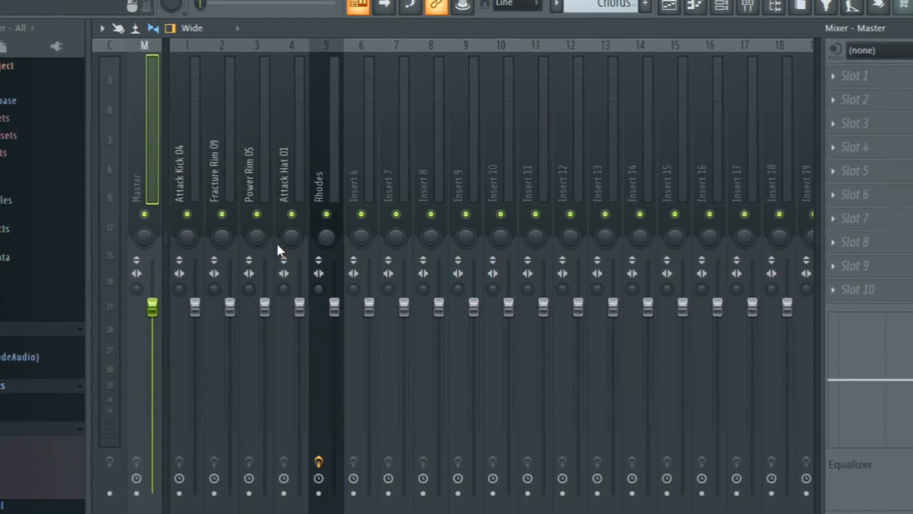
{"action": "left_click", "coordinate": [327, 147]}
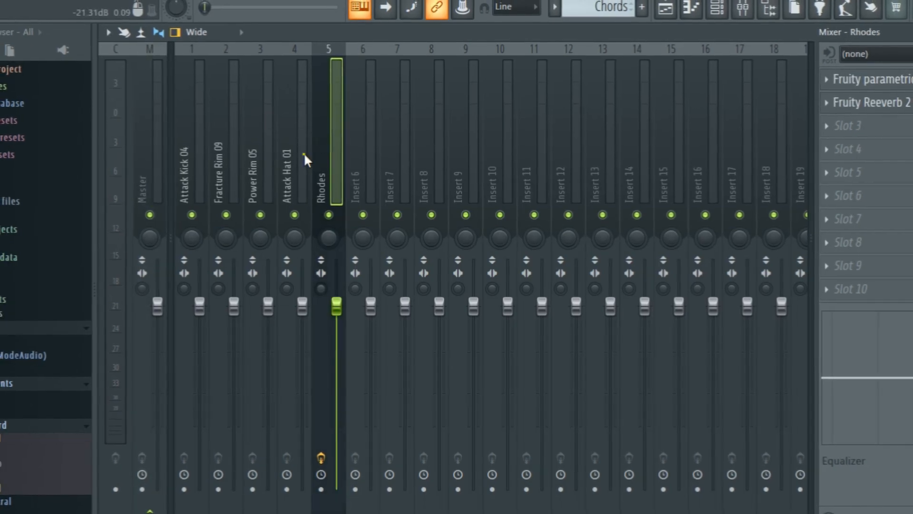
{"action": "left_click", "coordinate": [305, 159]}
{"action": "left_click", "coordinate": [321, 112]}
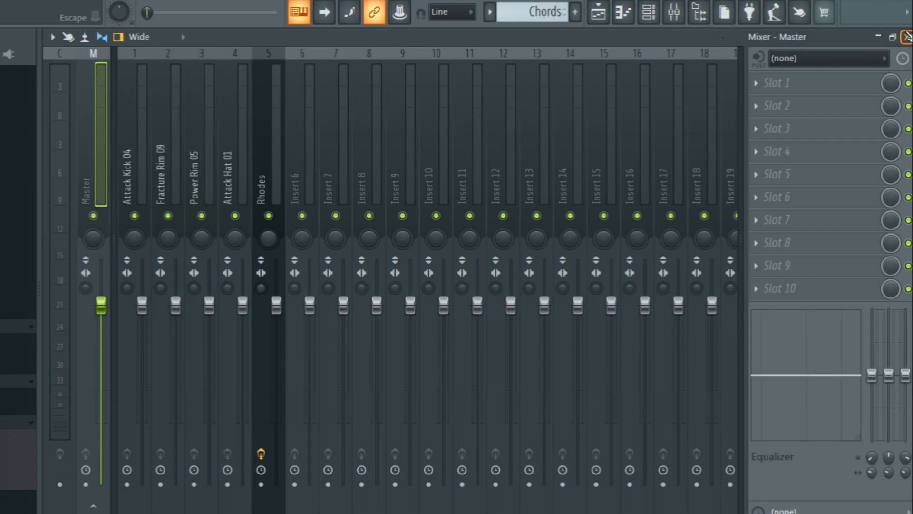
{"action": "left_click", "coordinate": [908, 37]}
{"action": "right_click", "coordinate": [510, 290]}
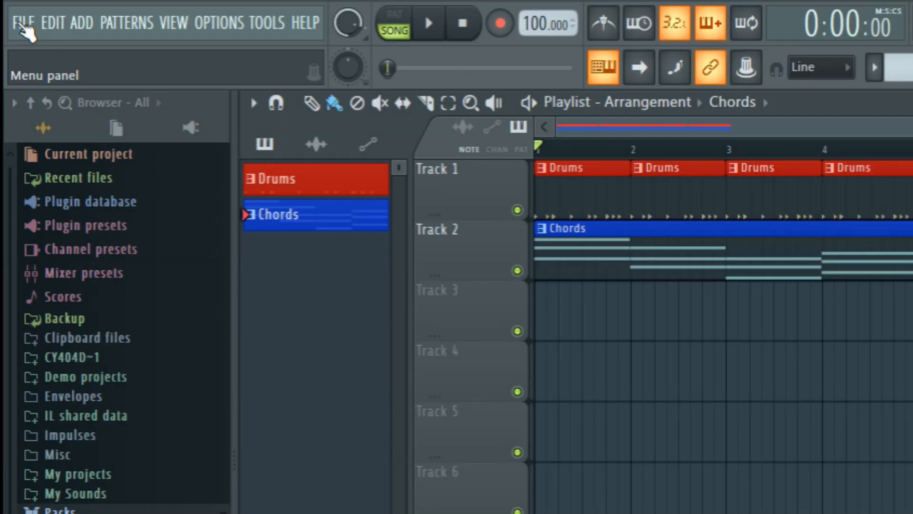
- Save the project
{"action": "left_click", "coordinate": [23, 24]}
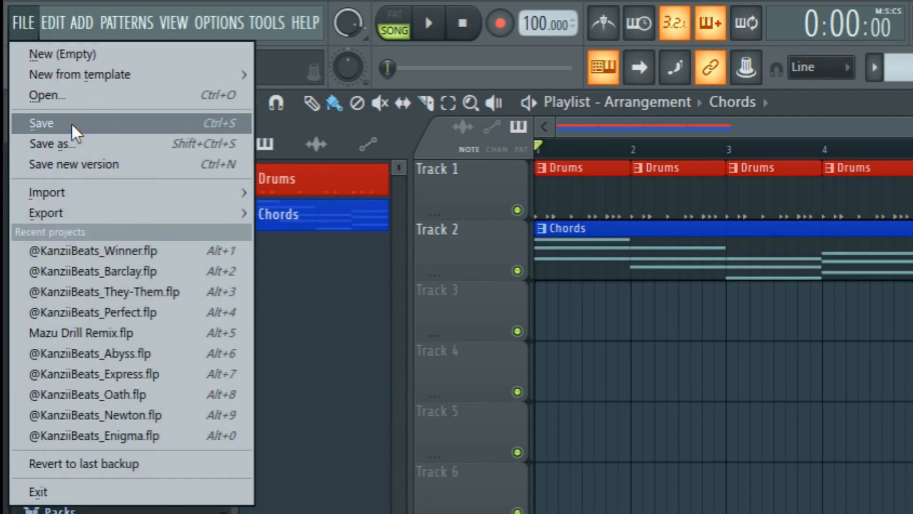
{"action": "left_click", "coordinate": [695, 319]}
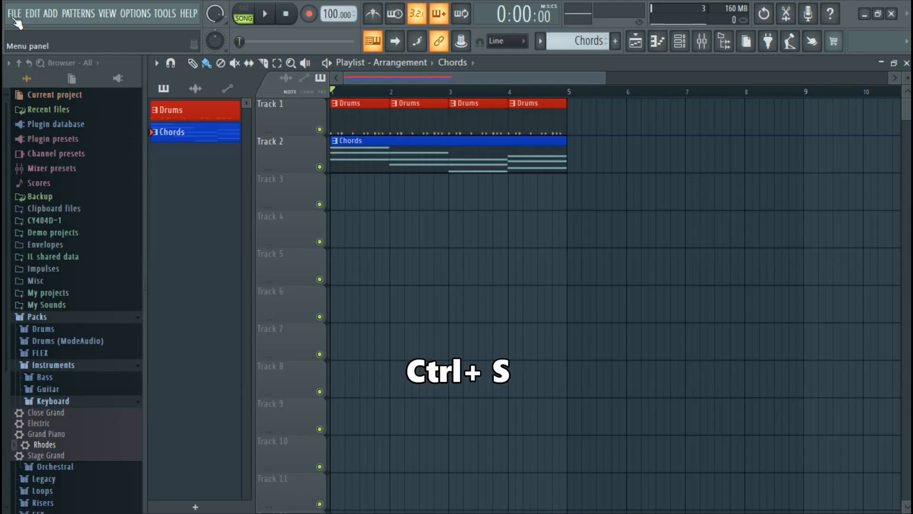
{"action": "left_click", "coordinate": [23, 23]}
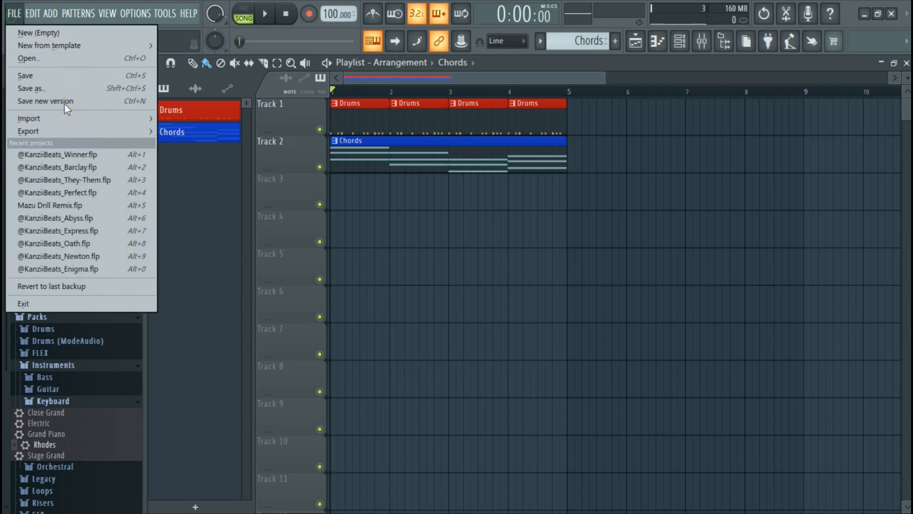
{"action": "left_click", "coordinate": [59, 78]}
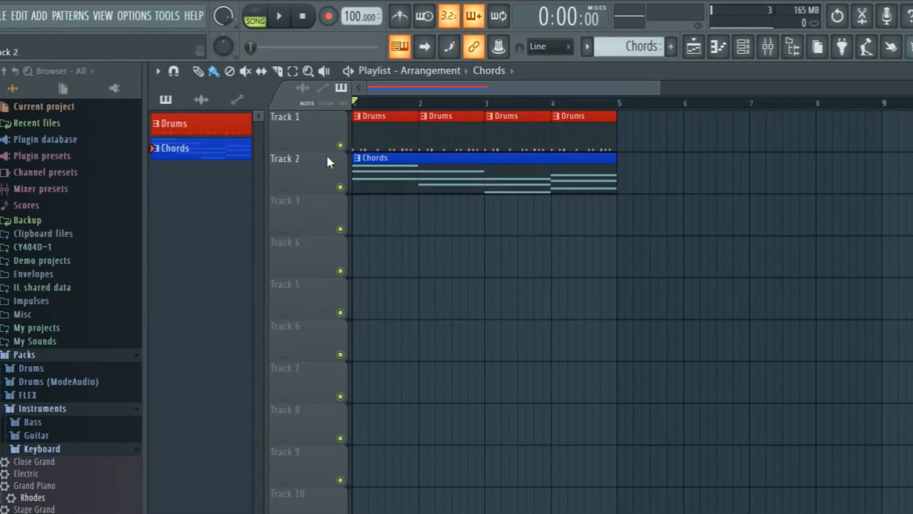
- Bring up the project's export format choices
{"action": "left_click", "coordinate": [9, 17]}
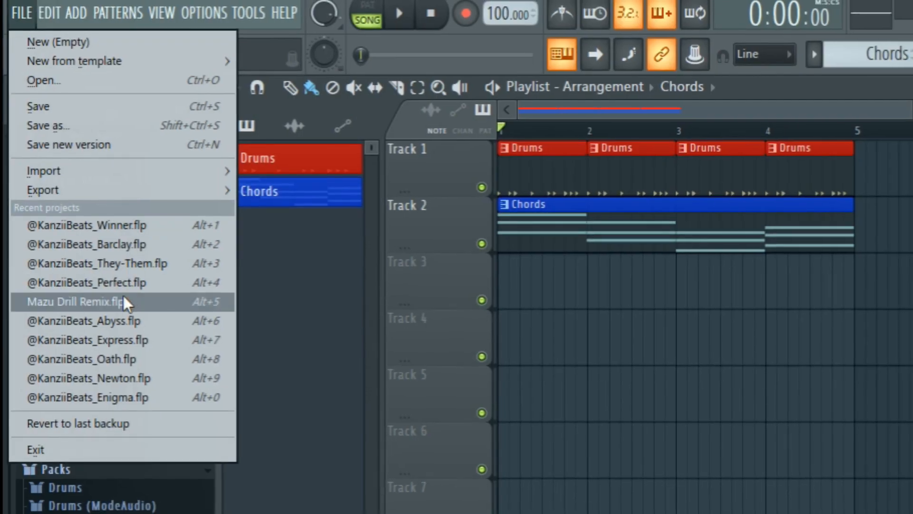
{"action": "mouse_move", "coordinate": [183, 193]}
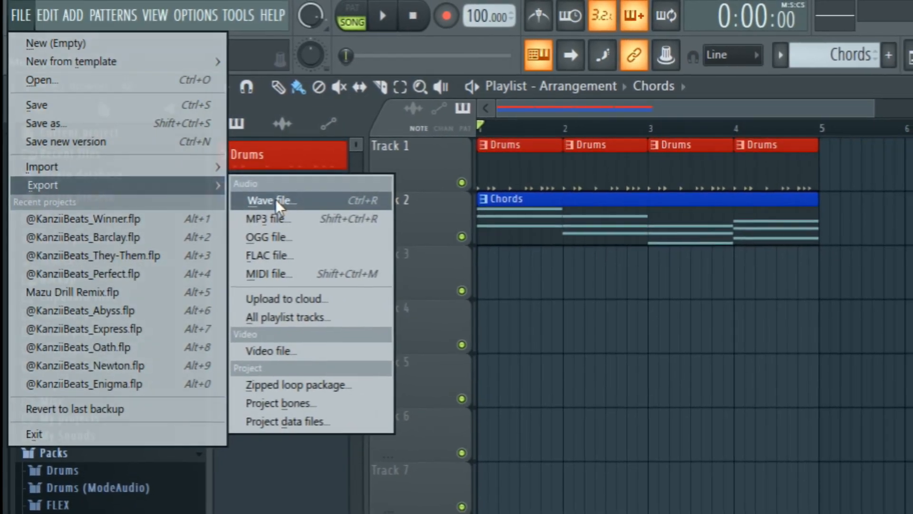